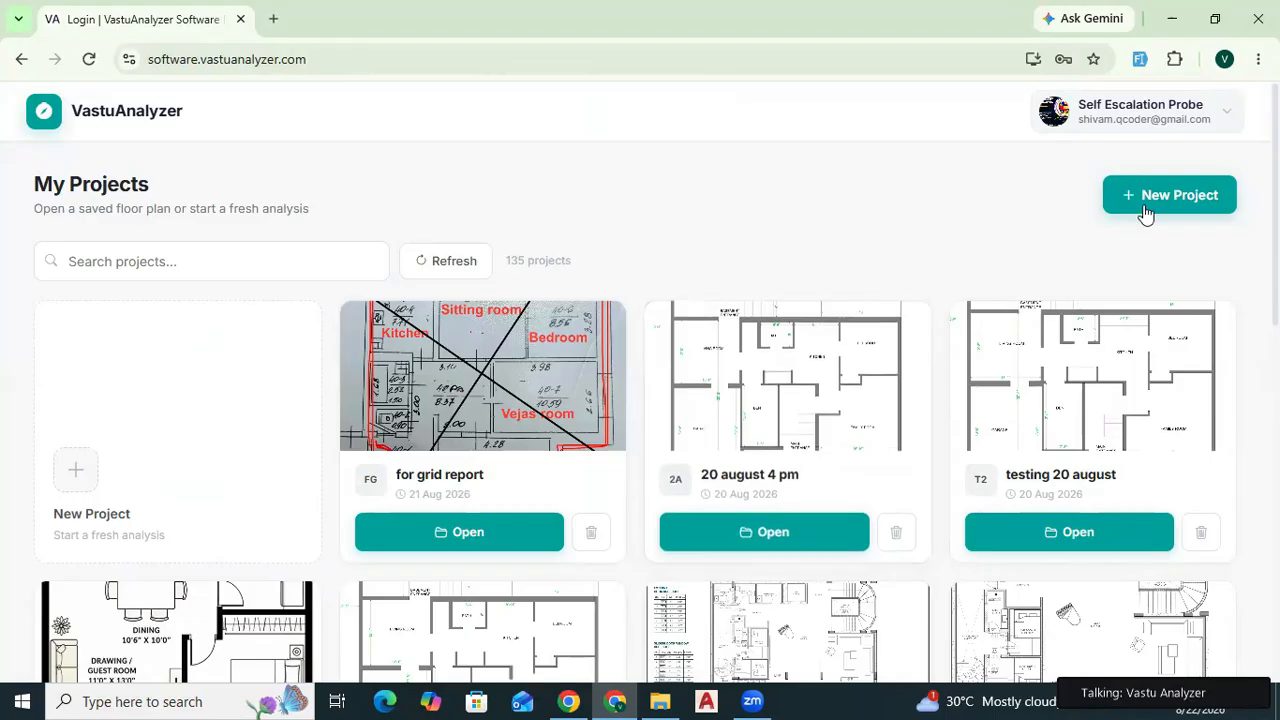
Look through the saved floor plan projects in the My Projects list.
{"action": "scroll", "coordinate": [628, 584], "scroll_direction": "down", "scroll_amount": 2}
{"action": "scroll", "coordinate": [627, 584], "scroll_direction": "down", "scroll_amount": 5}
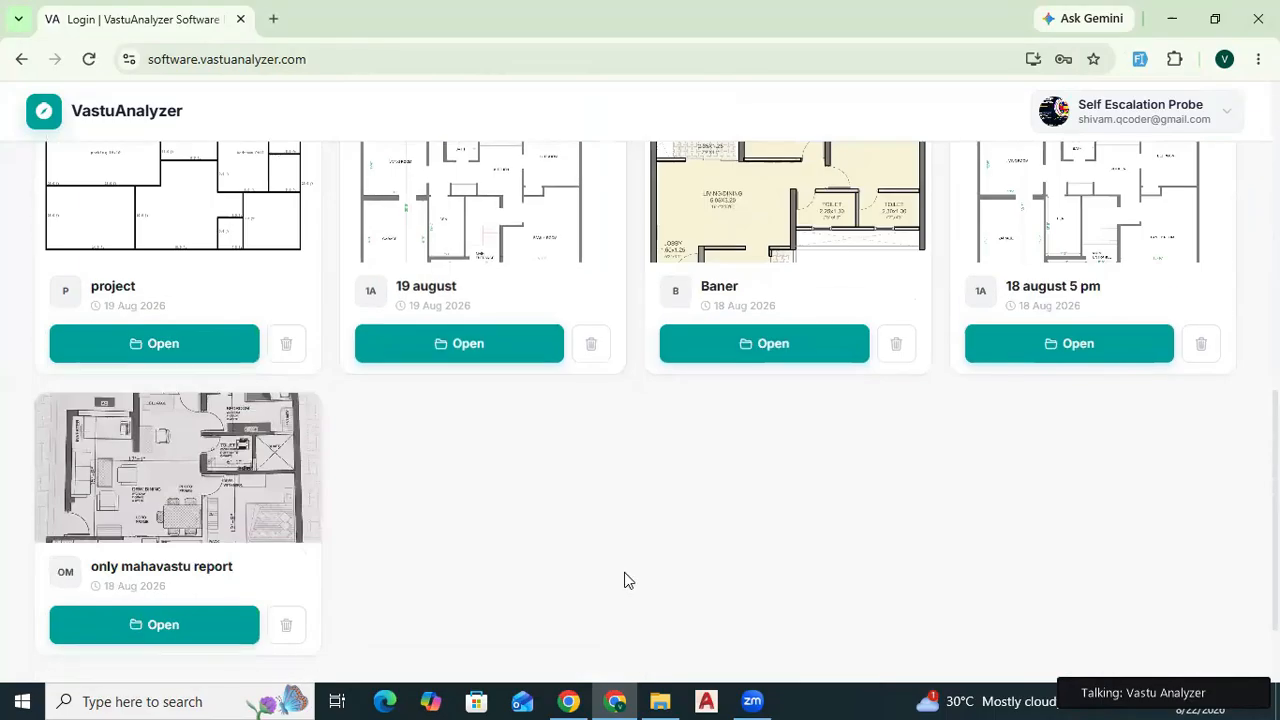
{"action": "scroll", "coordinate": [624, 573], "scroll_direction": "up", "scroll_amount": 4}
{"action": "scroll", "coordinate": [624, 573], "scroll_direction": "down", "scroll_amount": 4}
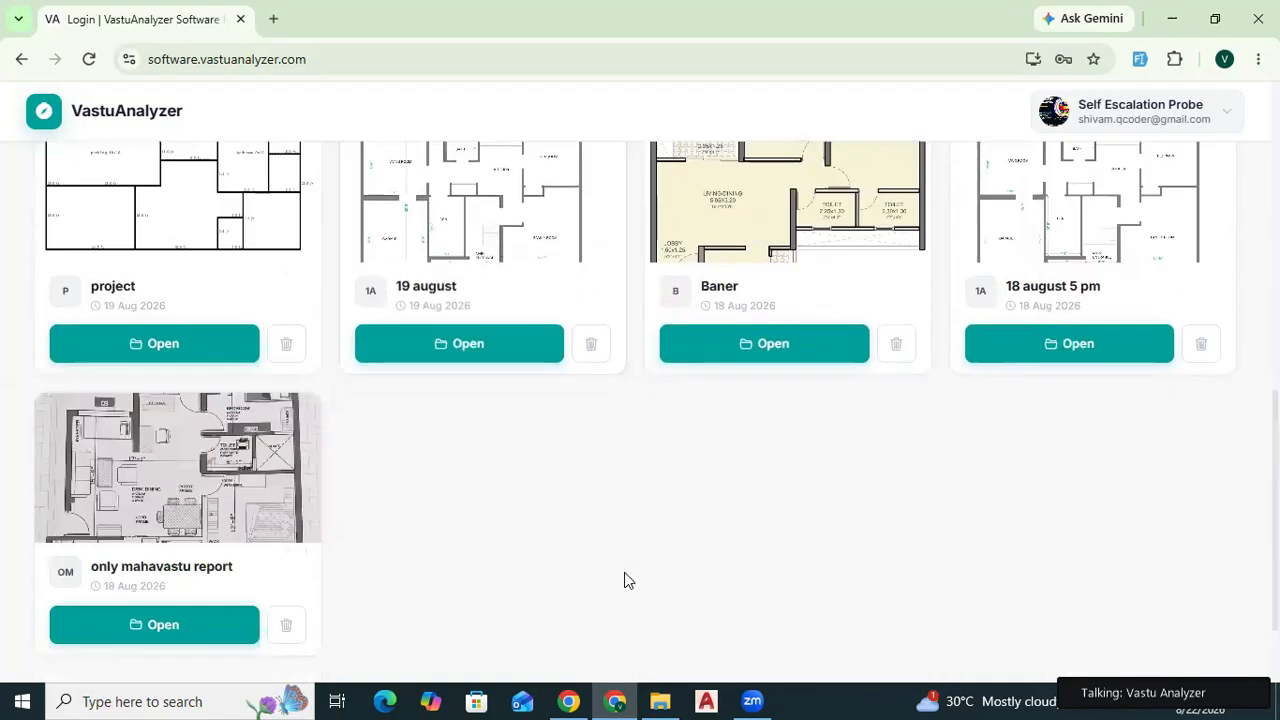
{"action": "scroll", "coordinate": [1053, 389], "scroll_direction": "up", "scroll_amount": 6}
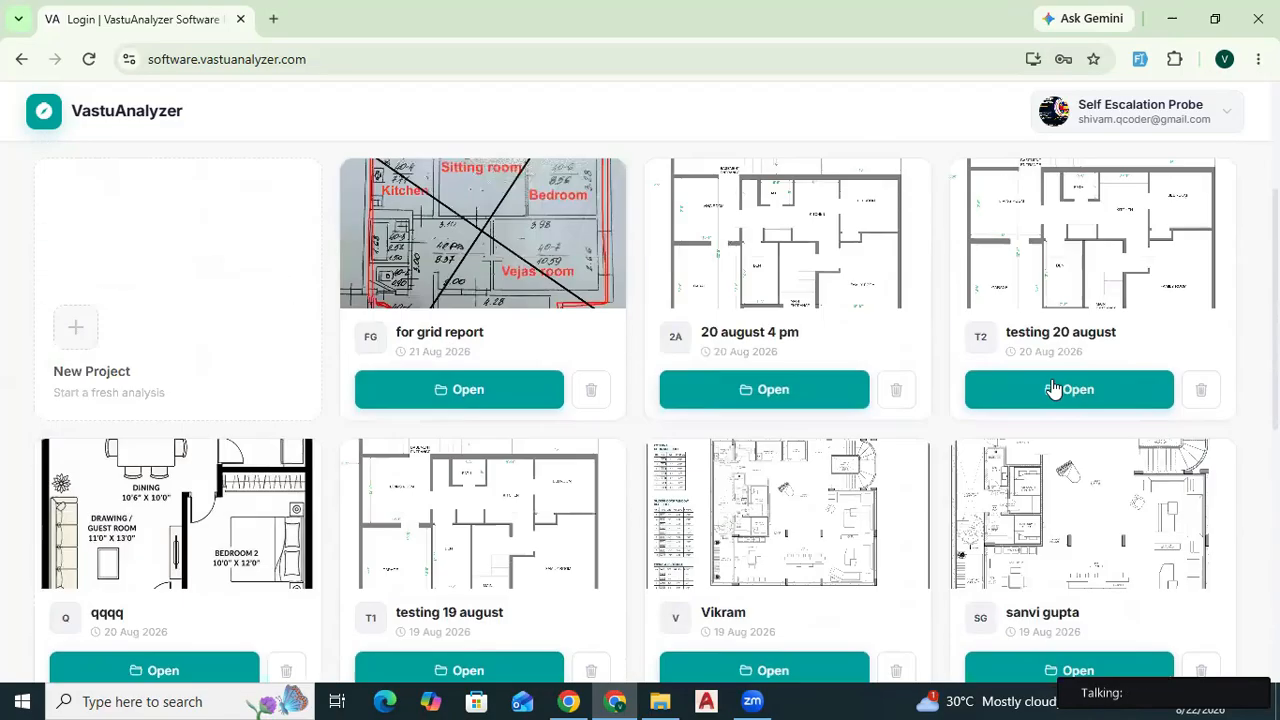
{"action": "scroll", "coordinate": [1053, 389], "scroll_direction": "up", "scroll_amount": 2}
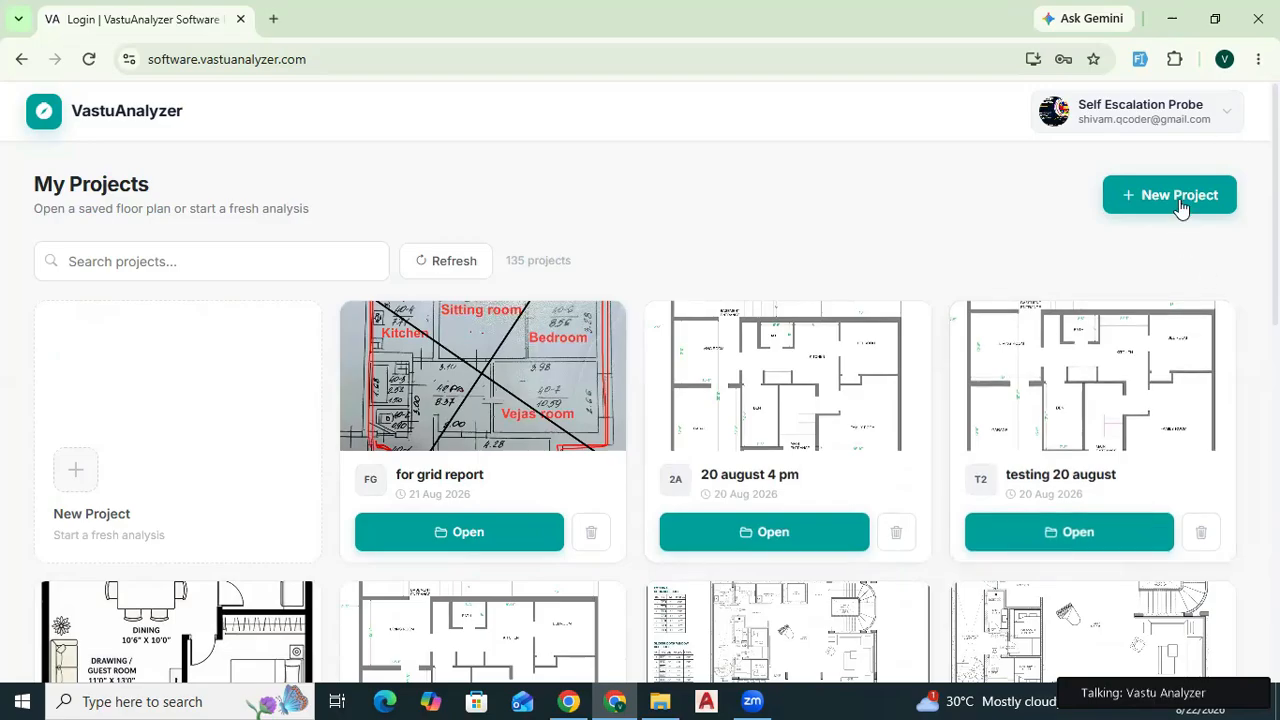
Create a new project named REPORT.
{"action": "left_click", "coordinate": [1182, 205]}
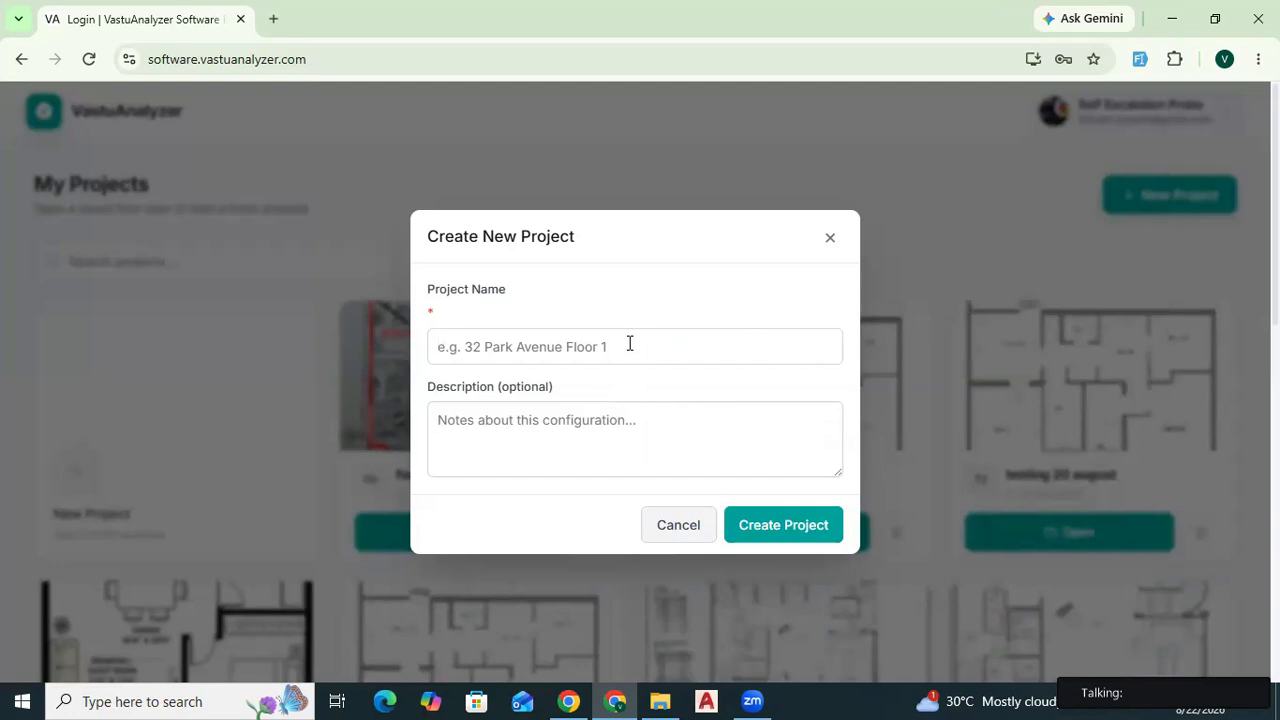
{"action": "type", "text": "RE"}
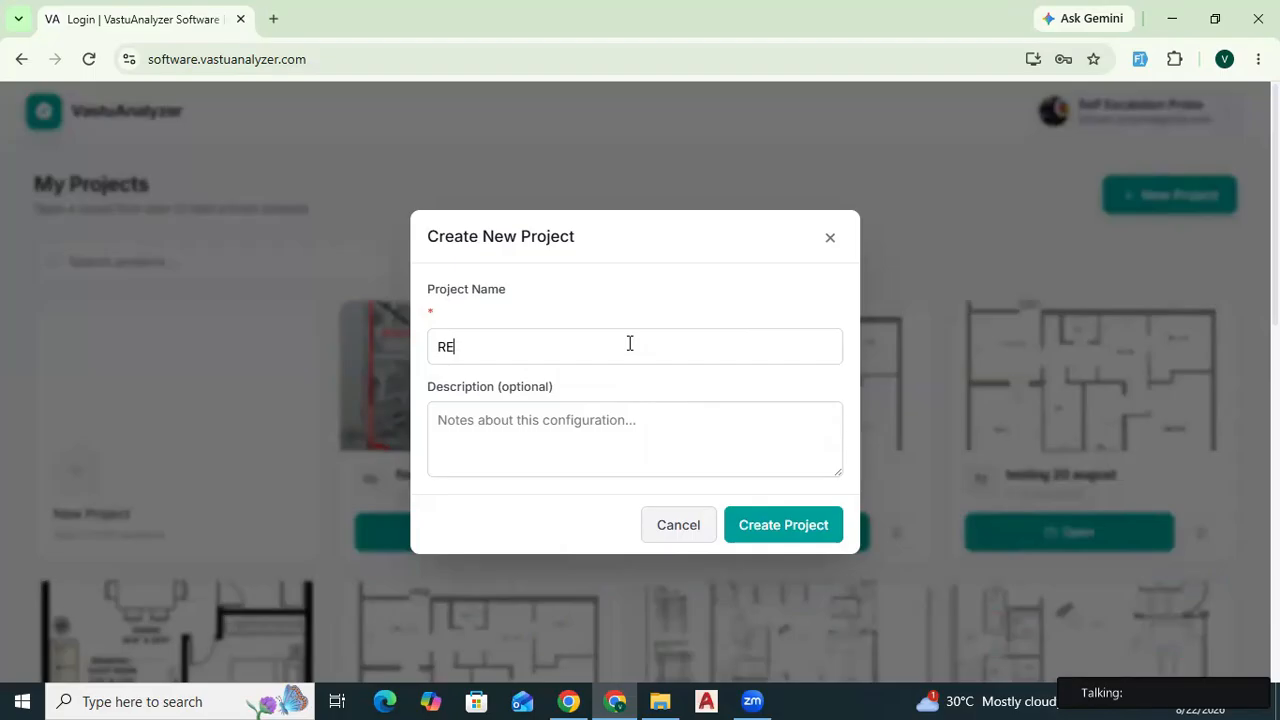
{"action": "type", "text": "PORT"}
{"action": "left_click", "coordinate": [784, 530]}
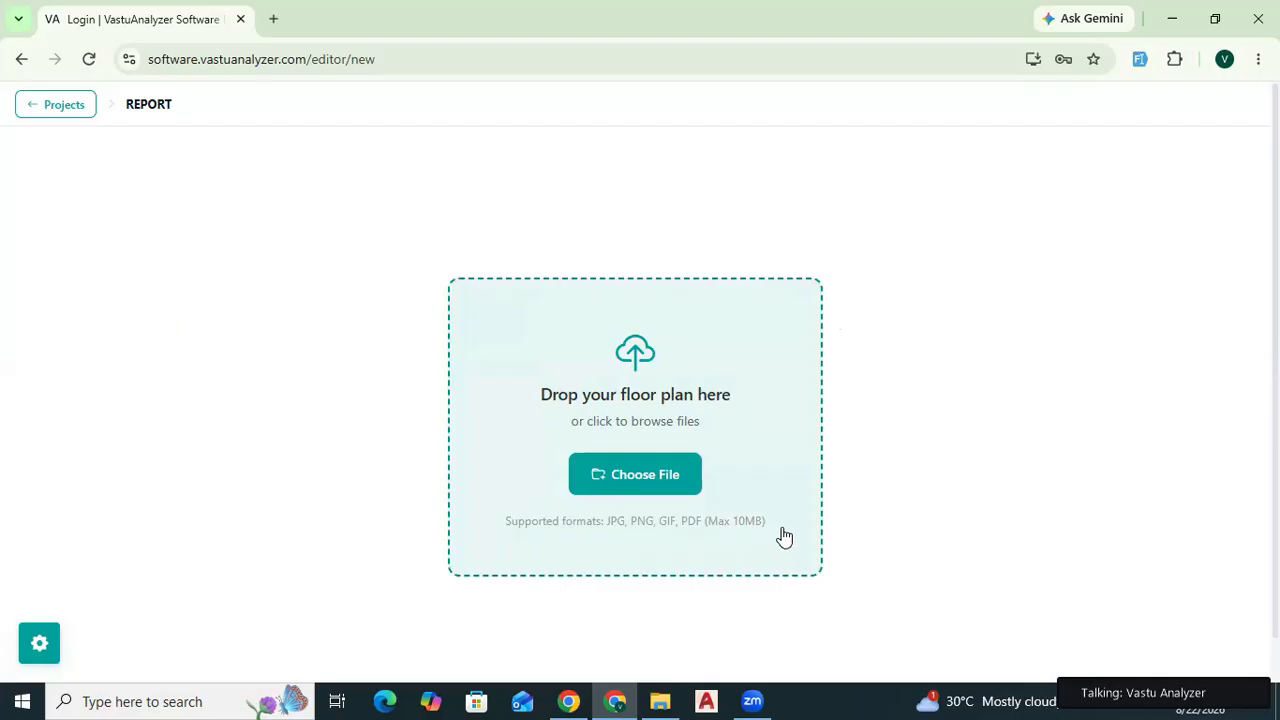
Upload FIRST FLOOR PLAN.pdf from the 59'X110' folder on the Desktop as the project's floor plan.
{"action": "left_click", "coordinate": [656, 480]}
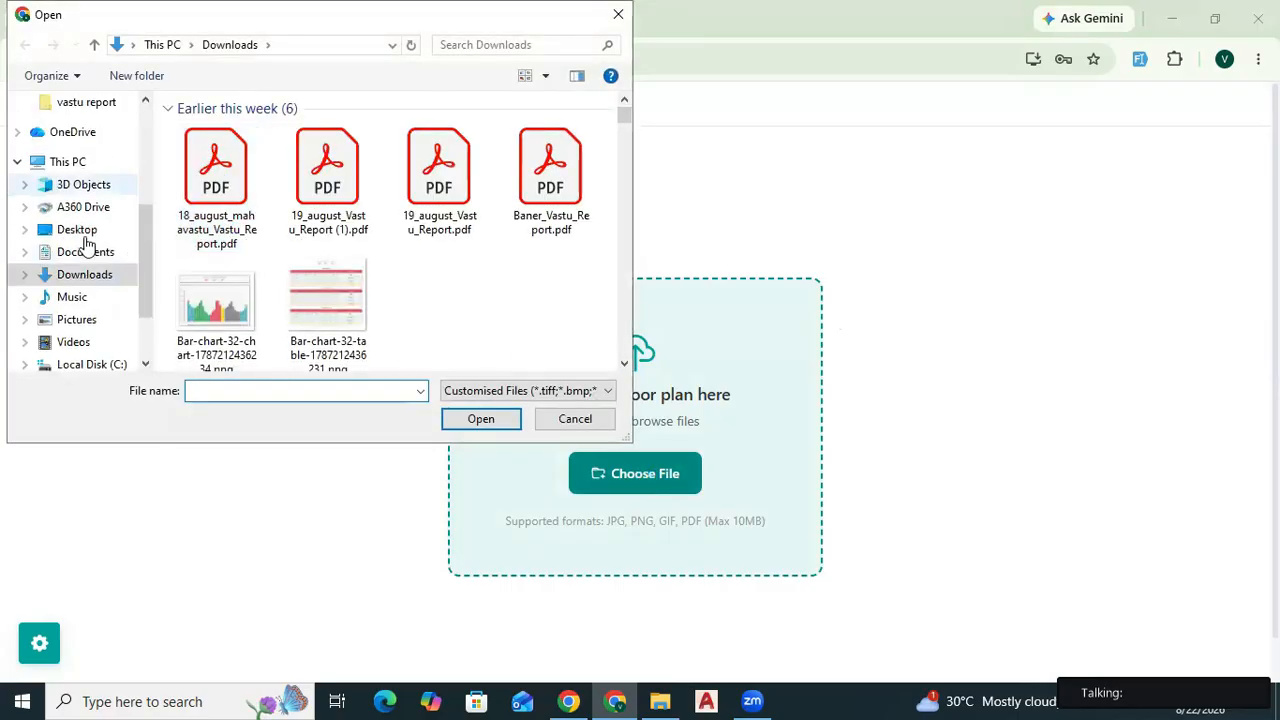
{"action": "left_click", "coordinate": [89, 235]}
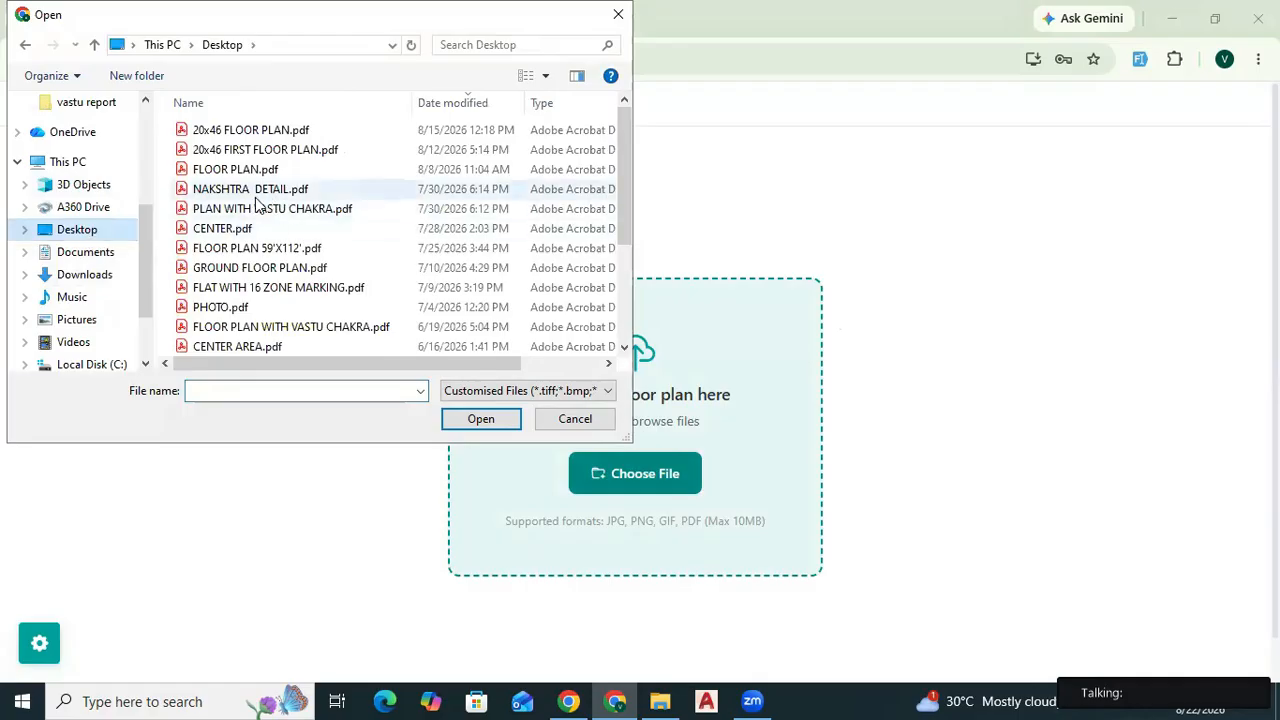
{"action": "scroll", "coordinate": [218, 318], "scroll_direction": "down", "scroll_amount": 2}
{"action": "scroll", "coordinate": [218, 318], "scroll_direction": "down", "scroll_amount": 1}
{"action": "left_click", "coordinate": [240, 284]}
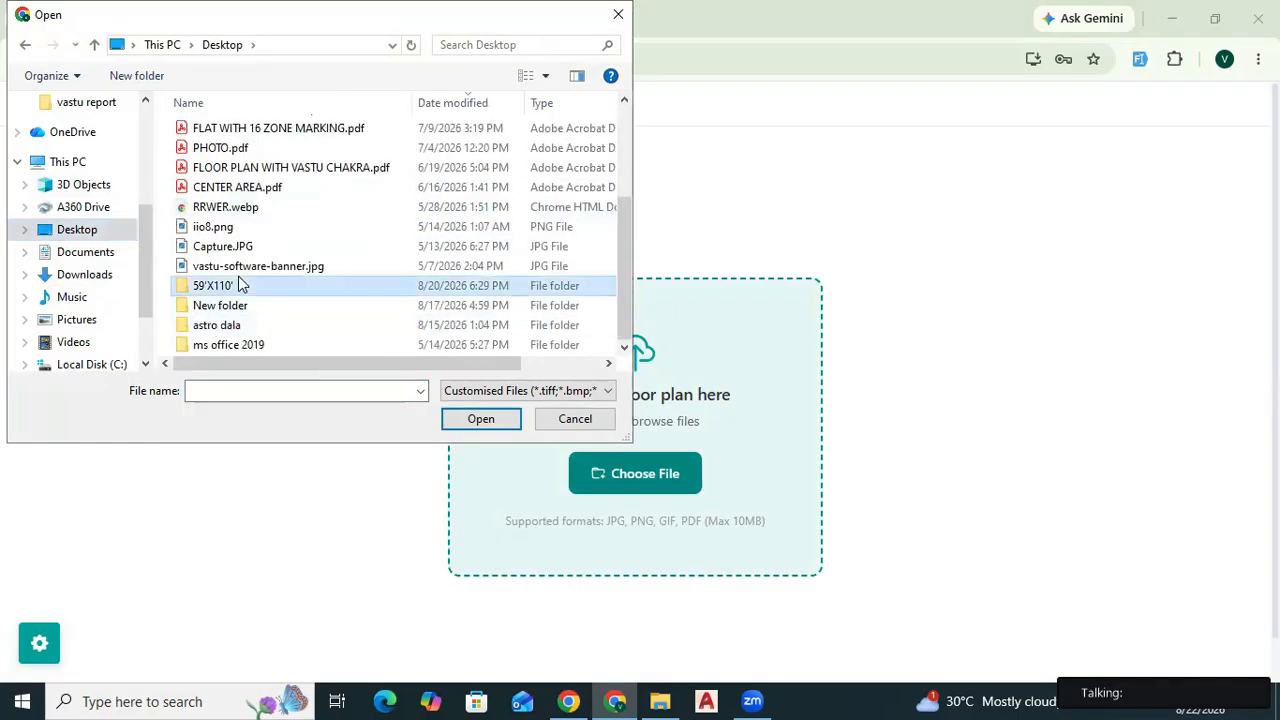
{"action": "double_click", "coordinate": [251, 290]}
{"action": "left_click", "coordinate": [260, 170]}
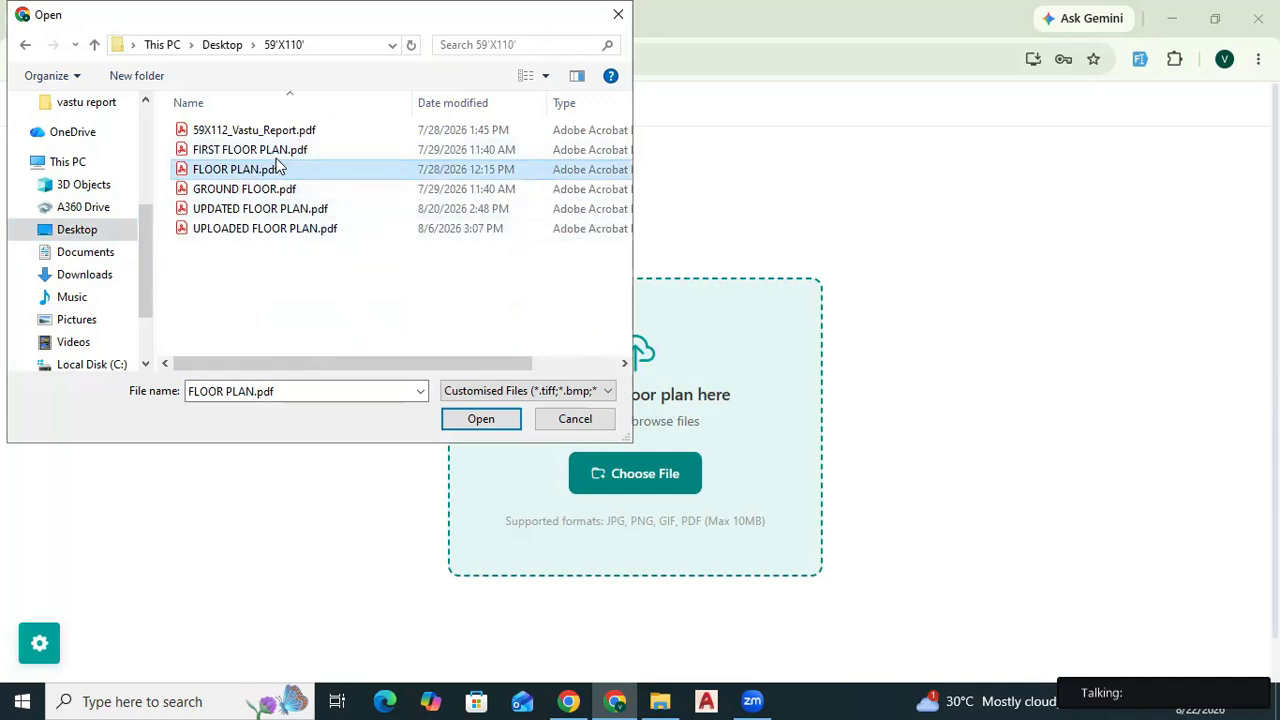
{"action": "left_click", "coordinate": [255, 150]}
{"action": "left_click", "coordinate": [468, 419]}
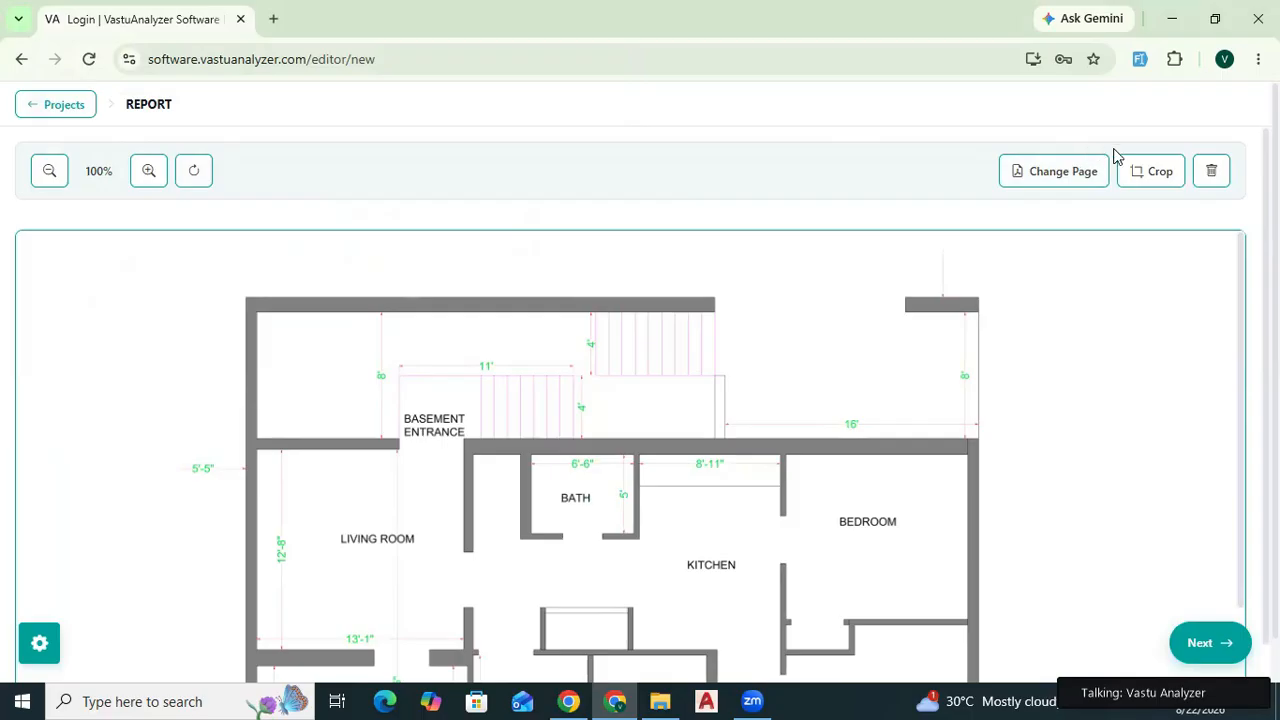
Crop the floor plan to an area of about 489 × 389 px around the whole drawing and continue to the configuration stage.
{"action": "left_click", "coordinate": [1158, 174]}
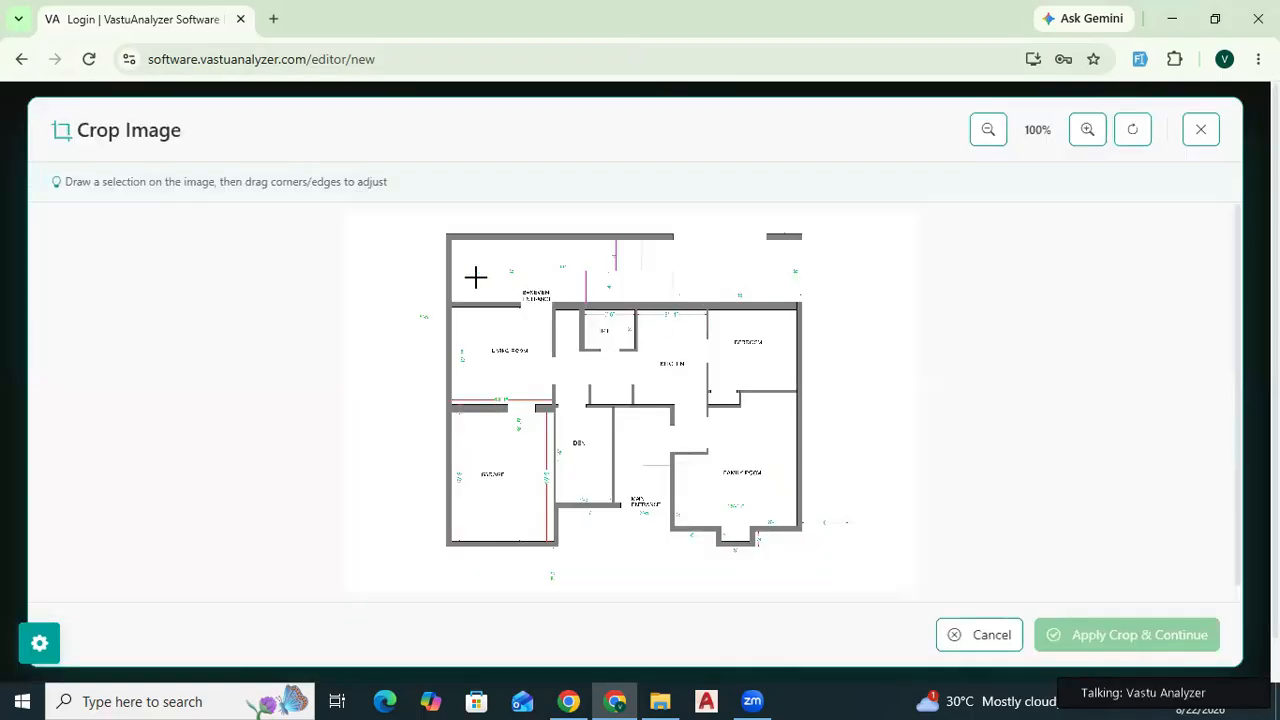
{"action": "left_click_drag", "start_coordinate": [405, 216], "coordinate": [858, 576]}
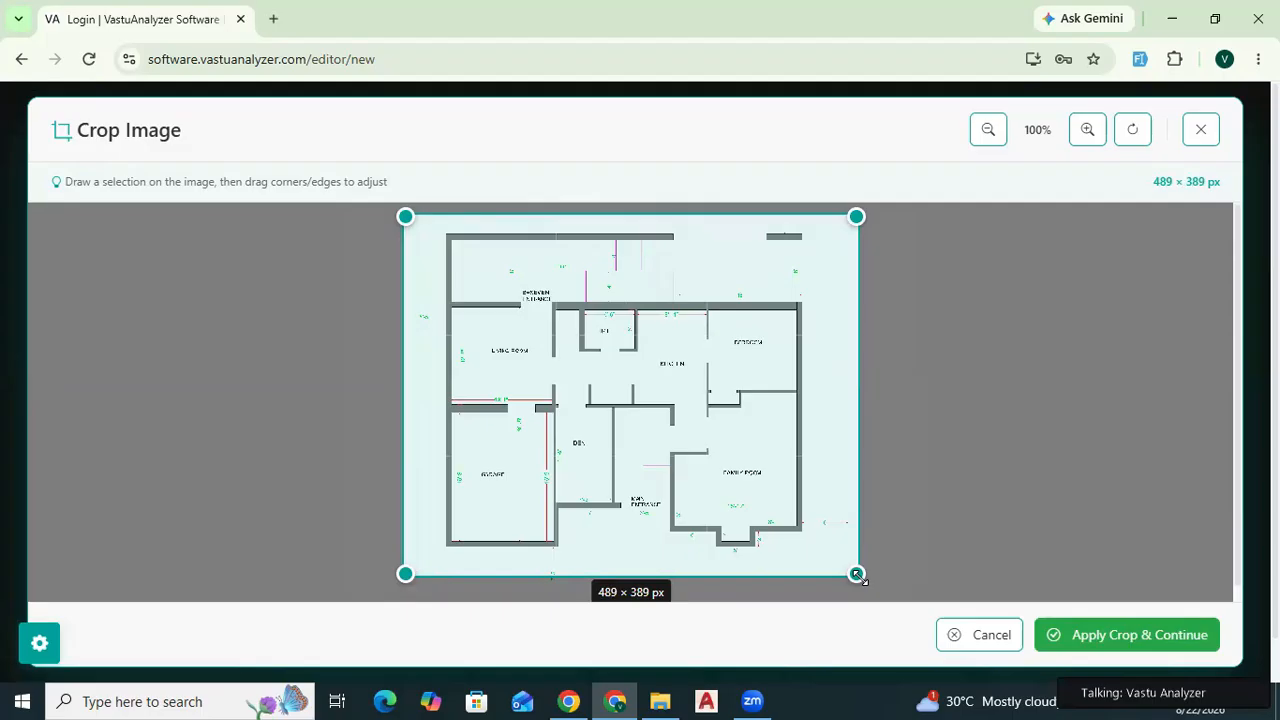
{"action": "left_click", "coordinate": [1104, 640]}
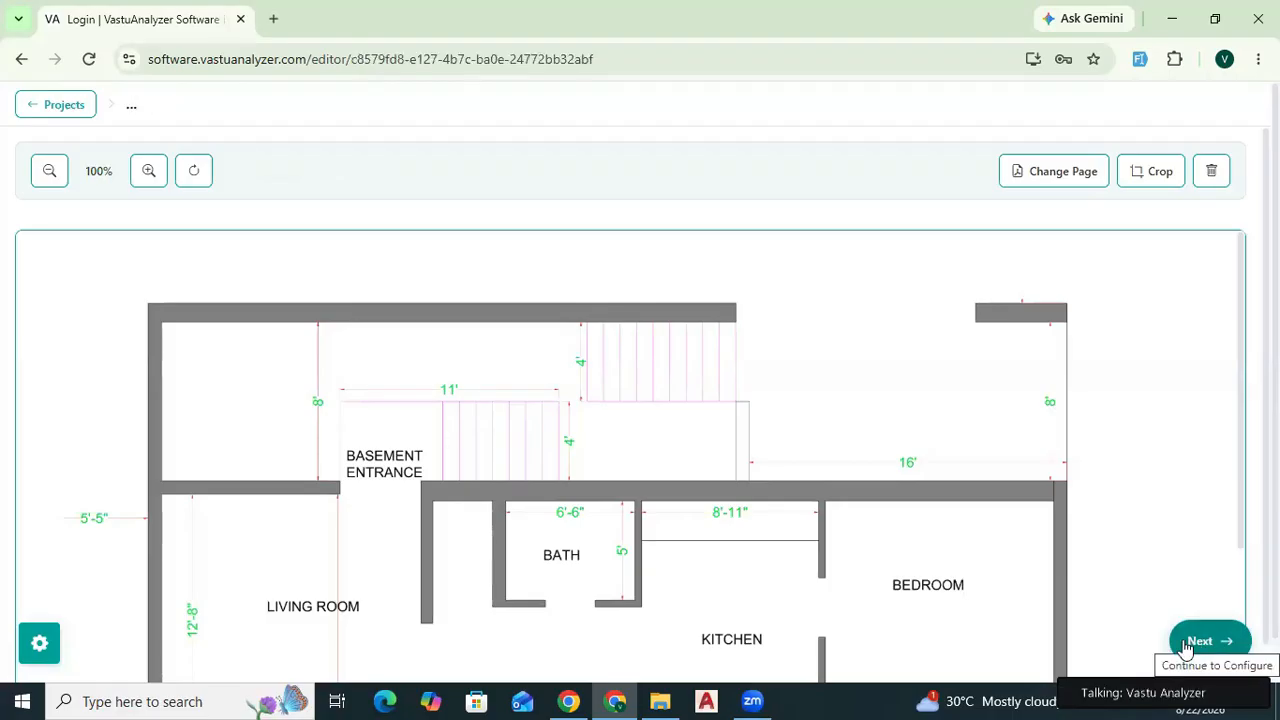
{"action": "left_click", "coordinate": [1205, 643]}
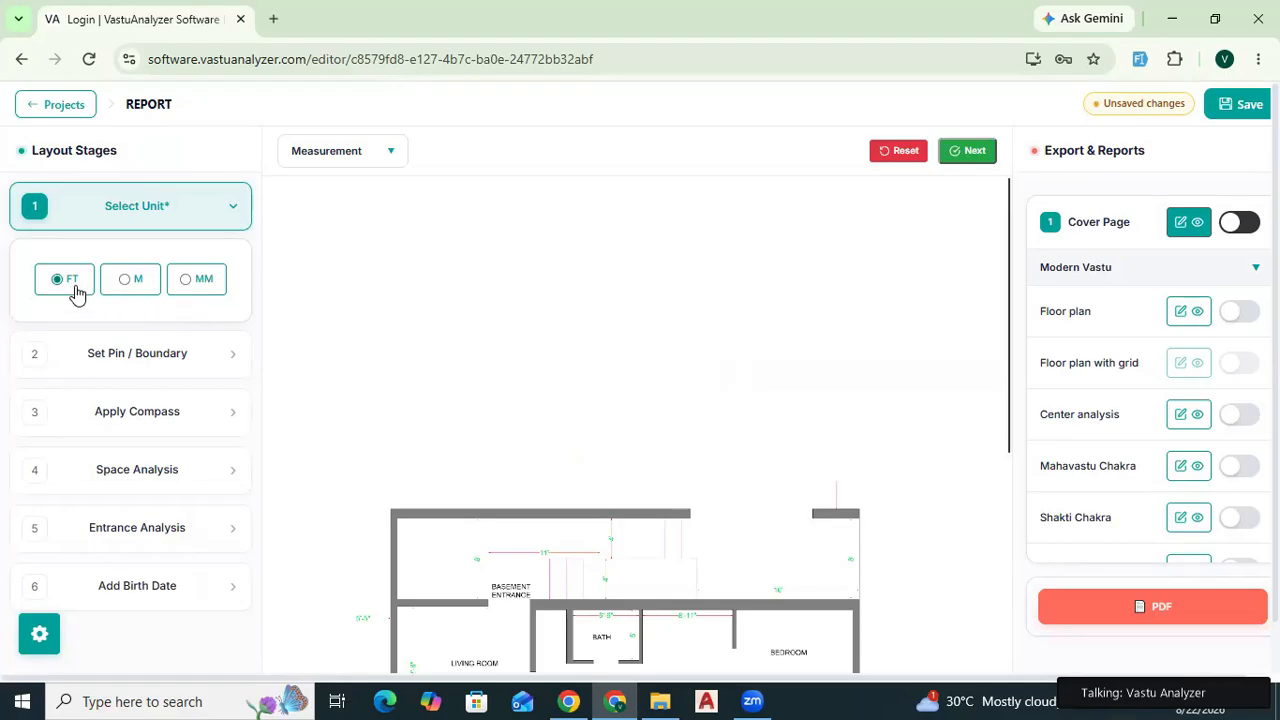
Place boundary pins 1 to 8 from the plan's upper-left corner clockwise around the bedroom side and the family room's projecting bay.
{"action": "left_click", "coordinate": [152, 355]}
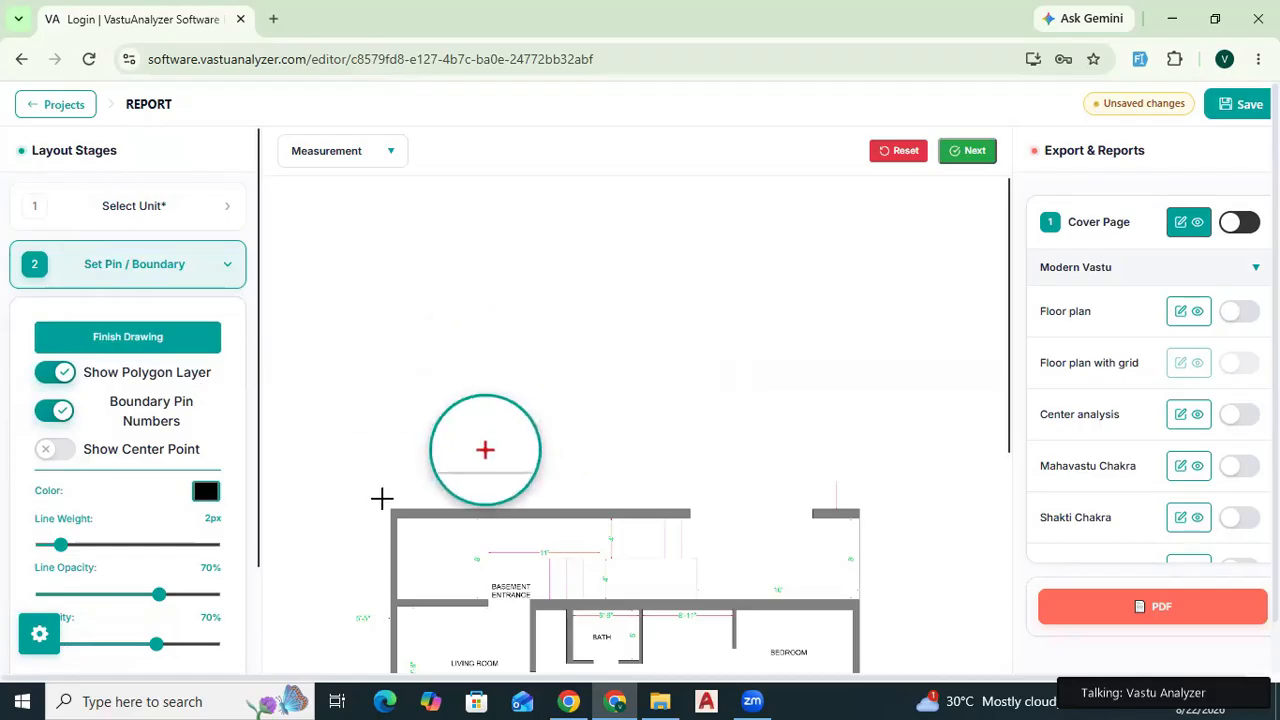
{"action": "left_click", "coordinate": [389, 508]}
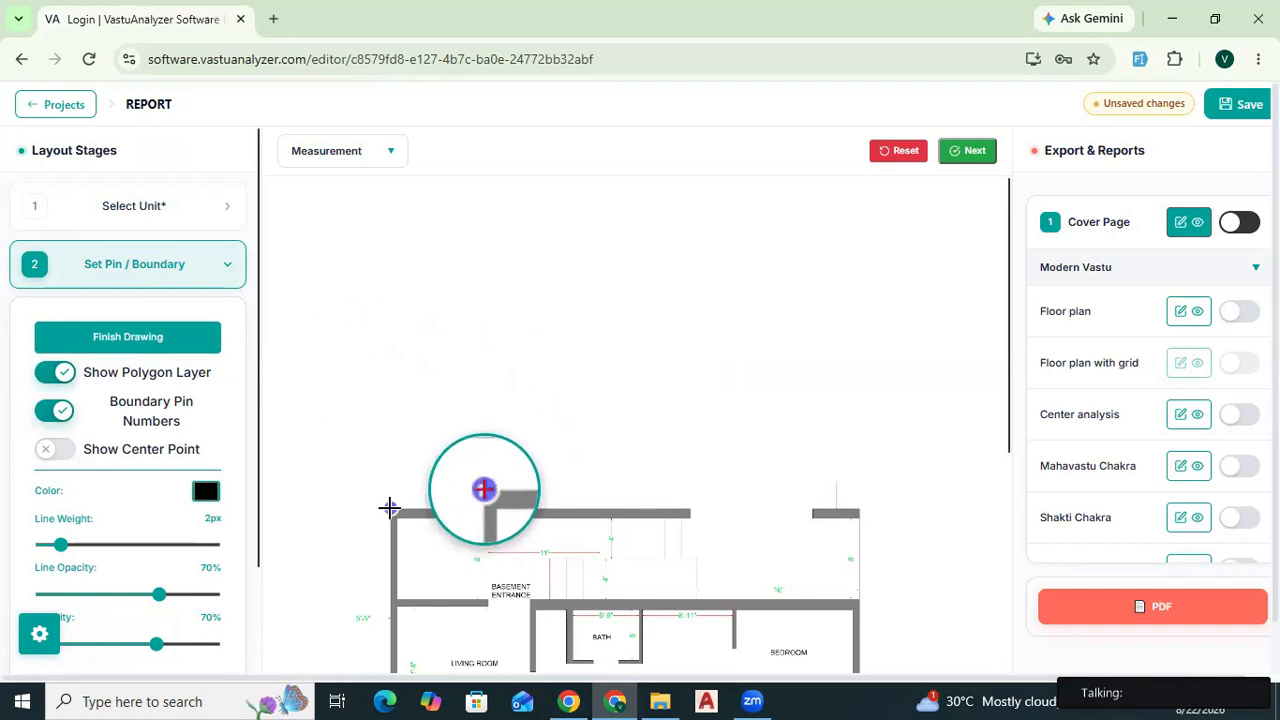
{"action": "scroll", "coordinate": [531, 397], "scroll_direction": "down", "scroll_amount": 2}
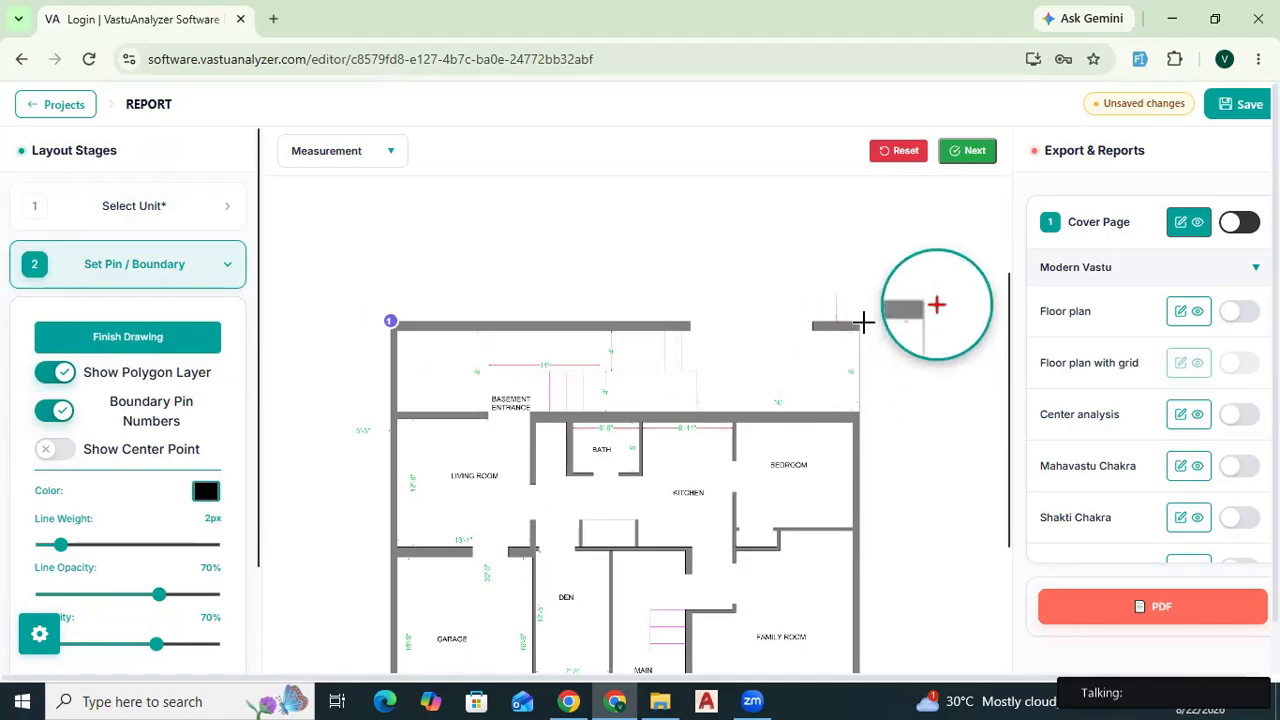
{"action": "left_click", "coordinate": [860, 323]}
{"action": "scroll", "coordinate": [852, 505], "scroll_direction": "down", "scroll_amount": 2}
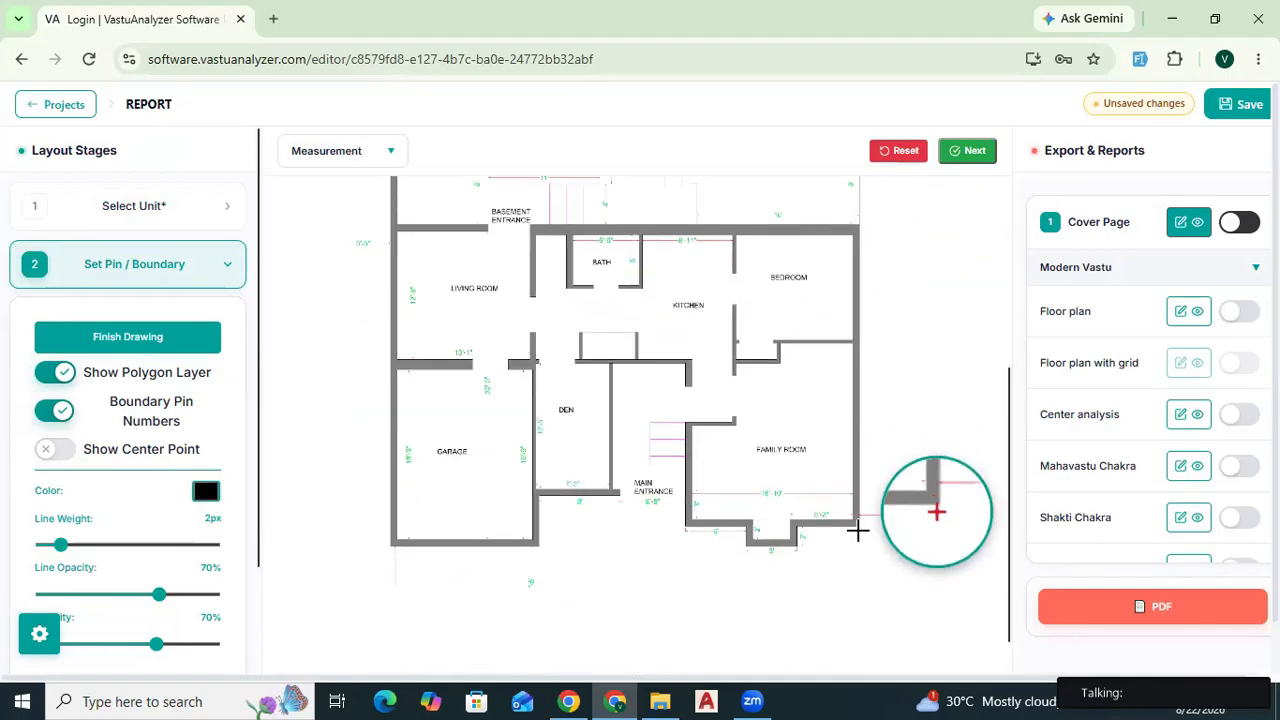
{"action": "left_click", "coordinate": [858, 530]}
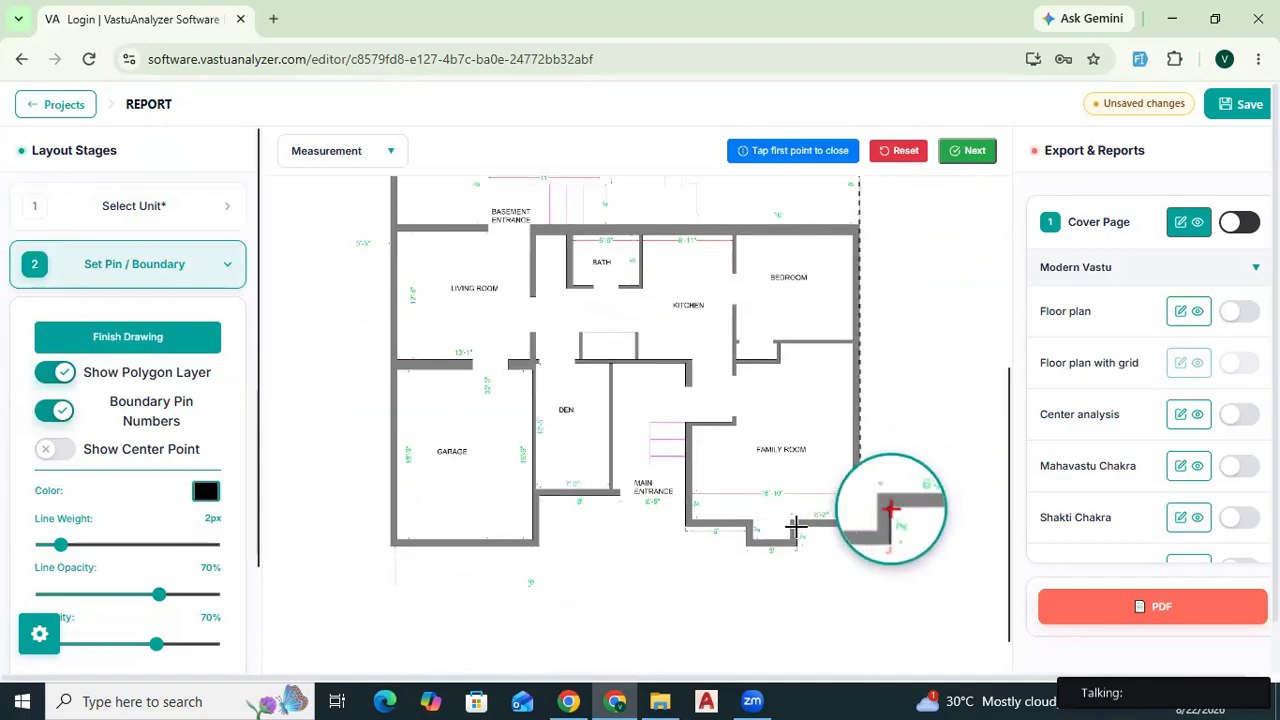
{"action": "left_click", "coordinate": [796, 527]}
{"action": "left_click", "coordinate": [796, 546]}
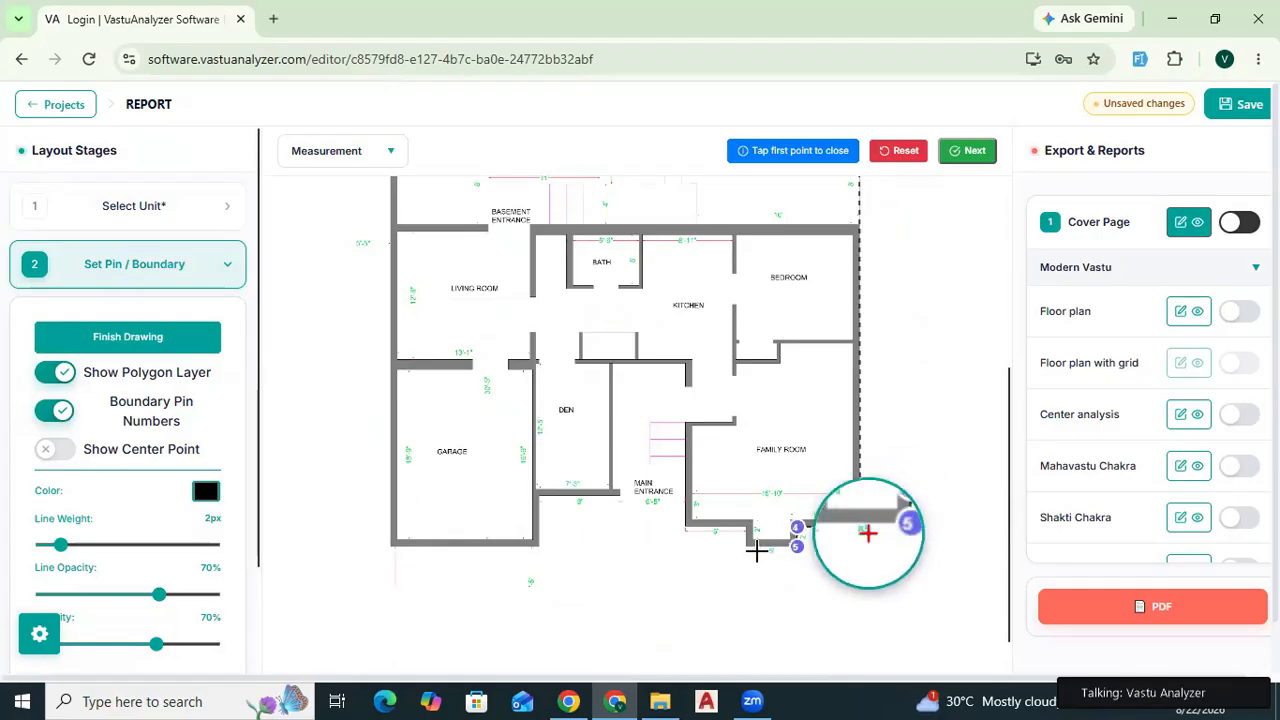
{"action": "left_click", "coordinate": [745, 545]}
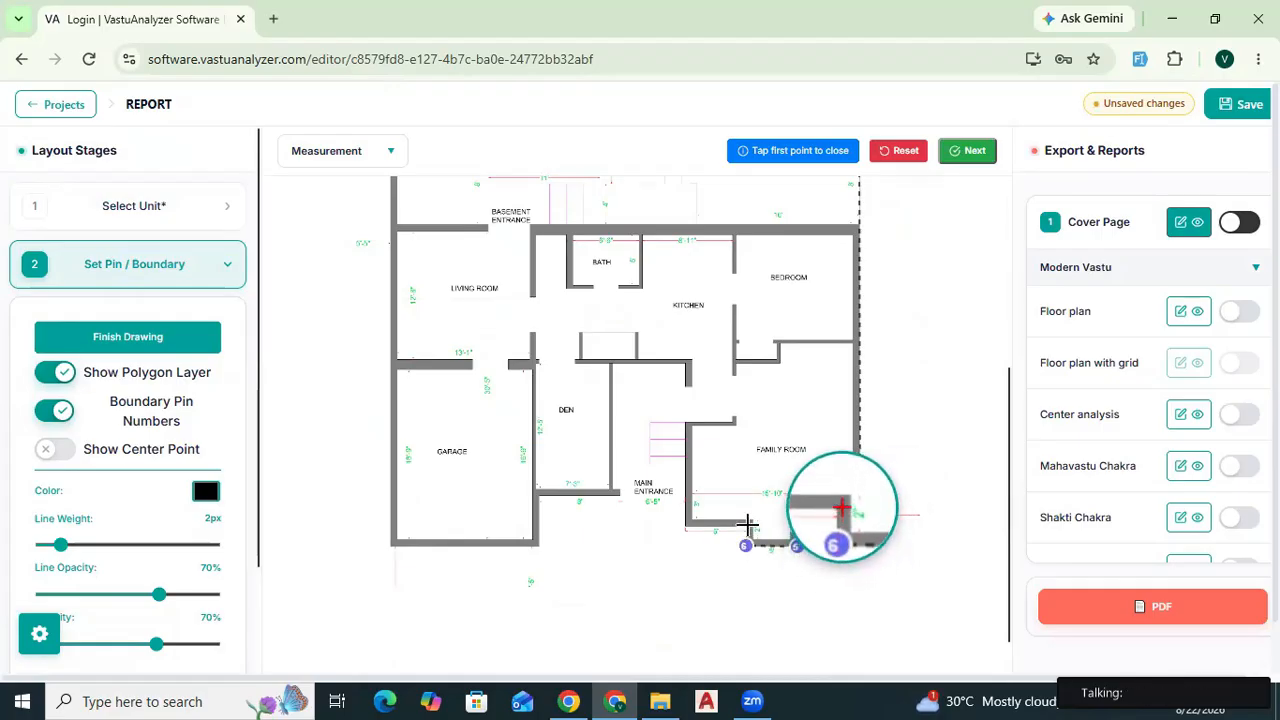
{"action": "left_click", "coordinate": [685, 525]}
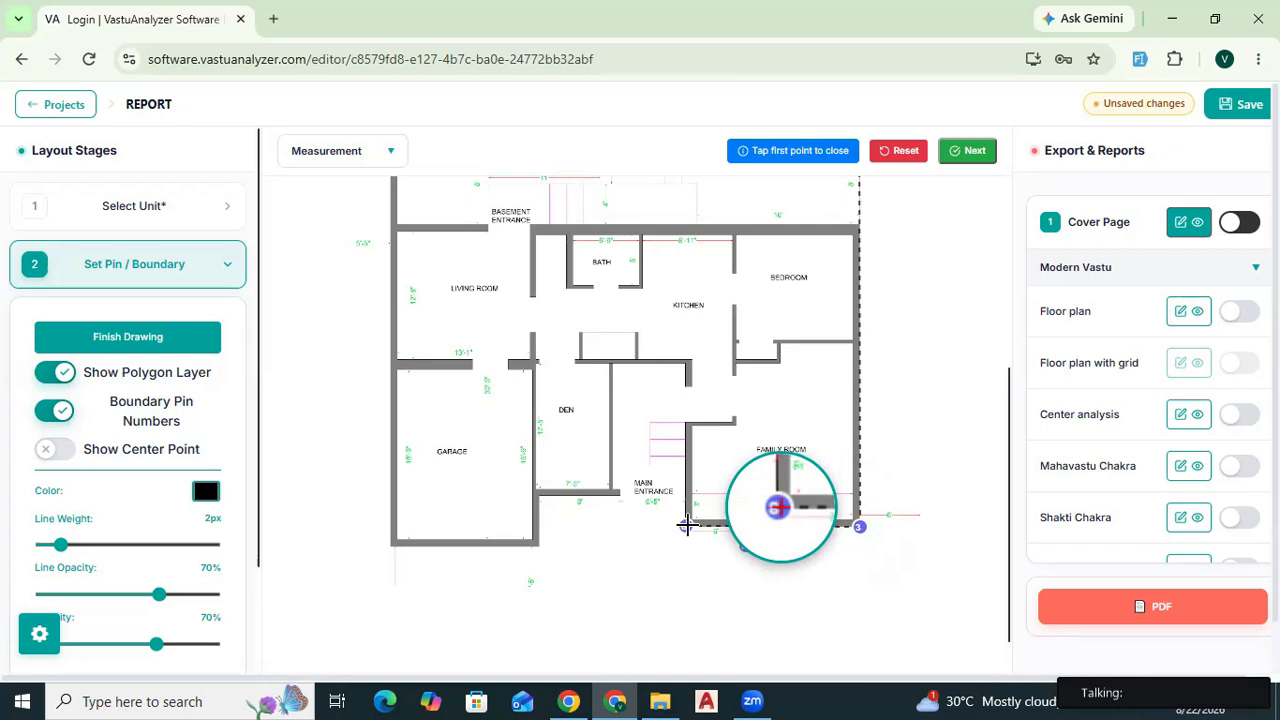
{"action": "left_click", "coordinate": [686, 526]}
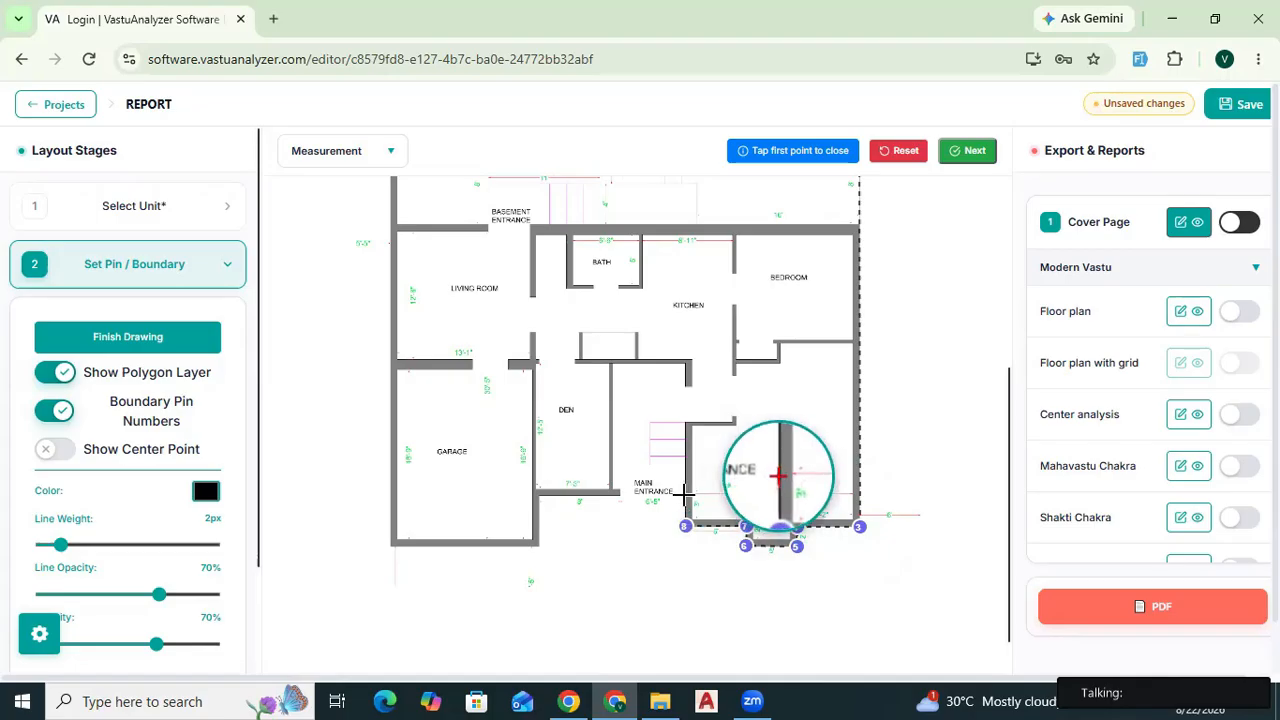
Continue the boundary past the main entrance and den, around the garage corners, and close it at pin 1.
{"action": "left_click", "coordinate": [539, 494]}
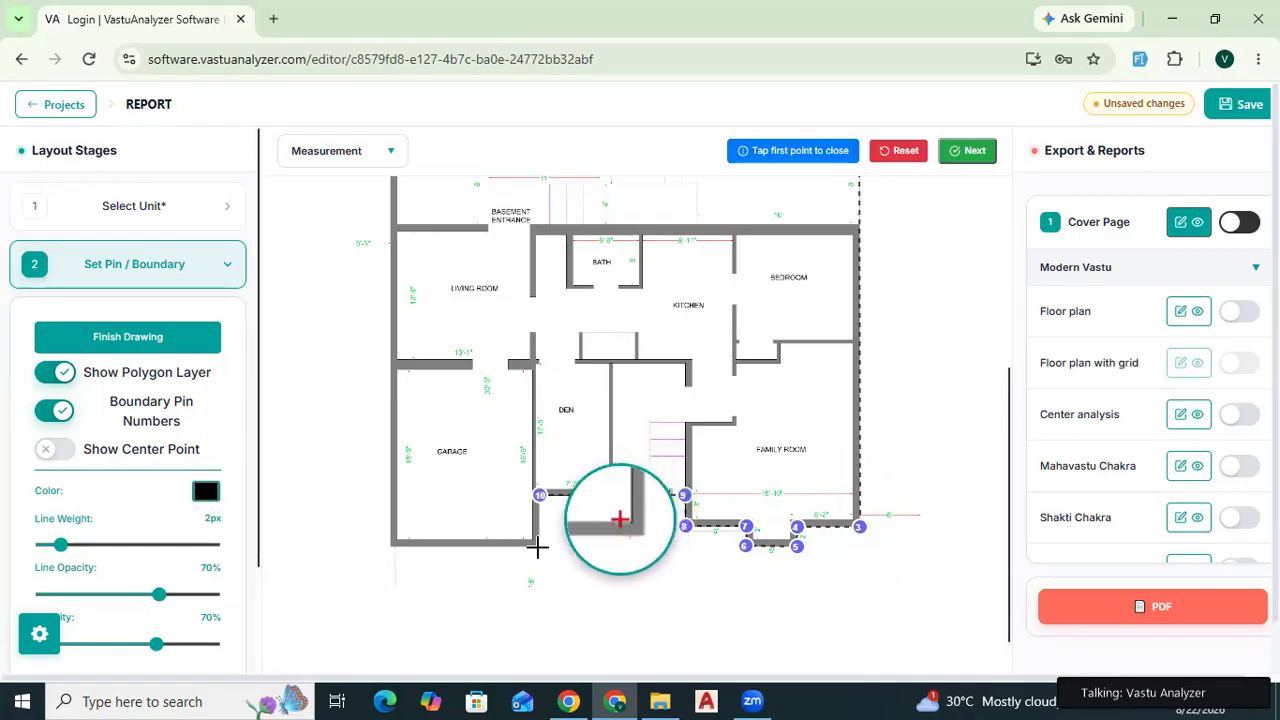
{"action": "left_click", "coordinate": [538, 546]}
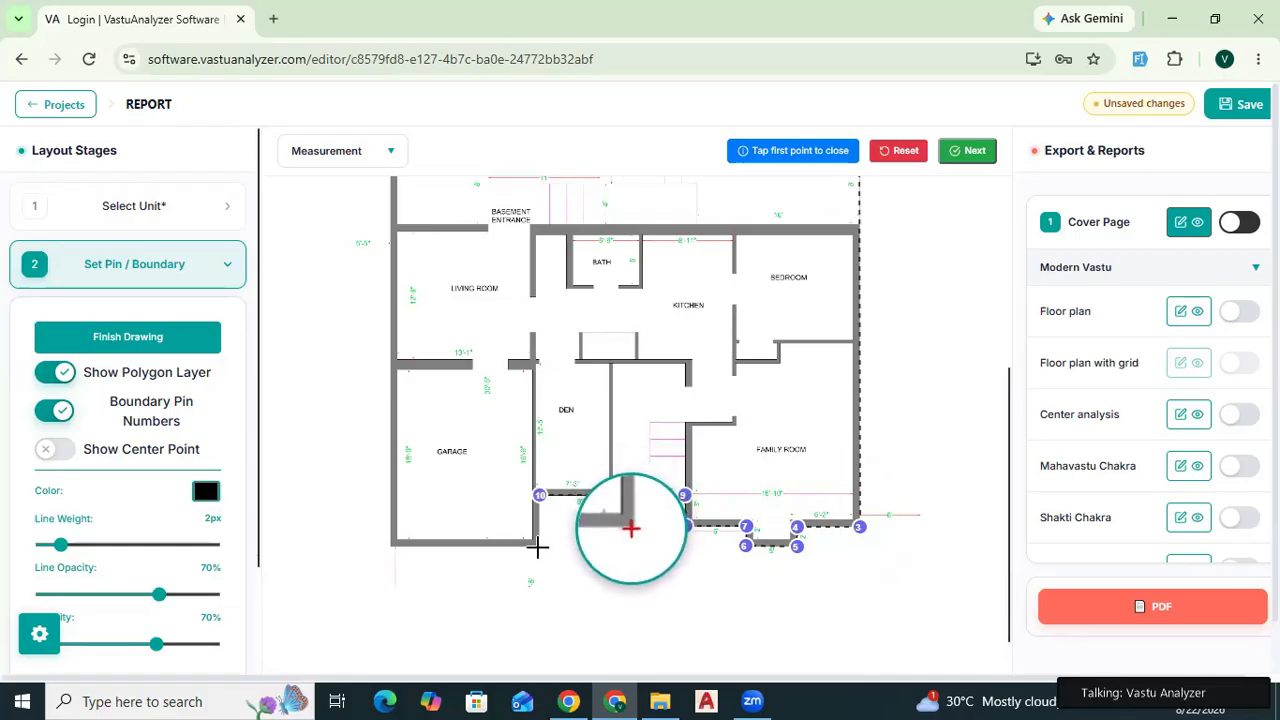
{"action": "left_click", "coordinate": [389, 545]}
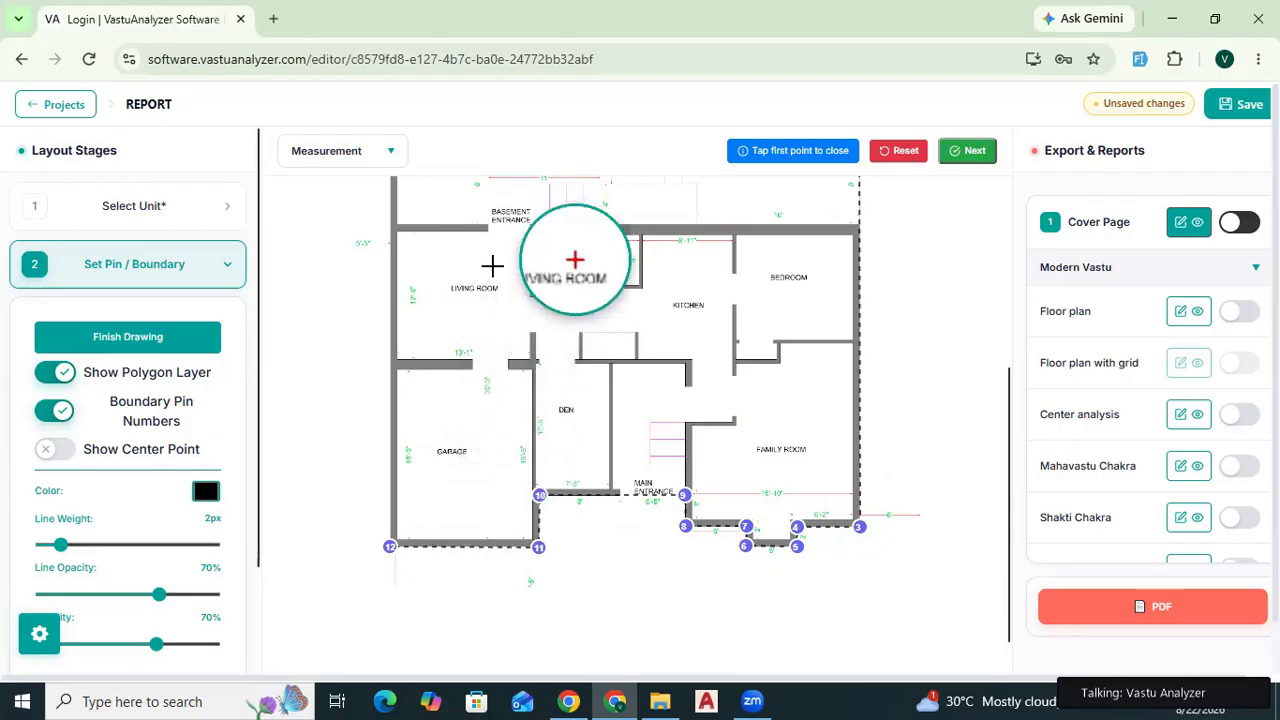
{"action": "scroll", "coordinate": [423, 323], "scroll_direction": "up", "scroll_amount": 3}
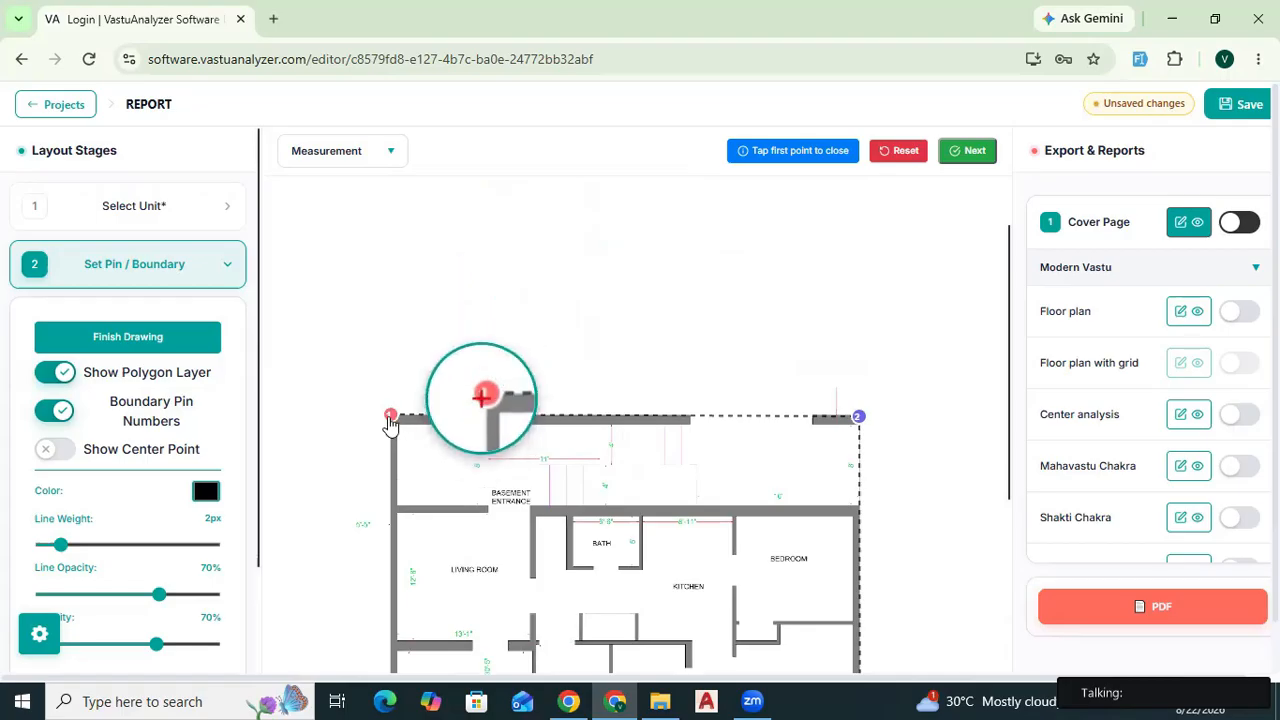
{"action": "left_click", "coordinate": [390, 416]}
Set the boundary color to bright green (RGB 17, 255, 0) and its line weight to 3px.
{"action": "scroll", "coordinate": [437, 378], "scroll_direction": "down", "scroll_amount": 3}
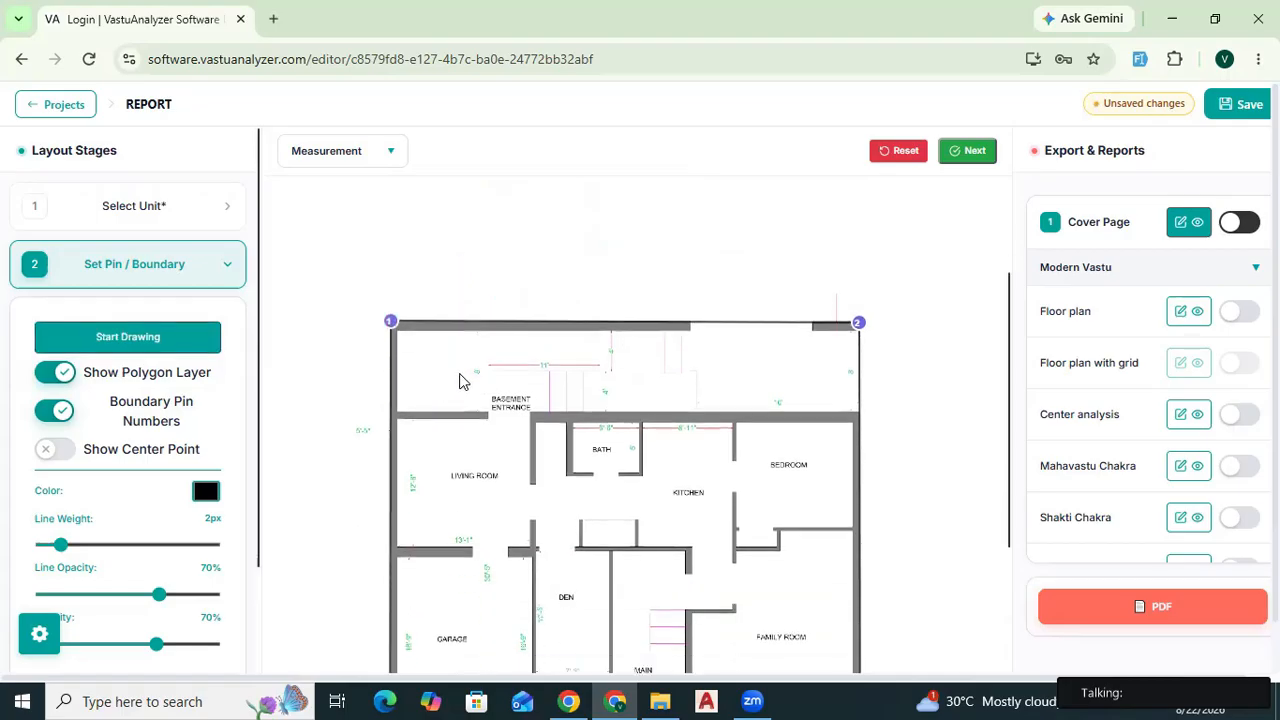
{"action": "left_click", "coordinate": [207, 492]}
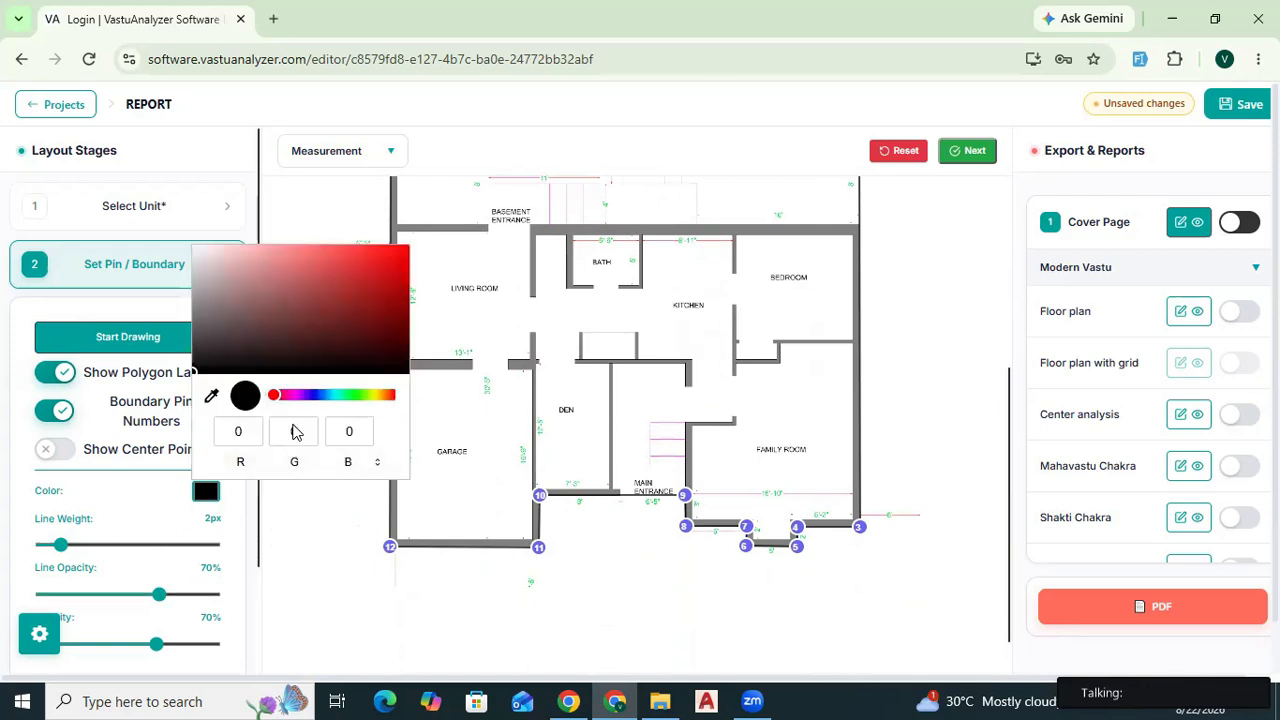
{"action": "mouse_move", "coordinate": [277, 395]}
{"action": "left_mouse_down"}
{"action": "mouse_move", "coordinate": [366, 397]}
{"action": "mouse_move", "coordinate": [360, 411]}
{"action": "mouse_move", "coordinate": [355, 400]}
{"action": "left_mouse_up"}
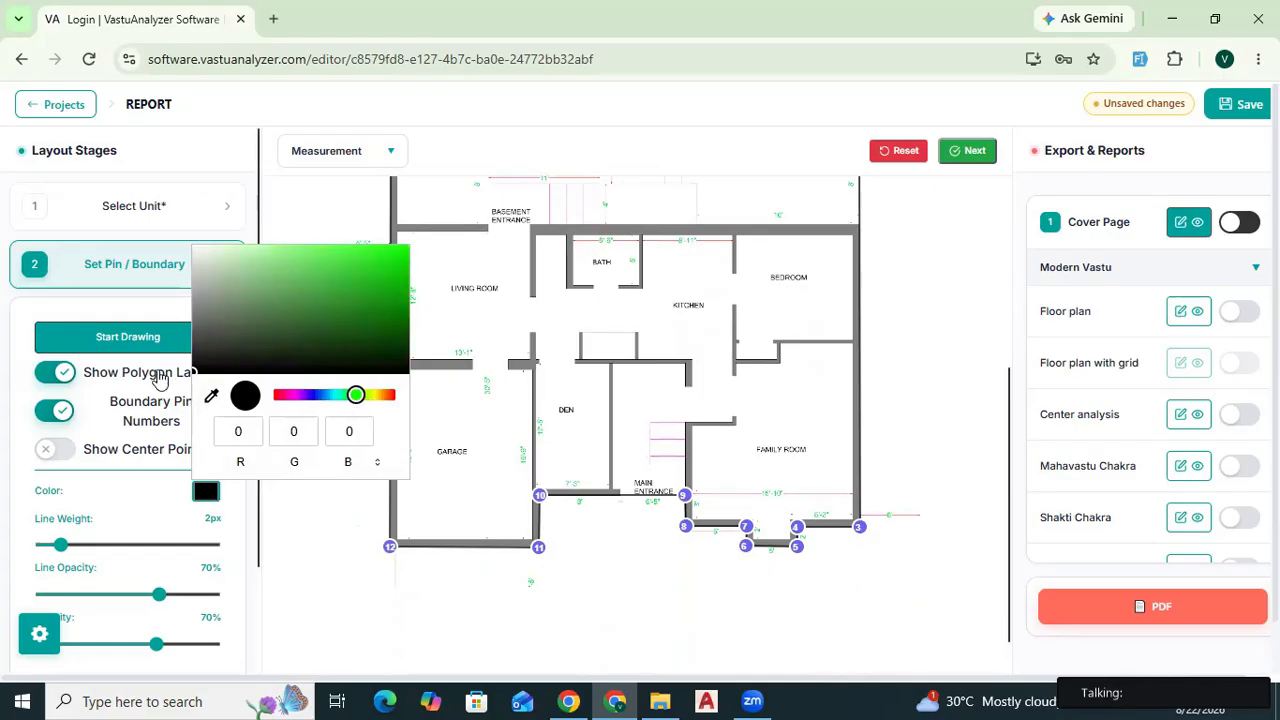
{"action": "left_click", "coordinate": [251, 341]}
{"action": "left_click_drag", "start_coordinate": [372, 305], "coordinate": [423, 246]}
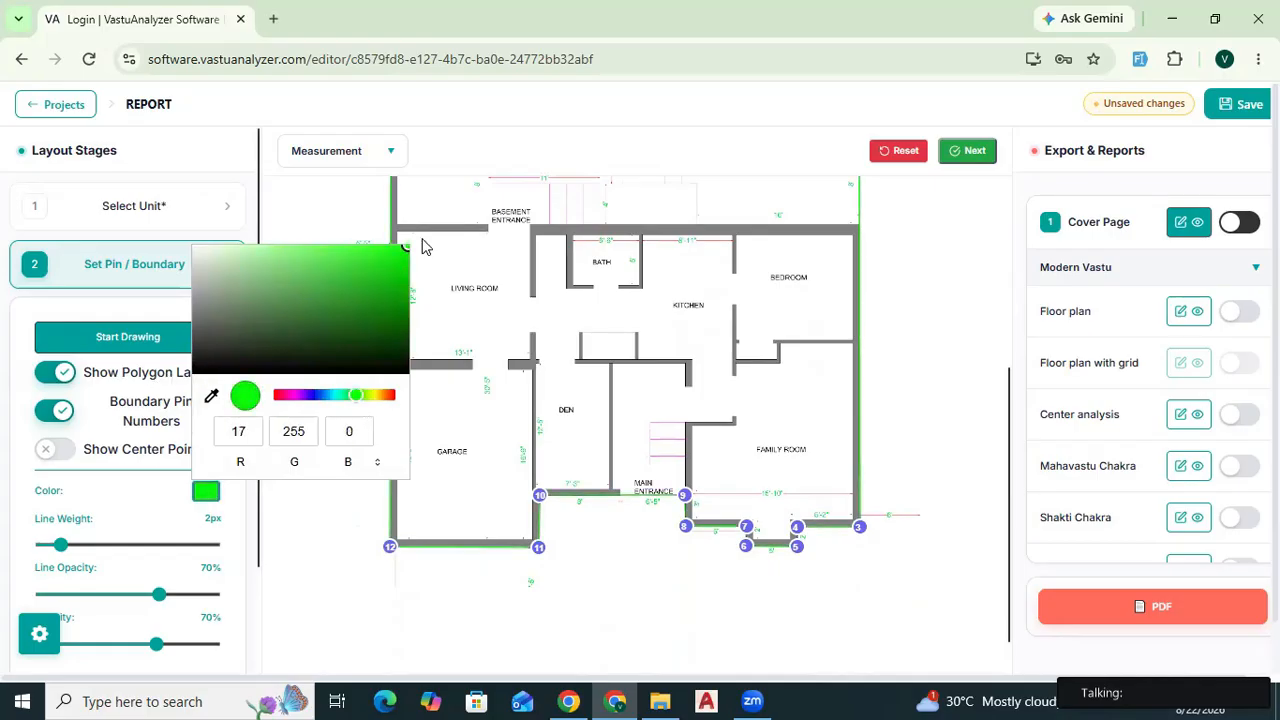
{"action": "left_click", "coordinate": [472, 463]}
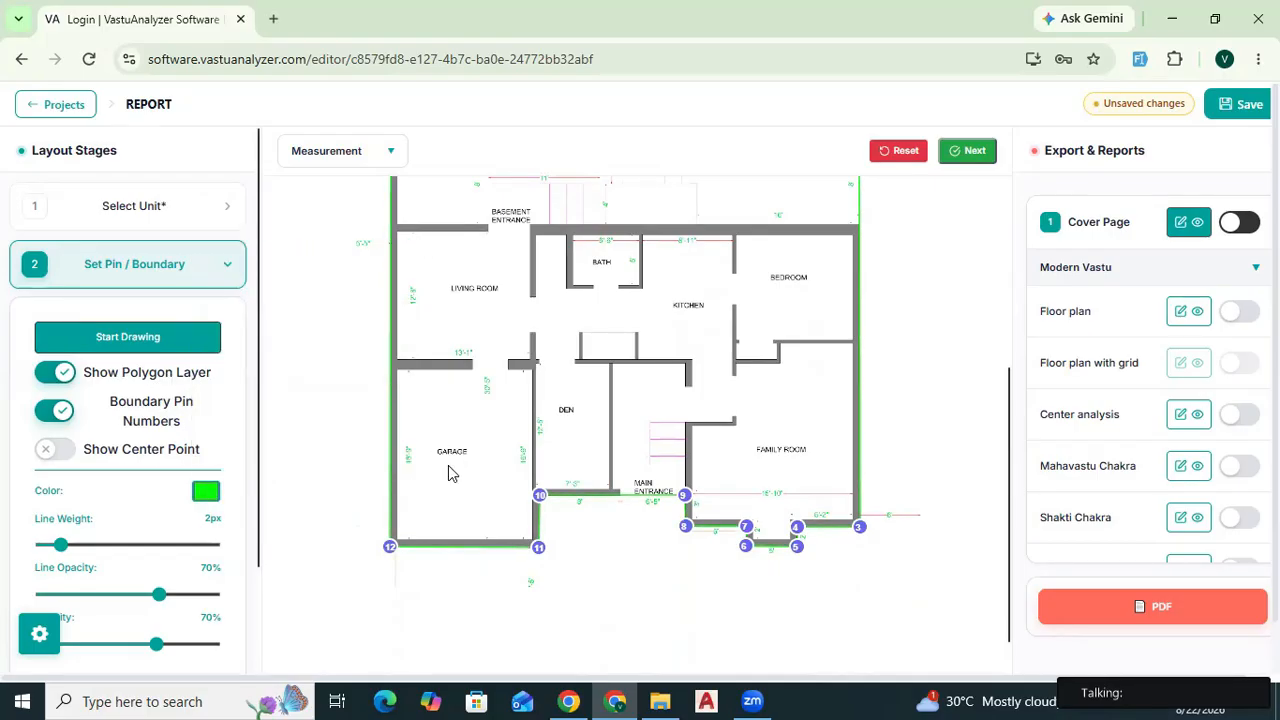
{"action": "left_click", "coordinate": [80, 544]}
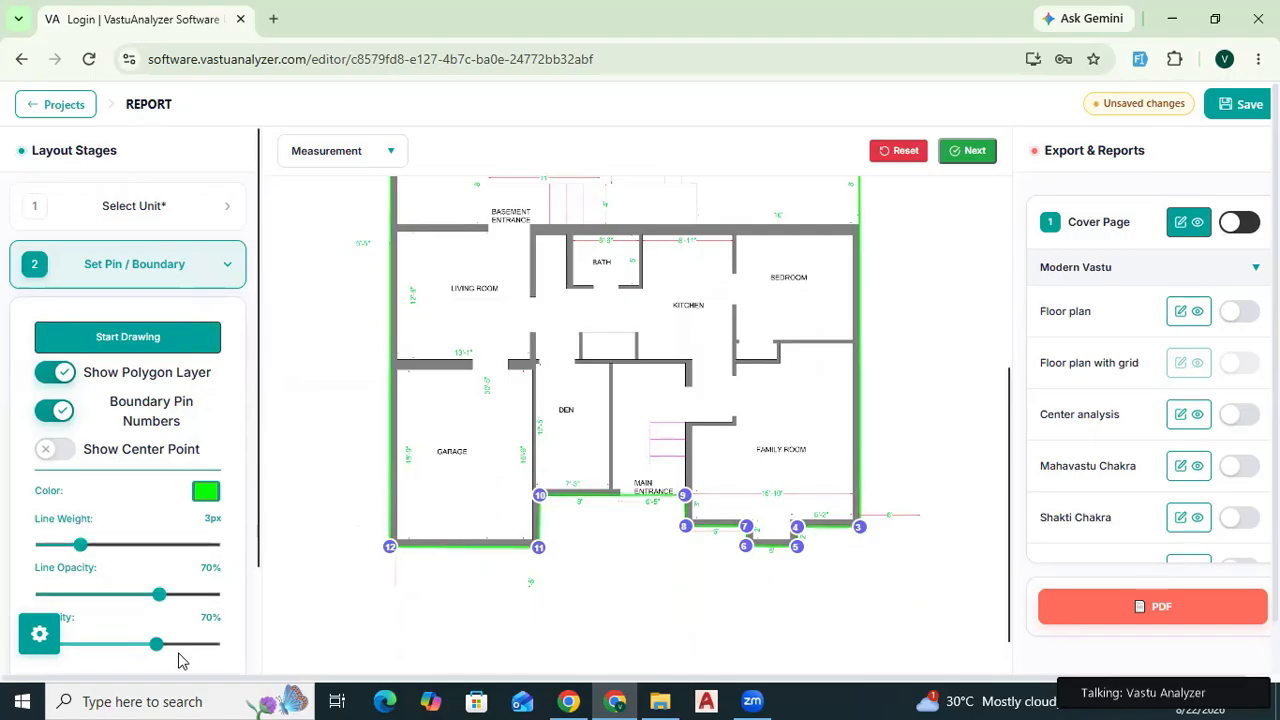
Raise the boundary's line opacity to 100% and continue to the compass stage.
{"action": "left_click", "coordinate": [215, 597]}
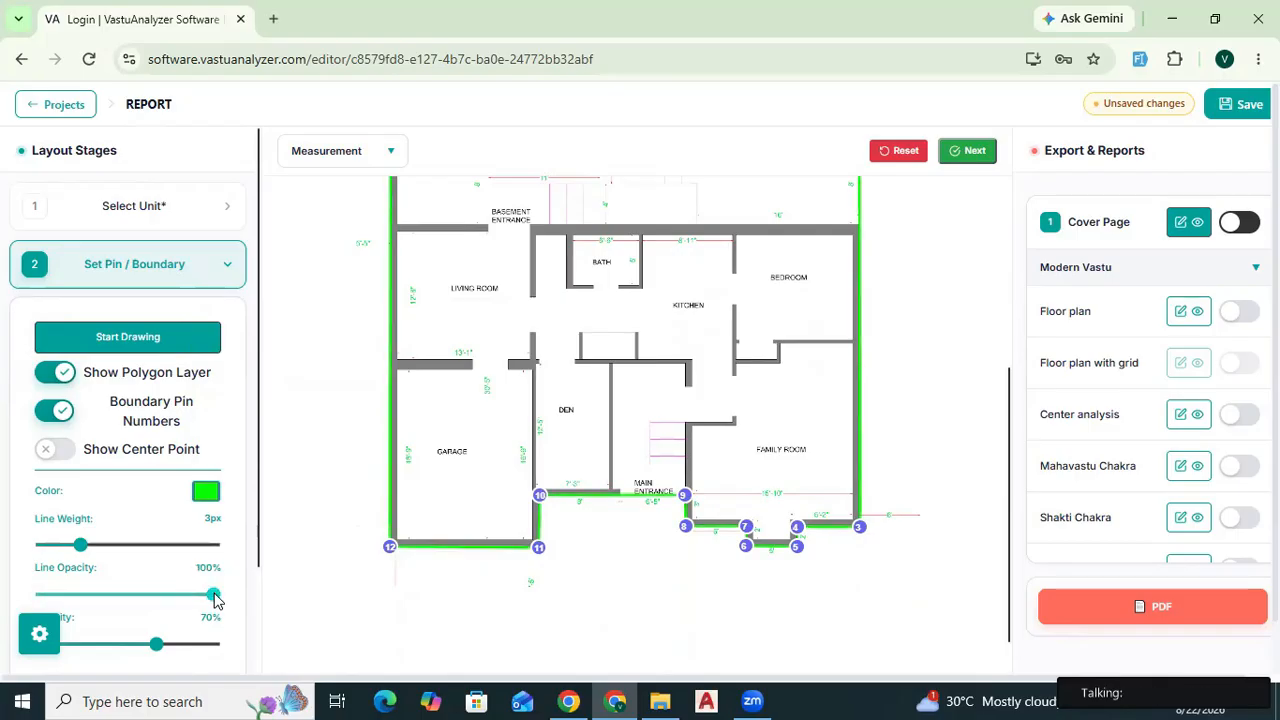
{"action": "scroll", "coordinate": [469, 574], "scroll_direction": "up", "scroll_amount": 3}
{"action": "scroll", "coordinate": [545, 527], "scroll_direction": "down", "scroll_amount": 3}
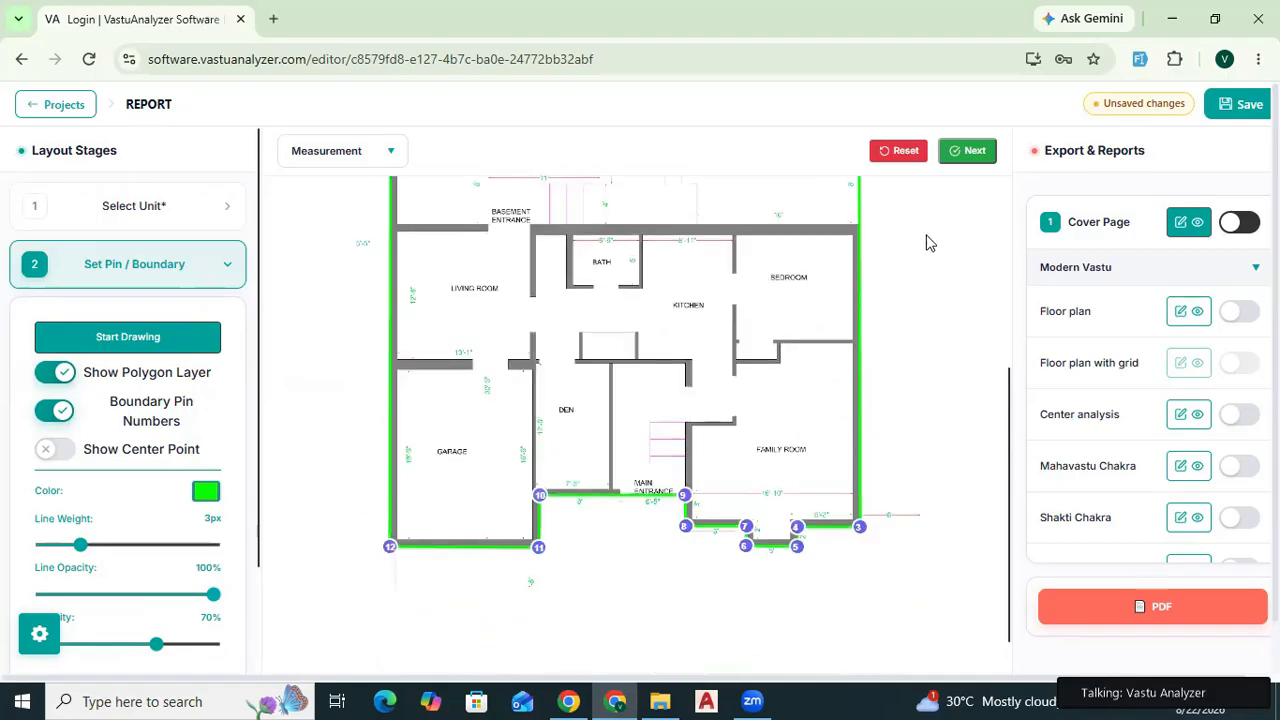
{"action": "left_click", "coordinate": [968, 150]}
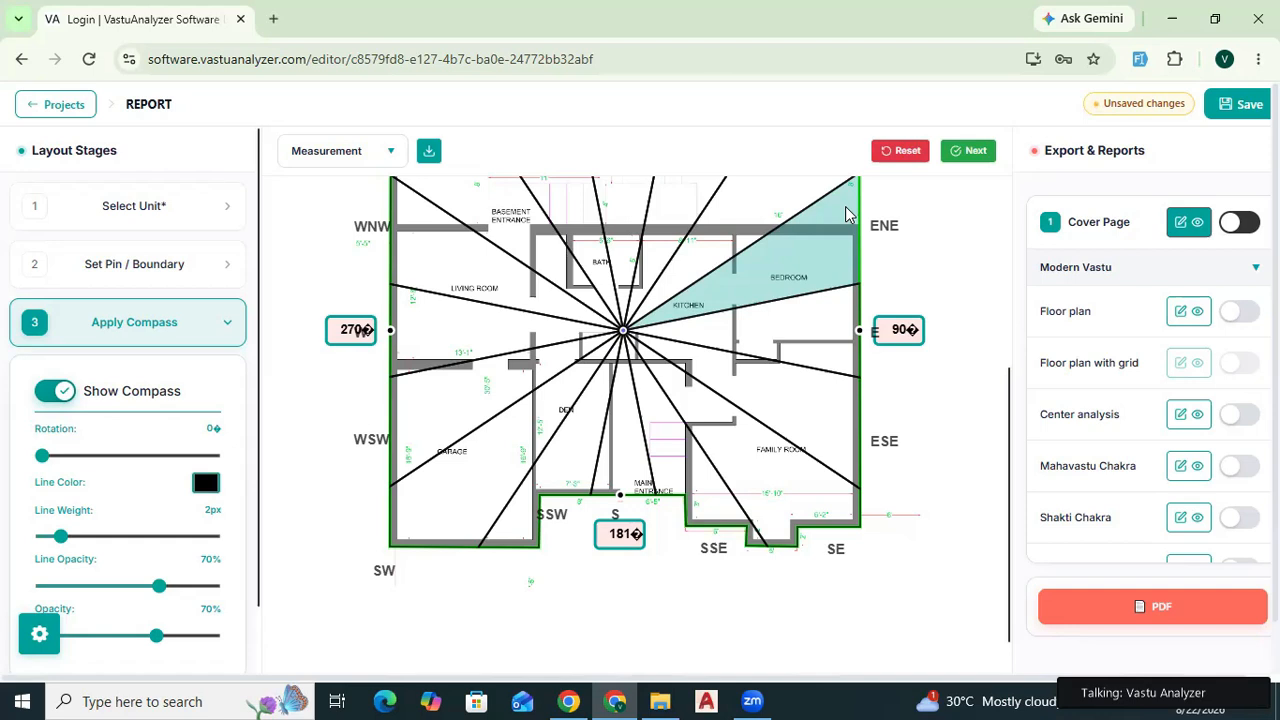
Rotate the compass to 90° so that north faces the bedroom and family room side of the plan.
{"action": "scroll", "coordinate": [830, 235], "scroll_direction": "up", "scroll_amount": 3}
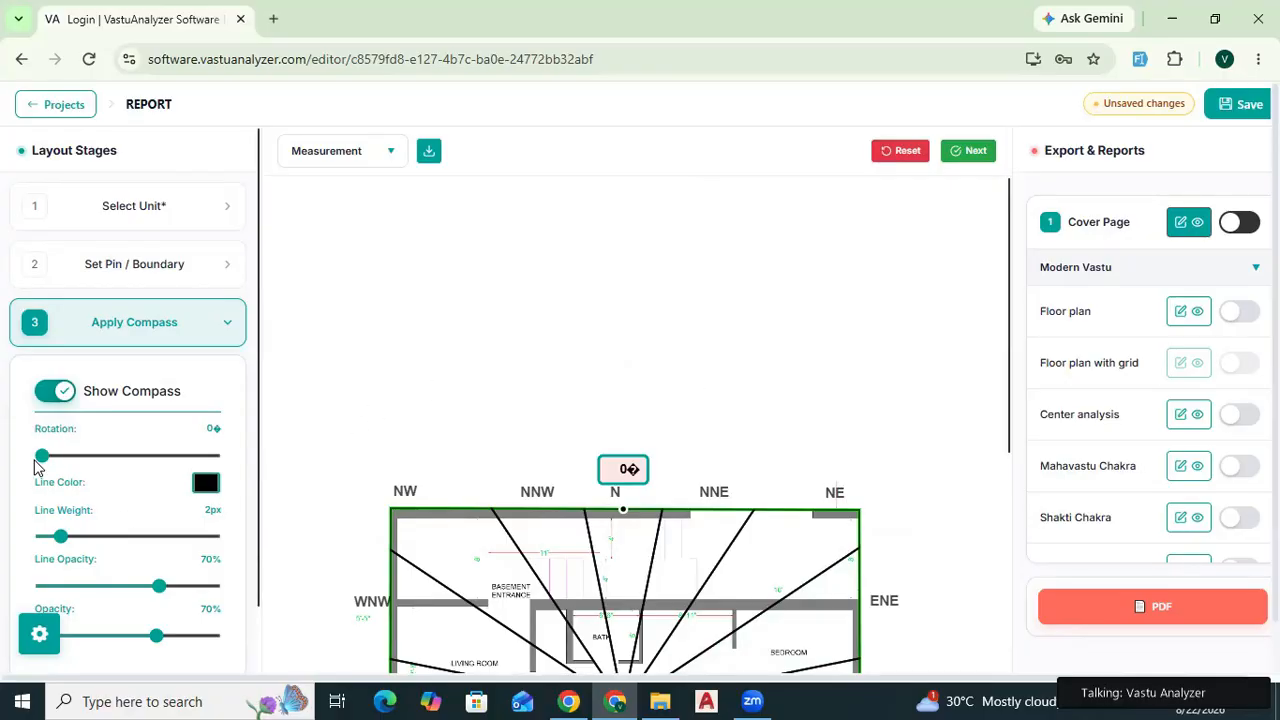
{"action": "left_click_drag", "start_coordinate": [41, 457], "coordinate": [137, 461]}
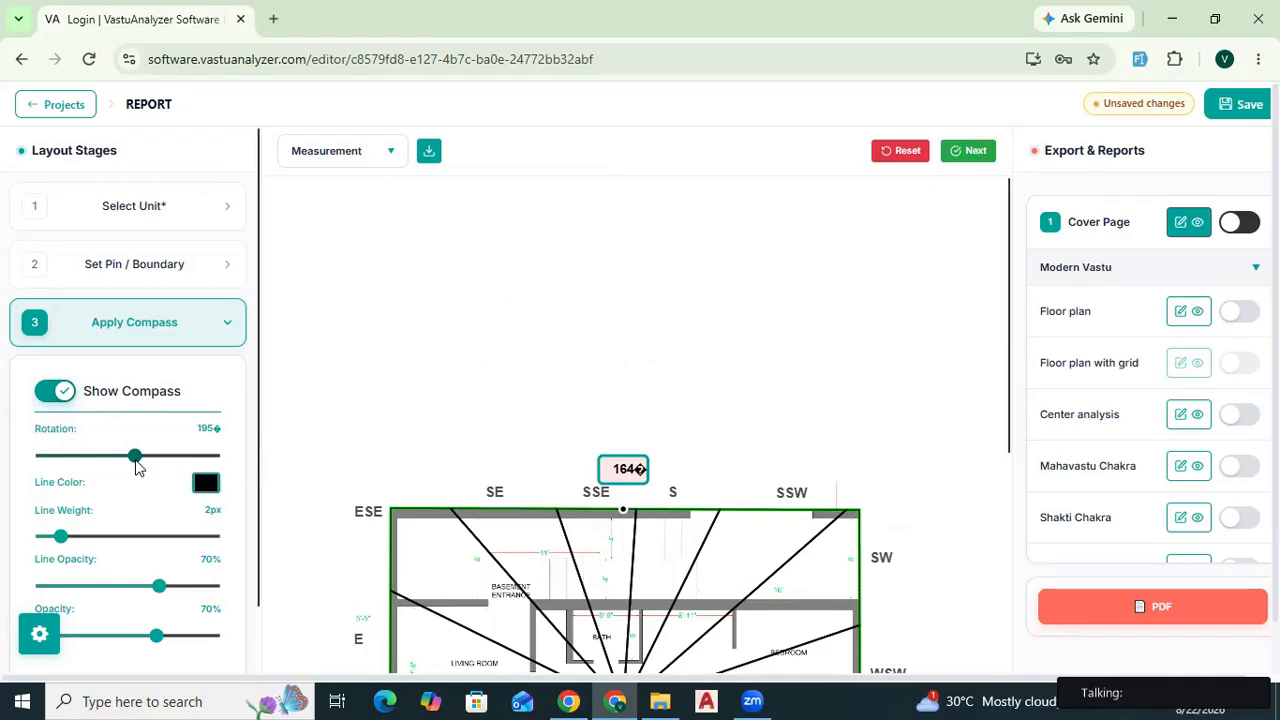
{"action": "left_click_drag", "start_coordinate": [138, 467], "coordinate": [136, 467]}
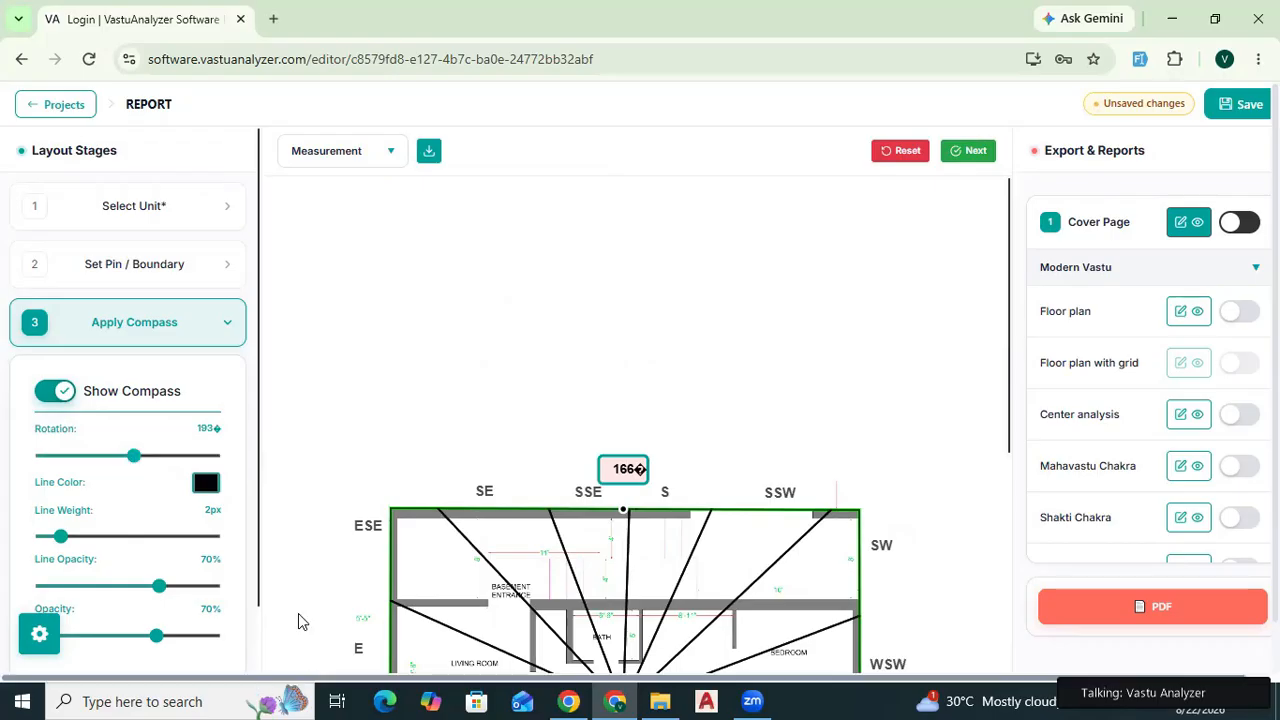
{"action": "left_click_drag", "start_coordinate": [138, 460], "coordinate": [99, 482]}
{"action": "scroll", "coordinate": [767, 455], "scroll_direction": "down", "scroll_amount": 2}
{"action": "scroll", "coordinate": [767, 455], "scroll_direction": "down", "scroll_amount": 3}
{"action": "key", "text": "Left"}
{"action": "key", "text": "Left"}
{"action": "key", "text": "Left"}
{"action": "key", "text": "Left"}
{"action": "key", "text": "Left"}
{"action": "key", "text": "Left"}
{"action": "key", "text": "Left"}
{"action": "key", "text": "Left"}
{"action": "key", "text": "Left"}
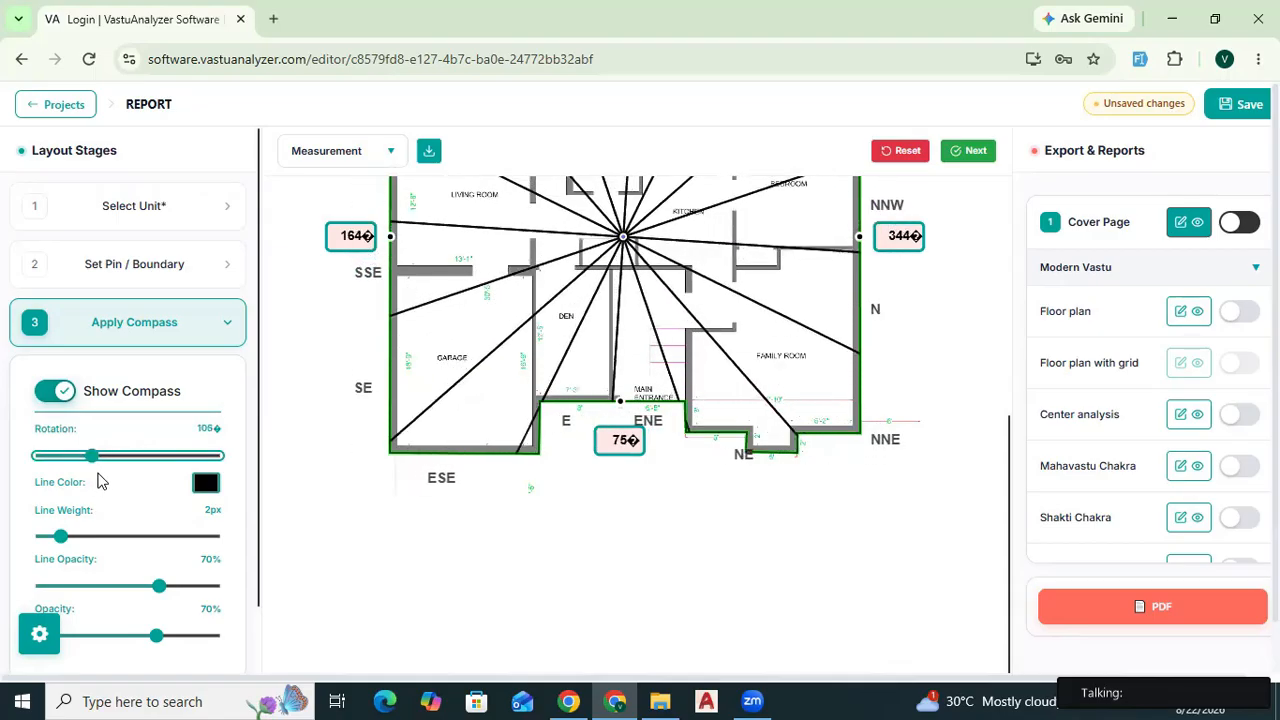
{"action": "key", "text": "Left"}
{"action": "key", "text": "Left"}
{"action": "key", "text": "Left"}
{"action": "key", "text": "Left"}
{"action": "key", "text": "Left"}
{"action": "key", "text": "Left"}
{"action": "key", "text": "Left"}
{"action": "key", "text": "Left"}
{"action": "key", "text": "Left"}
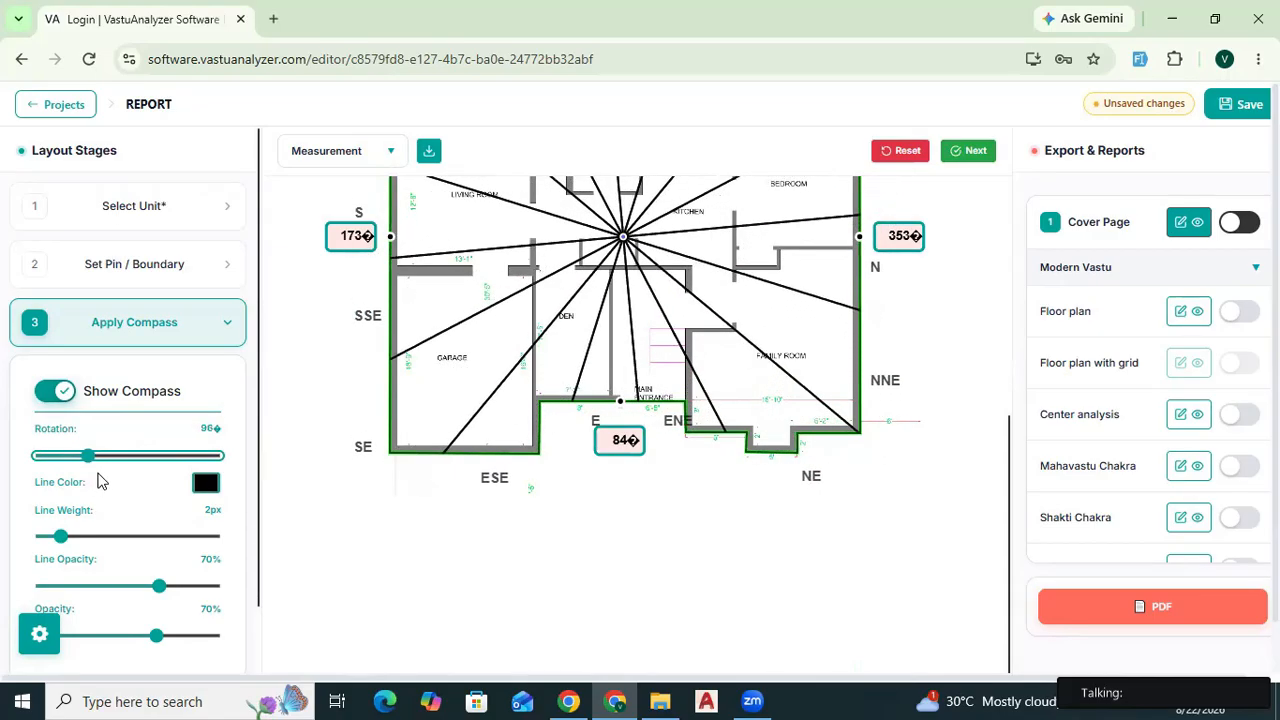
{"action": "key", "text": "Left"}
{"action": "key", "text": "Left"}
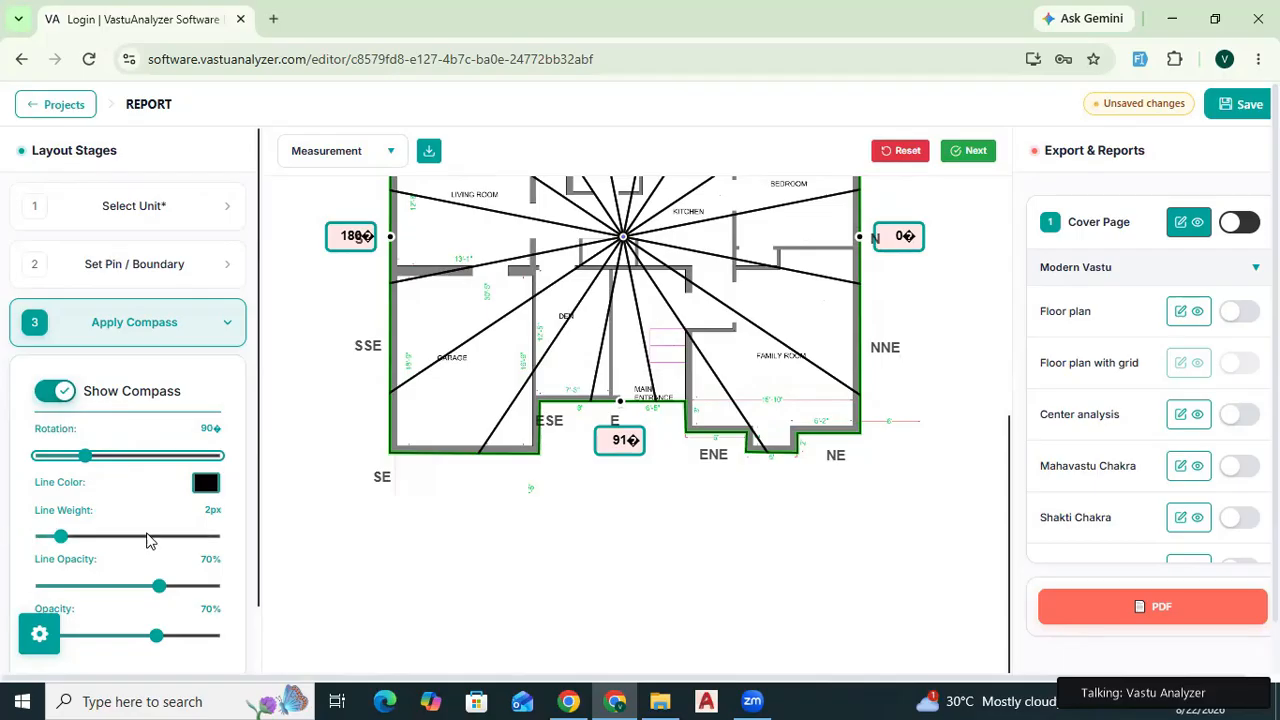
Style the compass lines in blue with a 3px line weight and 100% line opacity.
{"action": "left_click", "coordinate": [207, 485]}
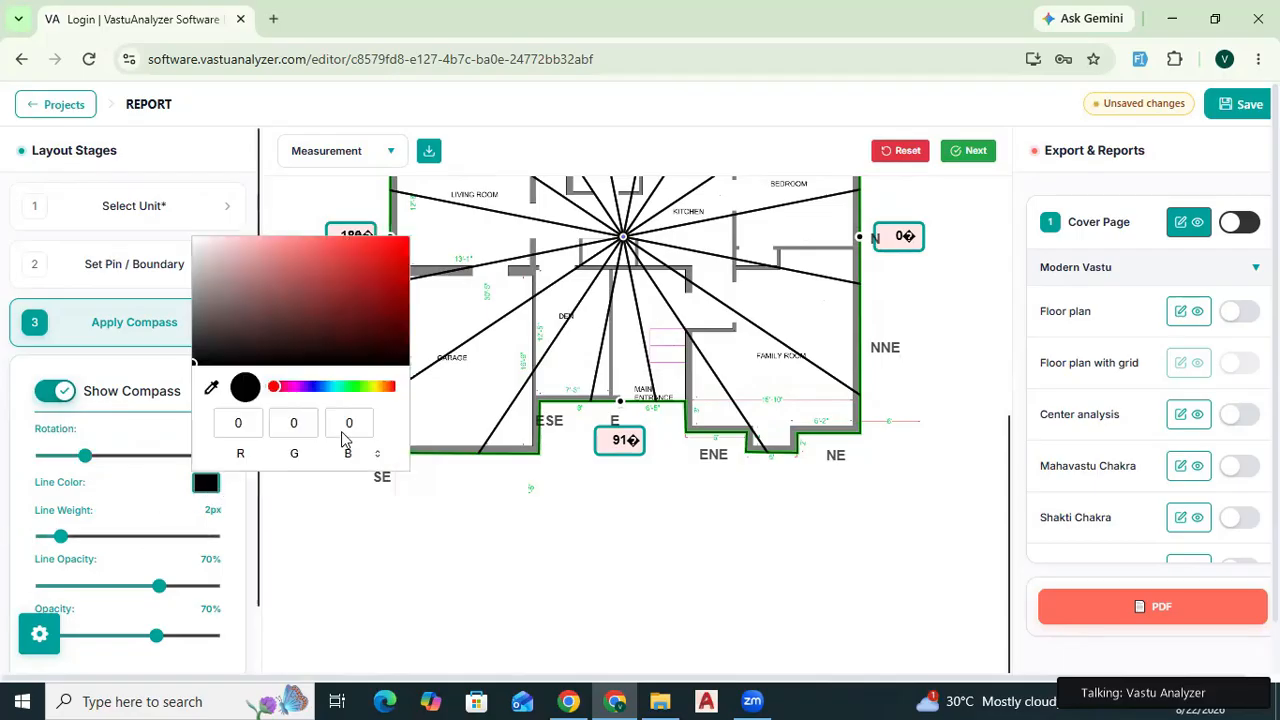
{"action": "left_click", "coordinate": [315, 387]}
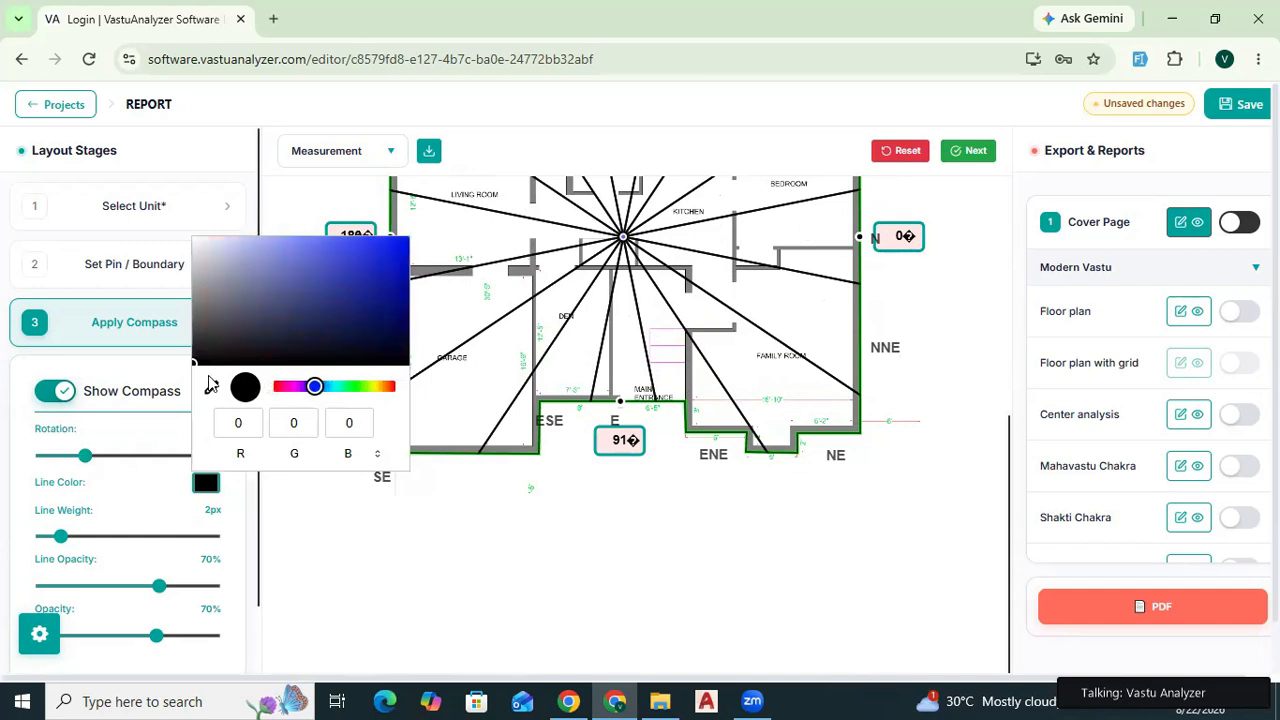
{"action": "left_click", "coordinate": [270, 330]}
{"action": "left_click_drag", "start_coordinate": [433, 240], "coordinate": [437, 222]}
{"action": "left_click", "coordinate": [83, 538]}
{"action": "left_click_drag", "start_coordinate": [157, 585], "coordinate": [217, 590]}
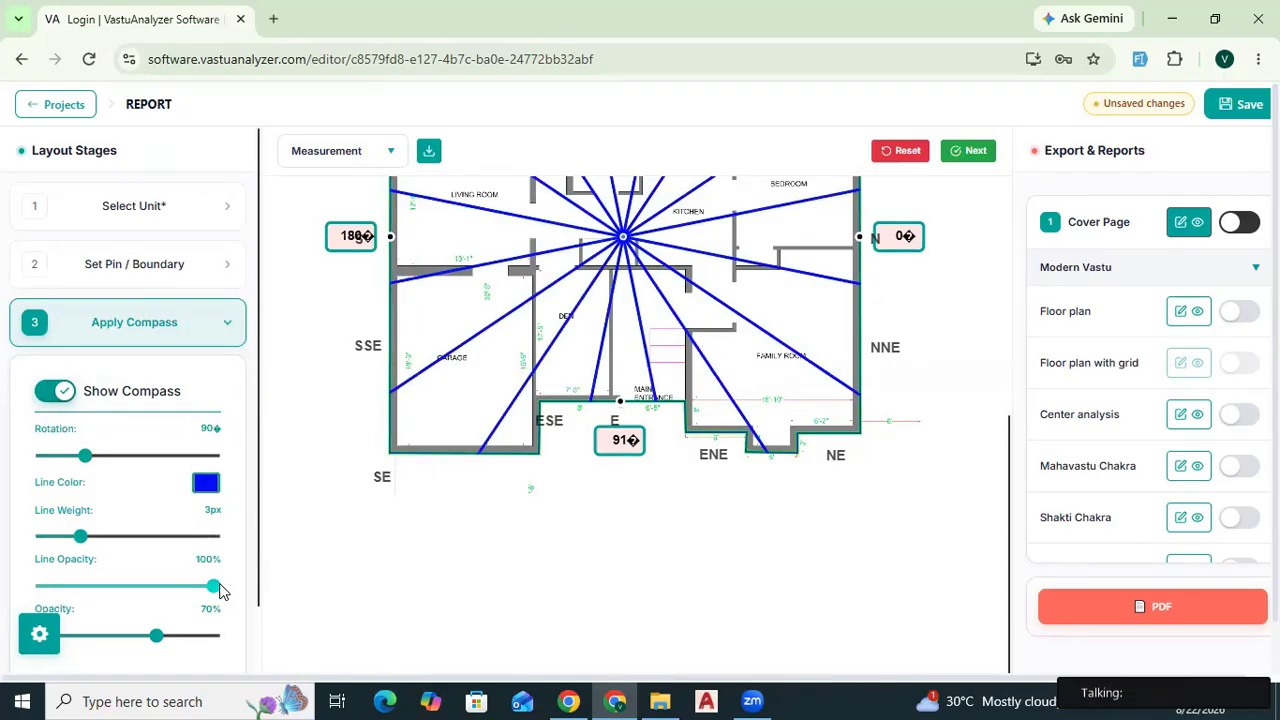
Set the plan's measurement scale by marking its SW and NW corners and entering a distance of 46'3.
{"action": "scroll", "coordinate": [357, 557], "scroll_direction": "up", "scroll_amount": 3}
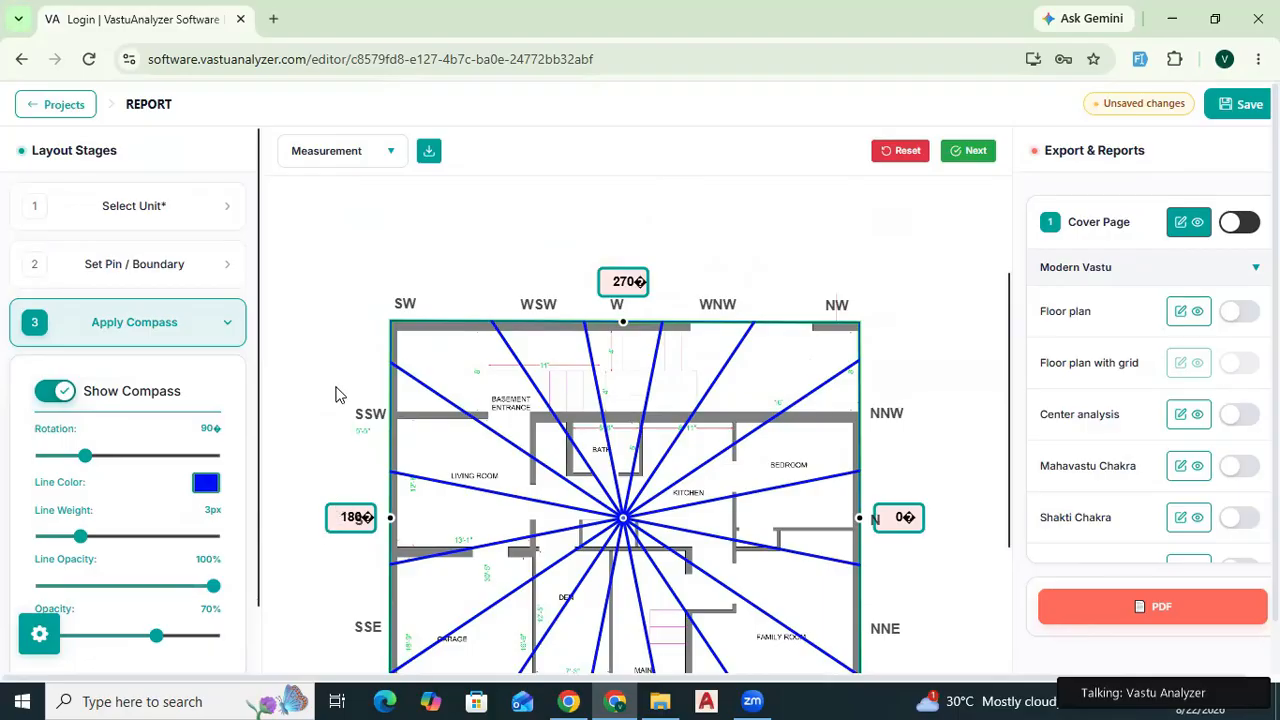
{"action": "left_click", "coordinate": [332, 158]}
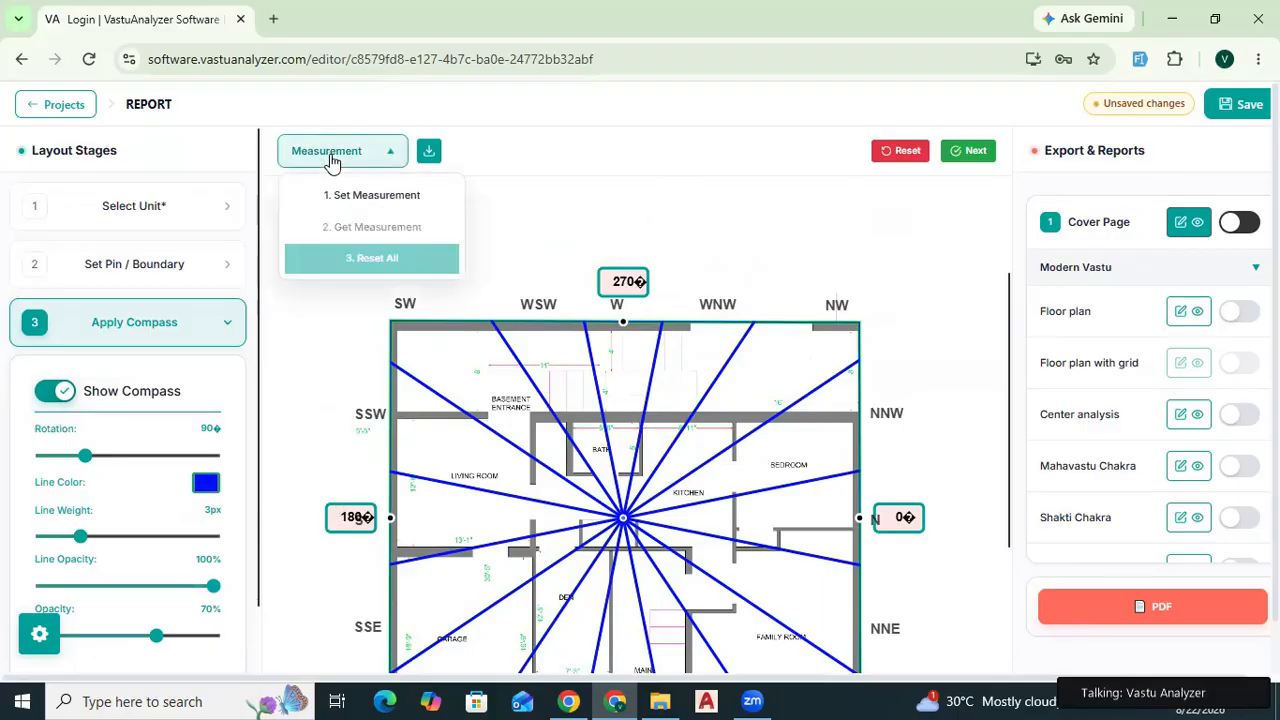
{"action": "left_click", "coordinate": [368, 196]}
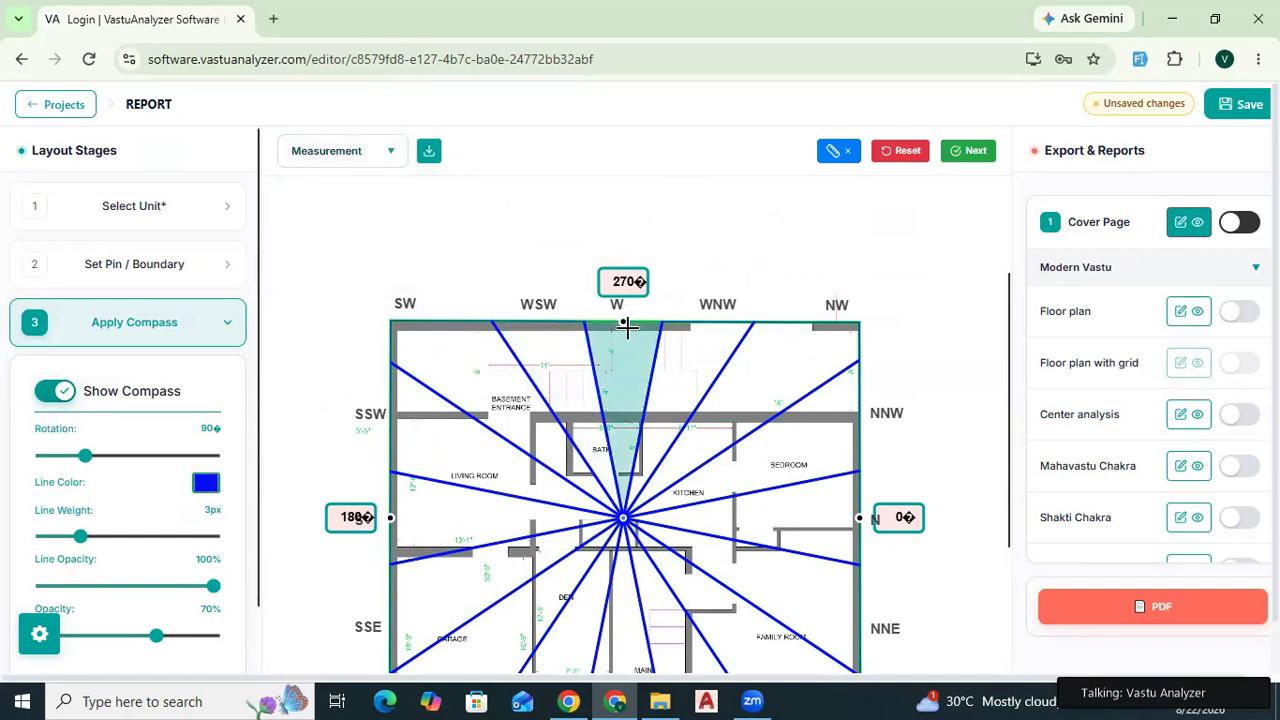
{"action": "left_click", "coordinate": [391, 319]}
{"action": "left_click", "coordinate": [859, 319]}
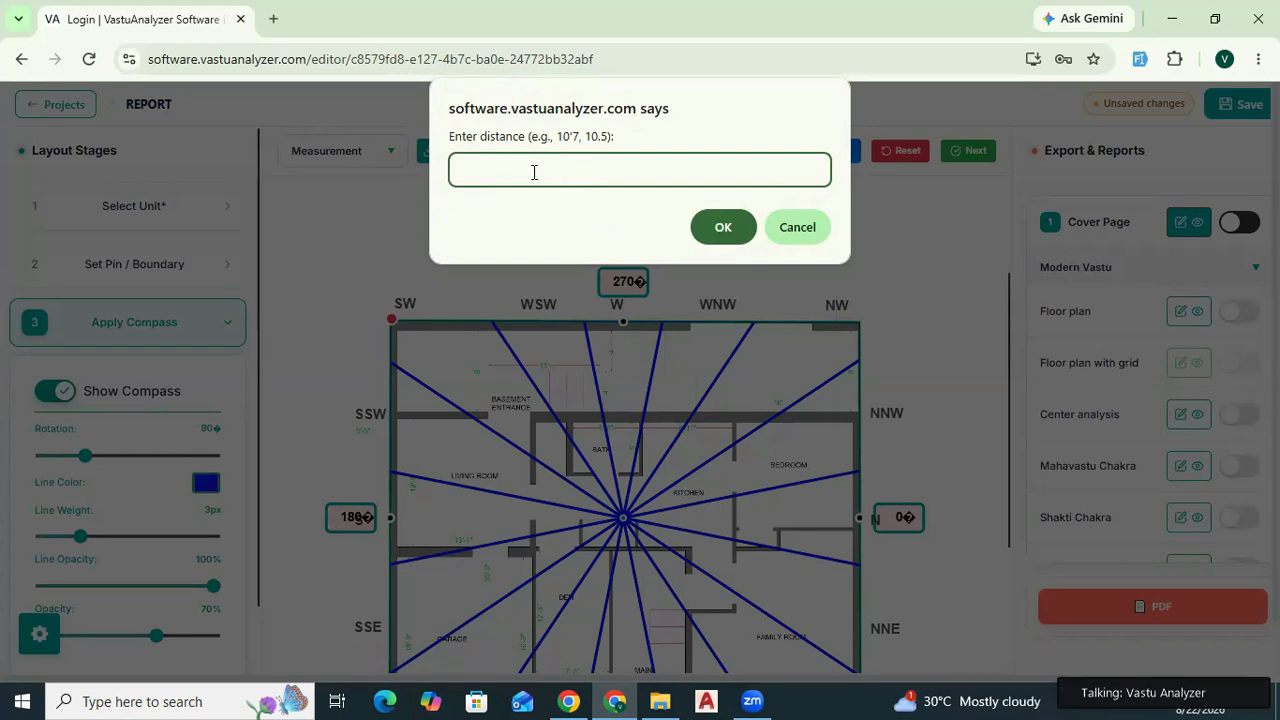
{"action": "type", "text": "46'3"}
{"action": "left_click", "coordinate": [719, 227]}
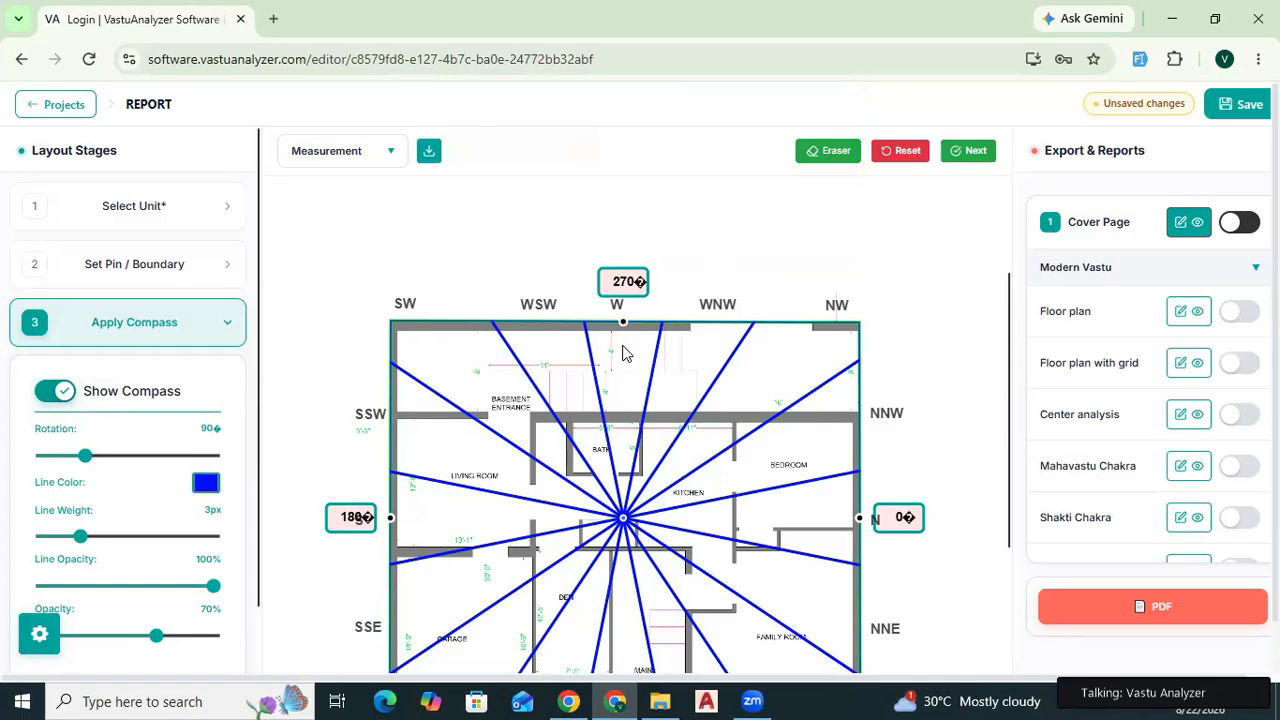
Open the Space Analysis stage and add a Toilet in the WSW and W zones.
{"action": "scroll", "coordinate": [575, 390], "scroll_direction": "down", "scroll_amount": 1}
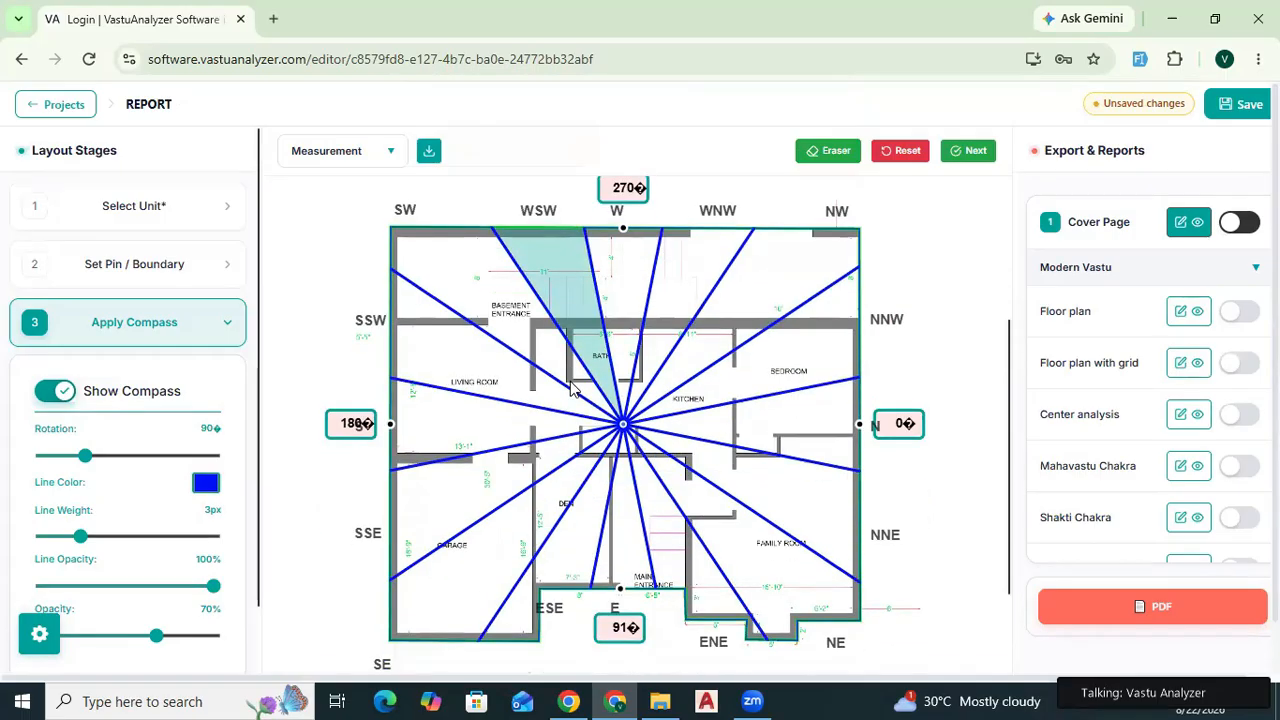
{"action": "scroll", "coordinate": [106, 605], "scroll_direction": "down", "scroll_amount": 2}
{"action": "scroll", "coordinate": [98, 612], "scroll_direction": "down", "scroll_amount": 1}
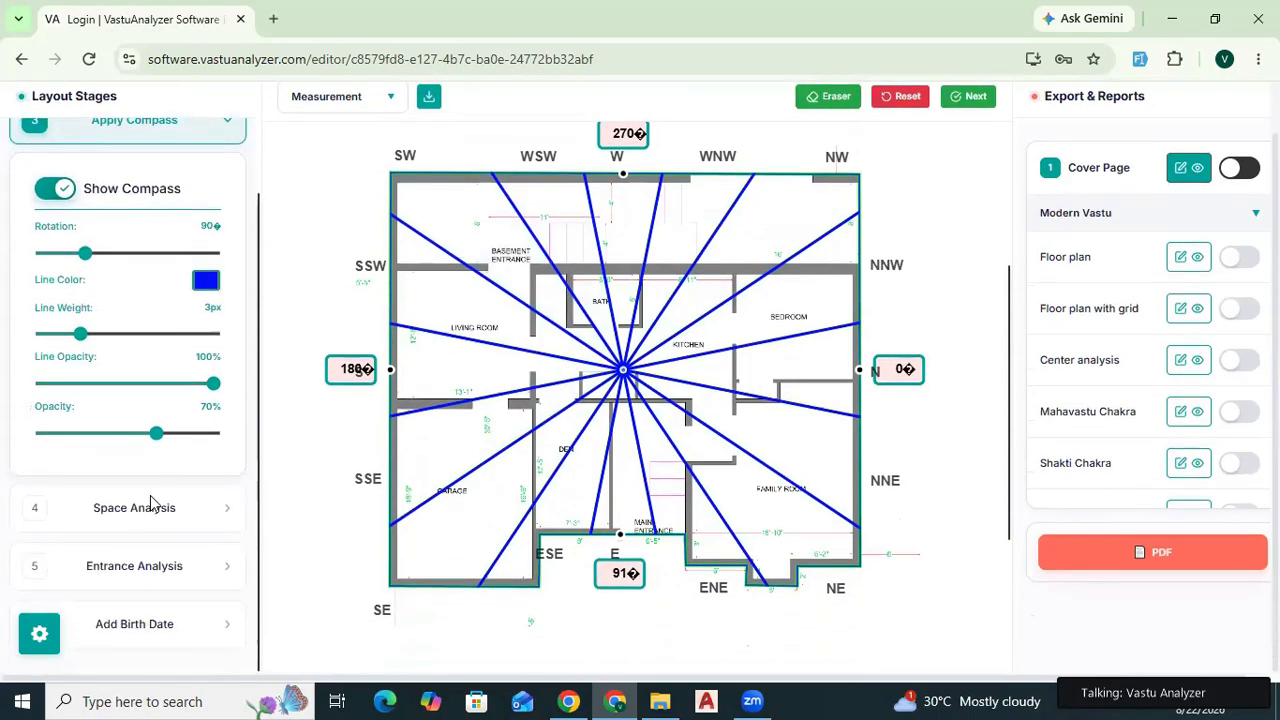
{"action": "left_click", "coordinate": [151, 514]}
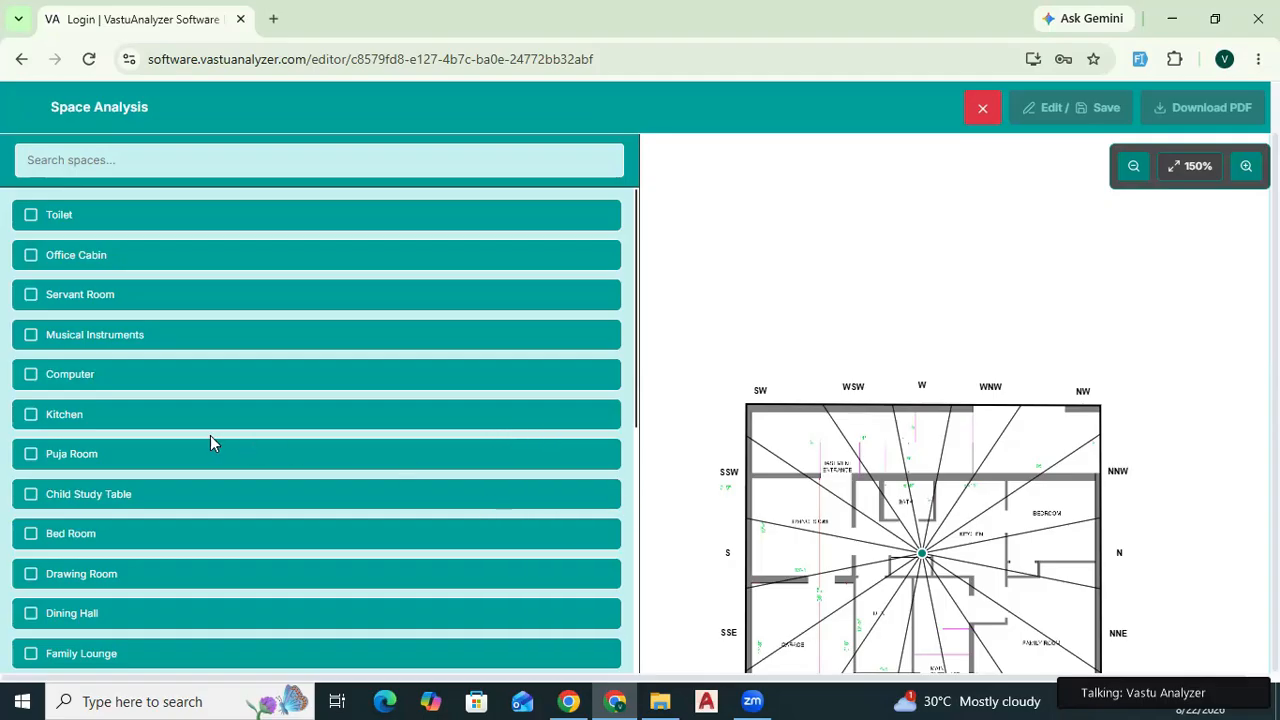
{"action": "left_click", "coordinate": [250, 221]}
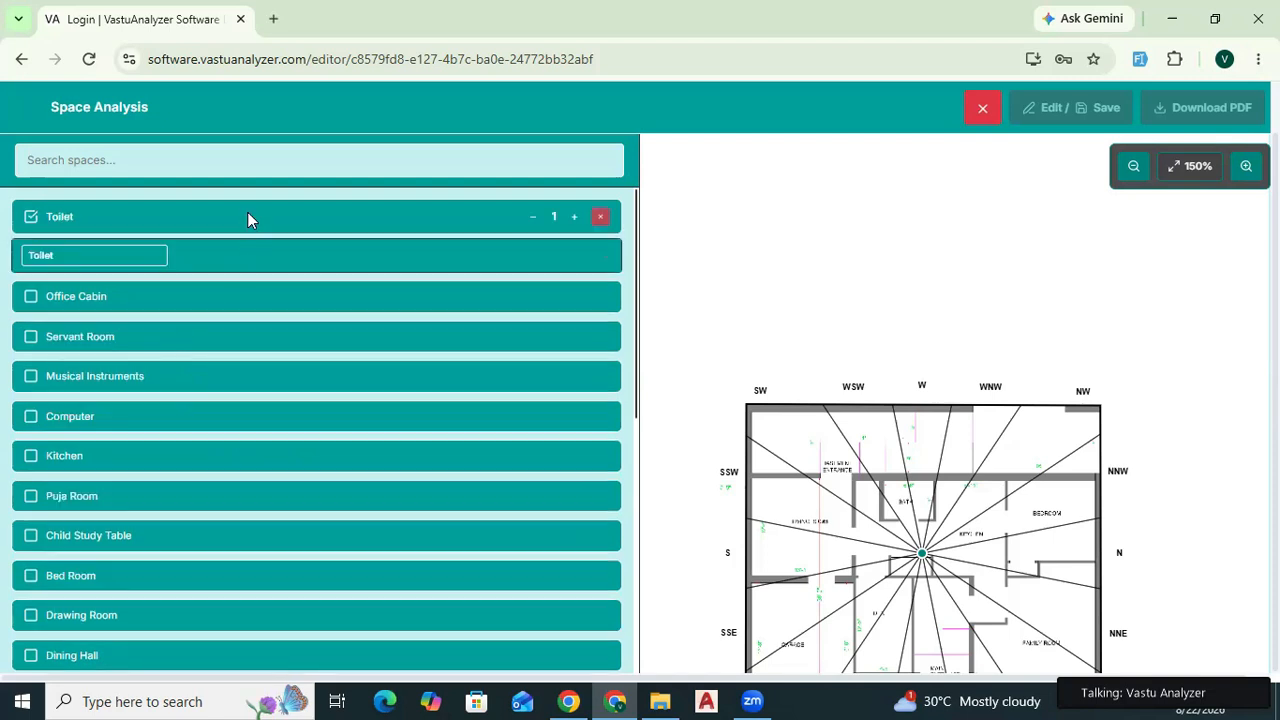
{"action": "left_click", "coordinate": [289, 260]}
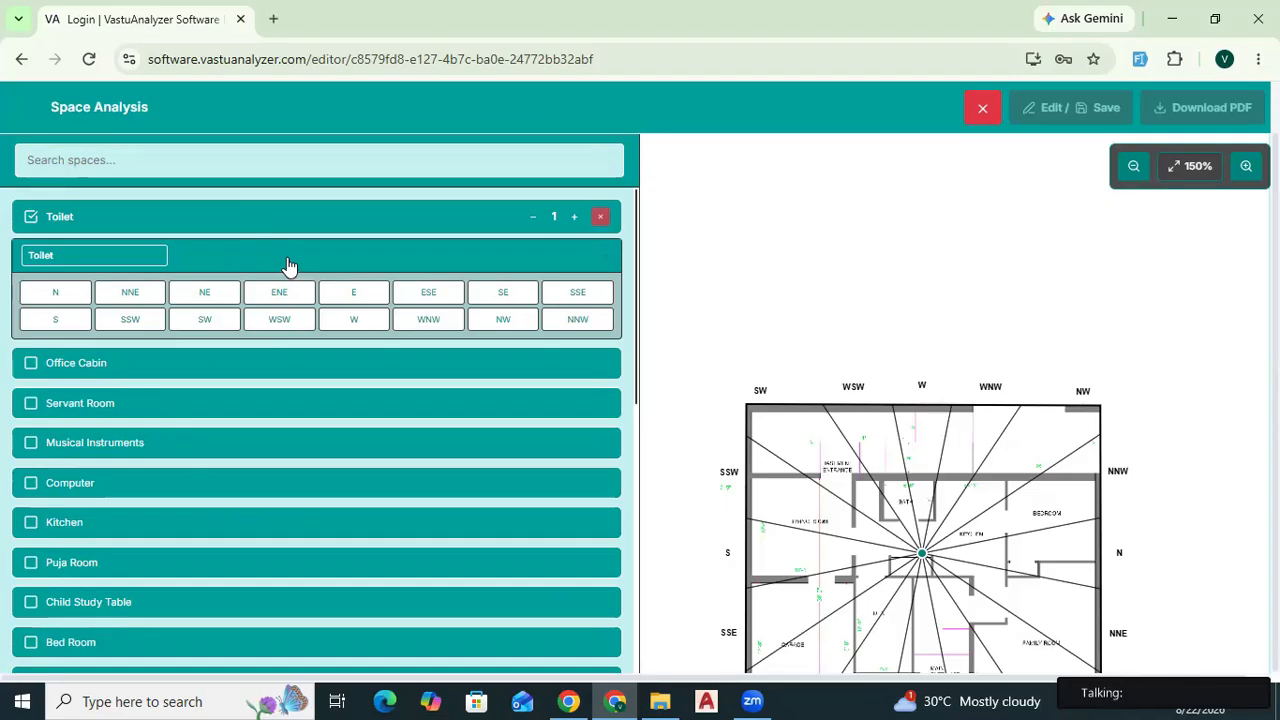
{"action": "scroll", "coordinate": [838, 489], "scroll_direction": "down", "scroll_amount": 1}
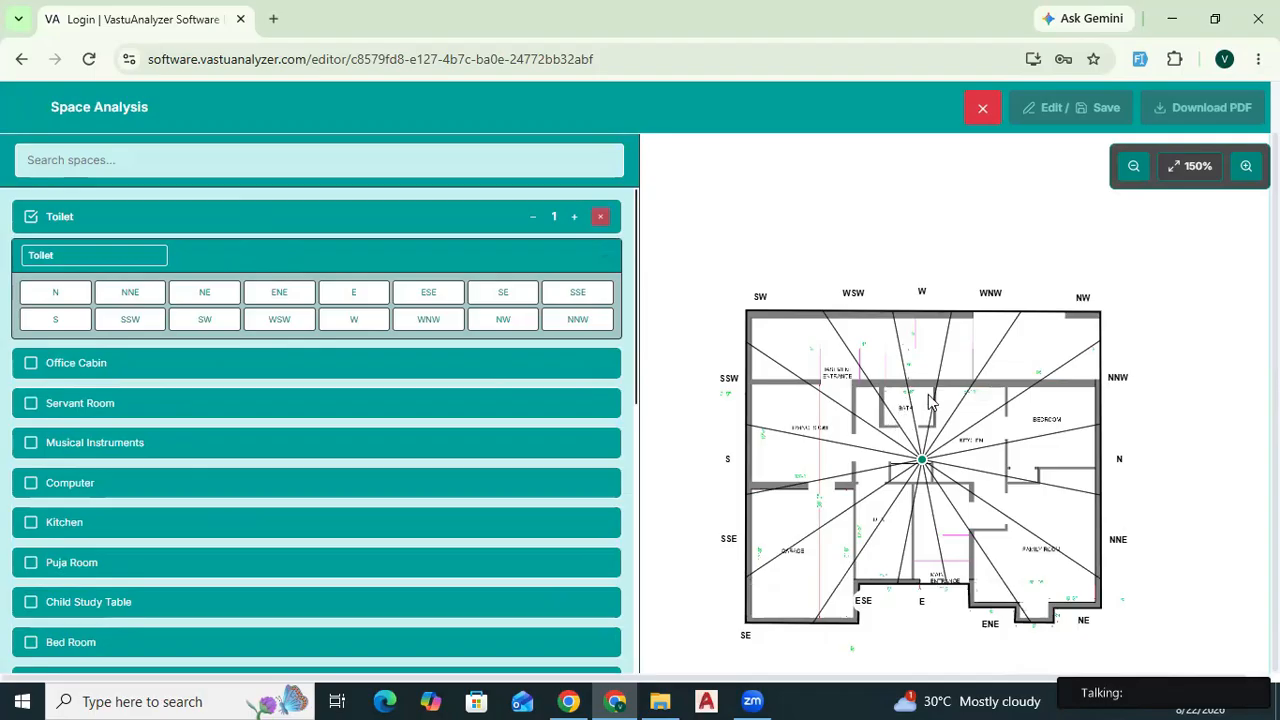
{"action": "left_click", "coordinate": [306, 329]}
{"action": "left_click", "coordinate": [350, 325]}
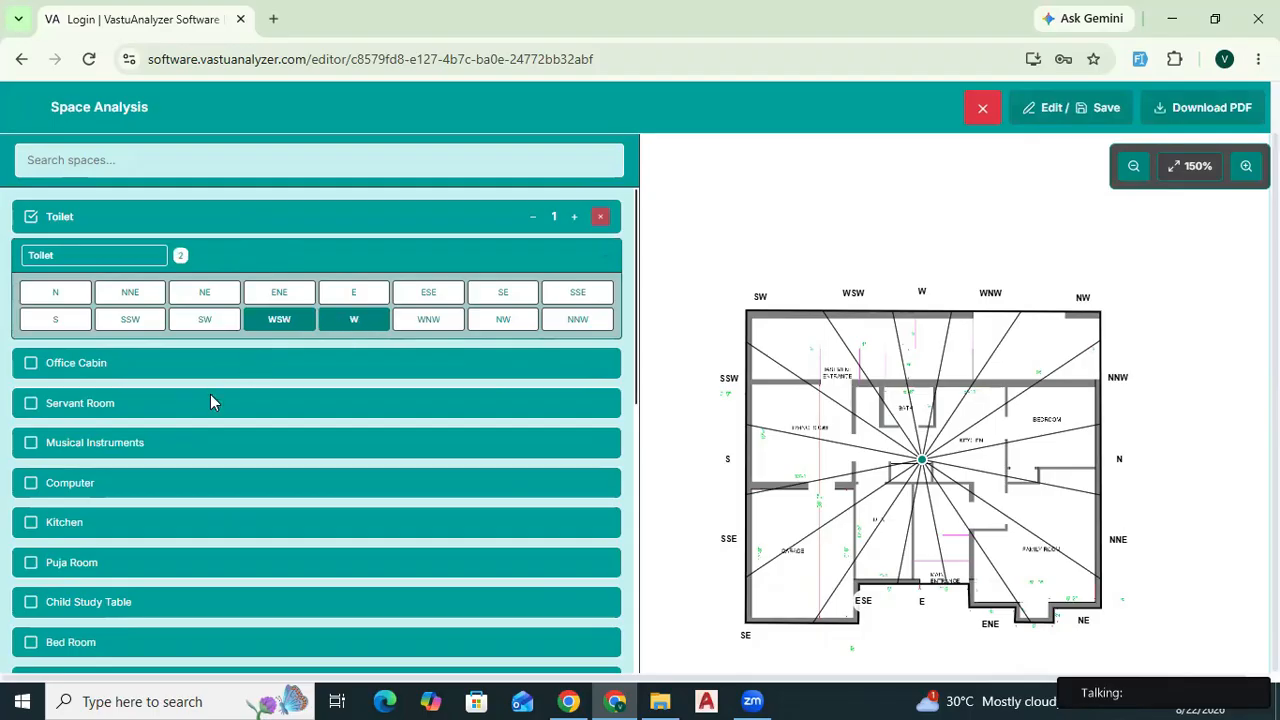
Add a Kitchen to the space analysis in the WNW, NW and NNW zones.
{"action": "scroll", "coordinate": [195, 403], "scroll_direction": "down", "scroll_amount": 2}
{"action": "left_click", "coordinate": [192, 340]}
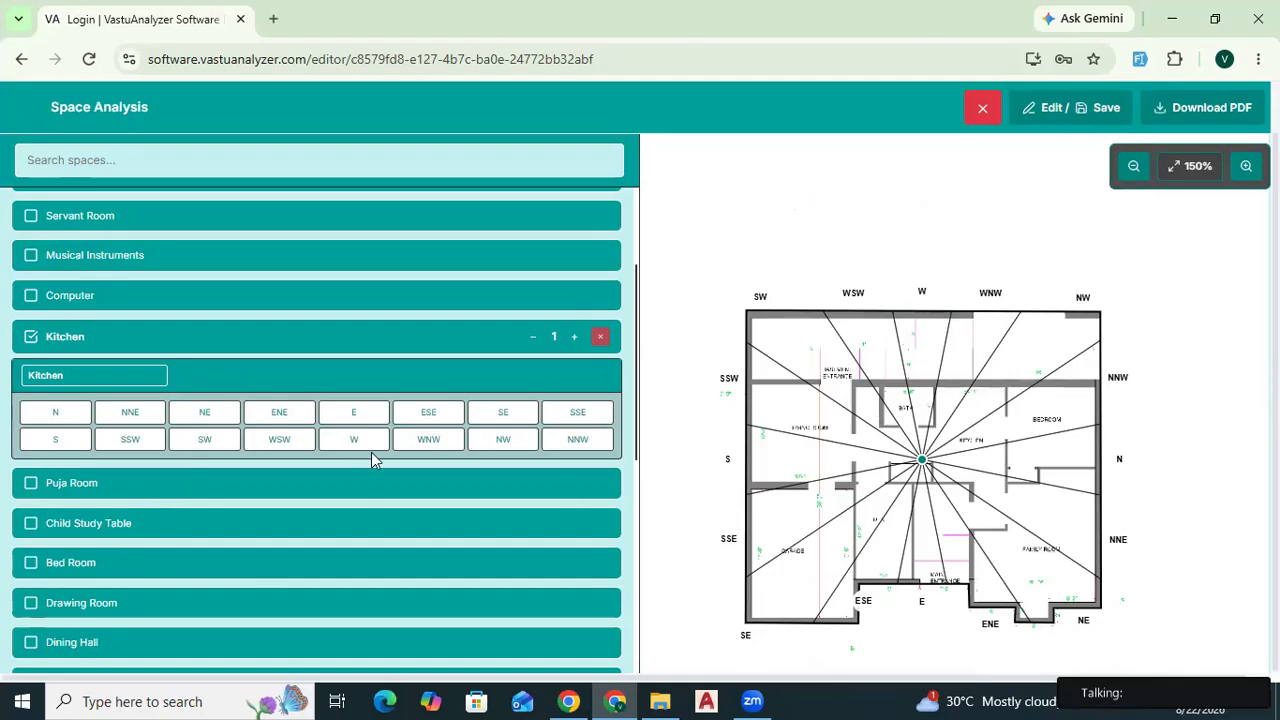
{"action": "left_click", "coordinate": [430, 442]}
{"action": "left_click", "coordinate": [510, 443]}
{"action": "left_click", "coordinate": [560, 443]}
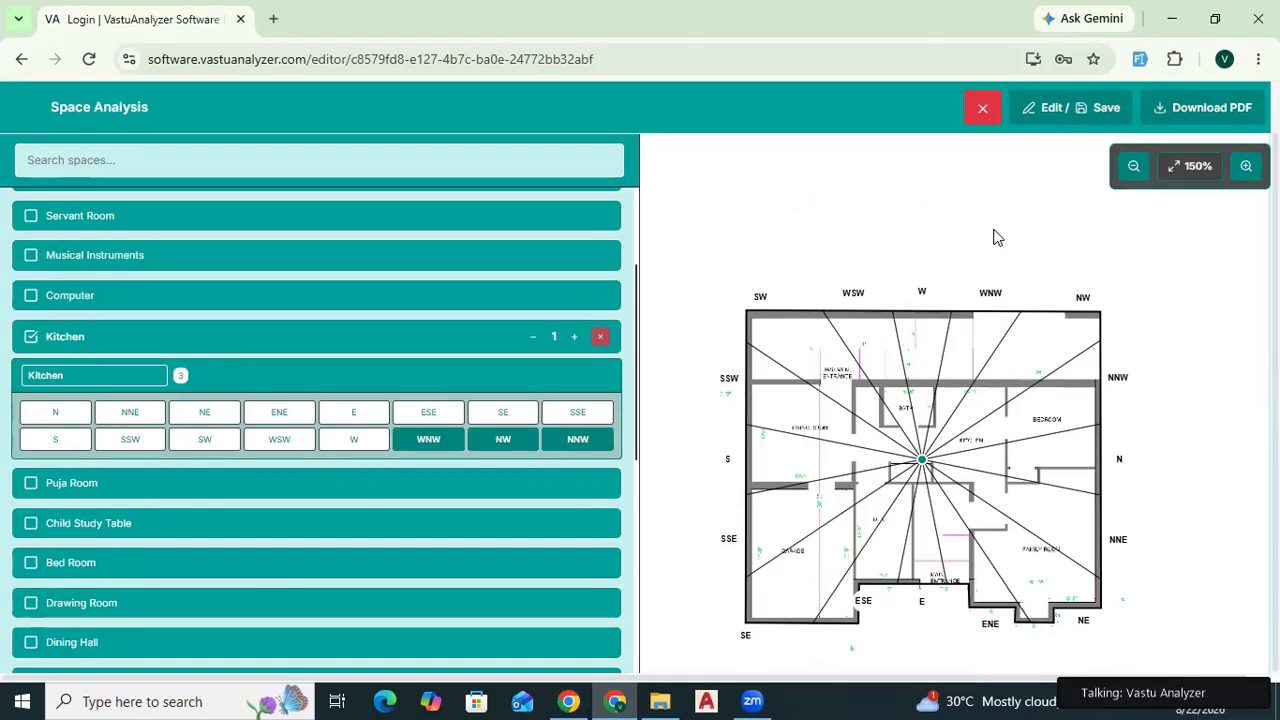
Open the space analysis report for editing and look over its Toilet and Kitchen entries.
{"action": "left_click", "coordinate": [1105, 108]}
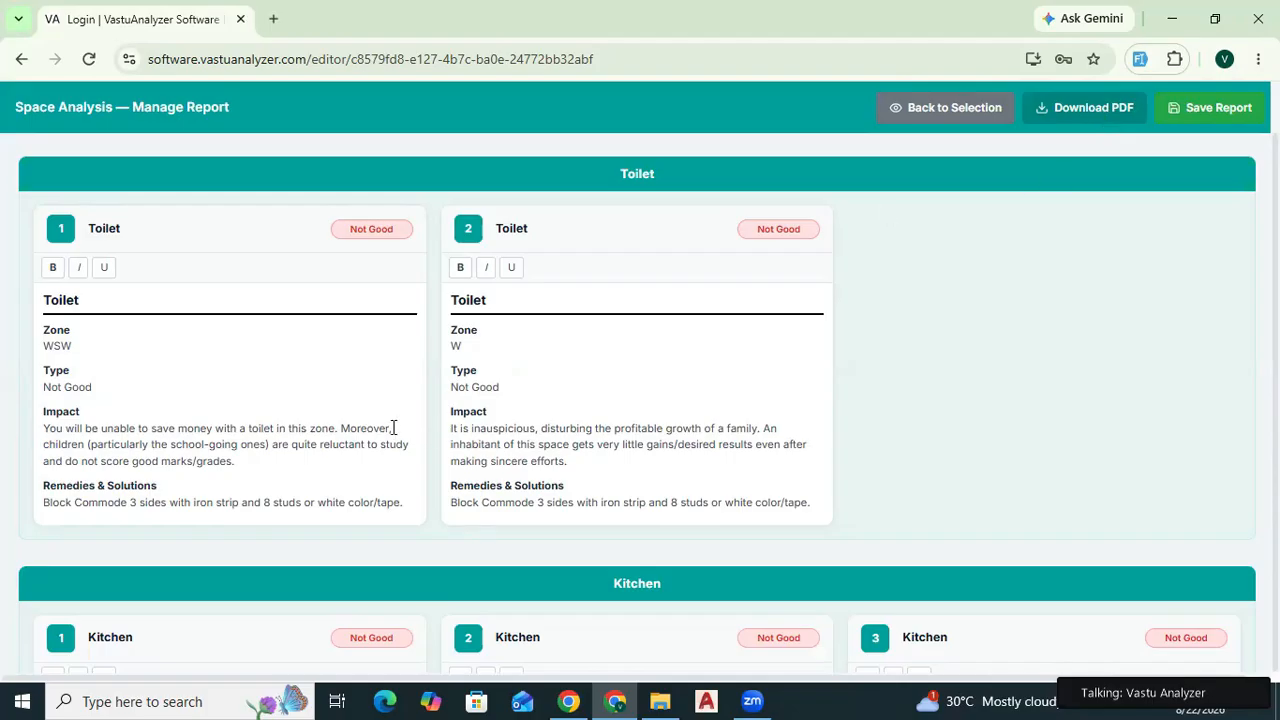
{"action": "scroll", "coordinate": [389, 444], "scroll_direction": "down", "scroll_amount": 1}
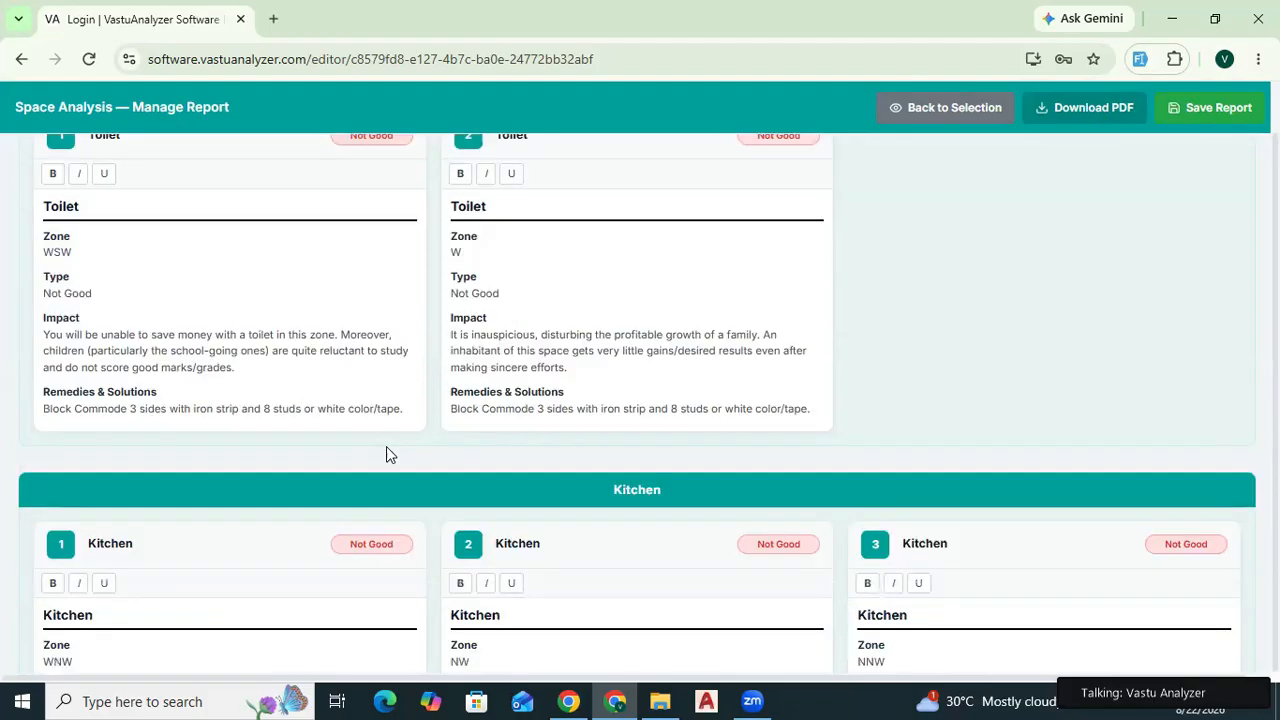
{"action": "scroll", "coordinate": [386, 450], "scroll_direction": "up", "scroll_amount": 1}
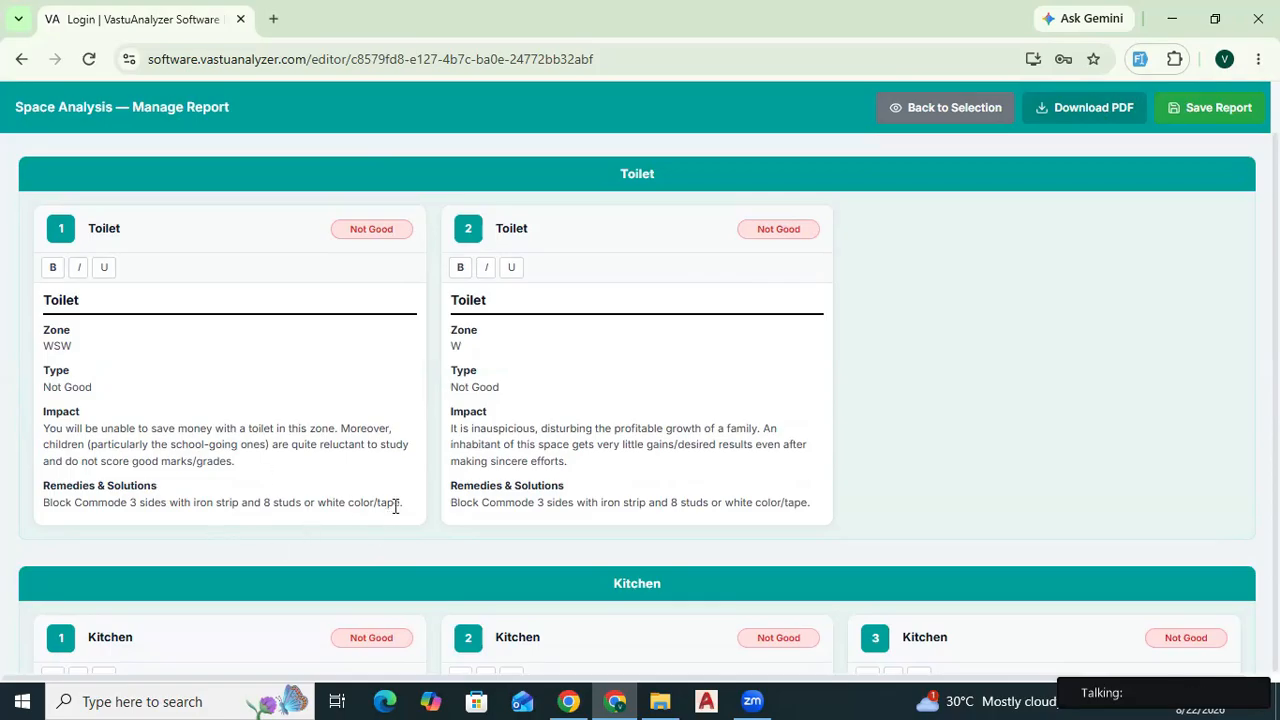
Replace the remedy text of the WSW Toilet entry with "ADD YOUR CUSTMIZE REMEDIES HERE".
{"action": "left_click_drag", "start_coordinate": [405, 503], "coordinate": [3, 523]}
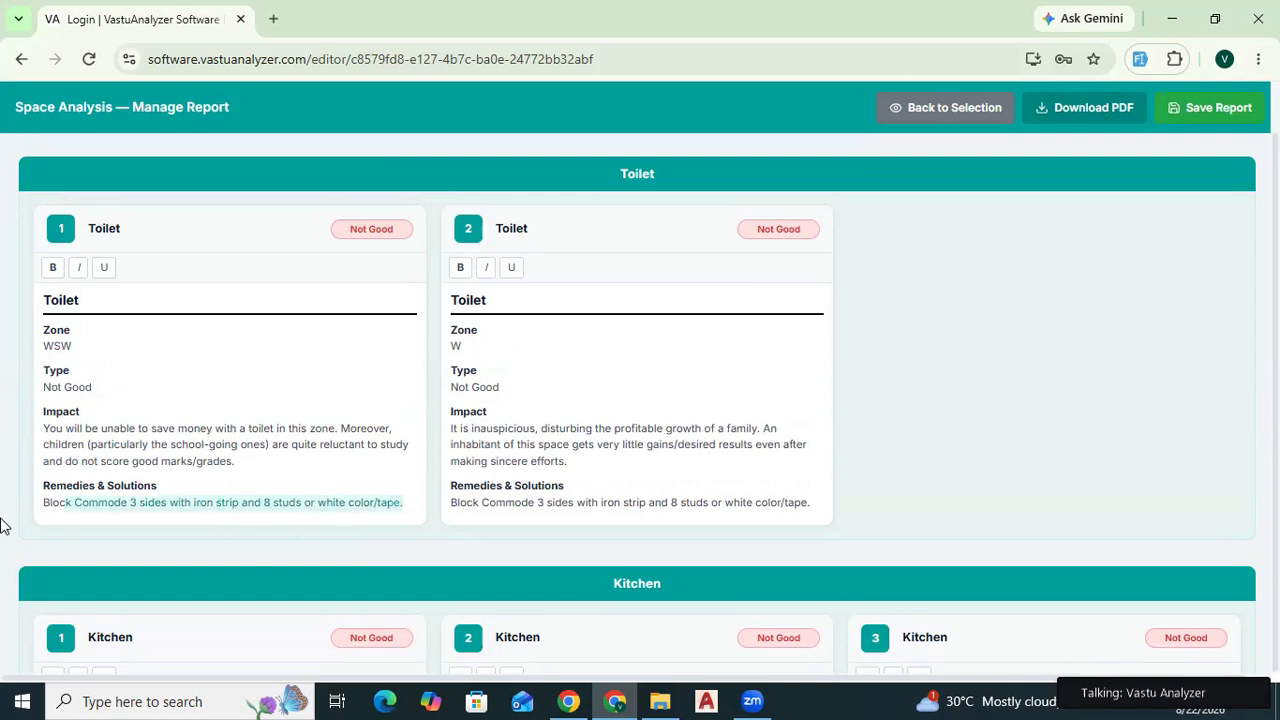
{"action": "key", "text": "BackSpace"}
{"action": "type", "text": "ADD YO"}
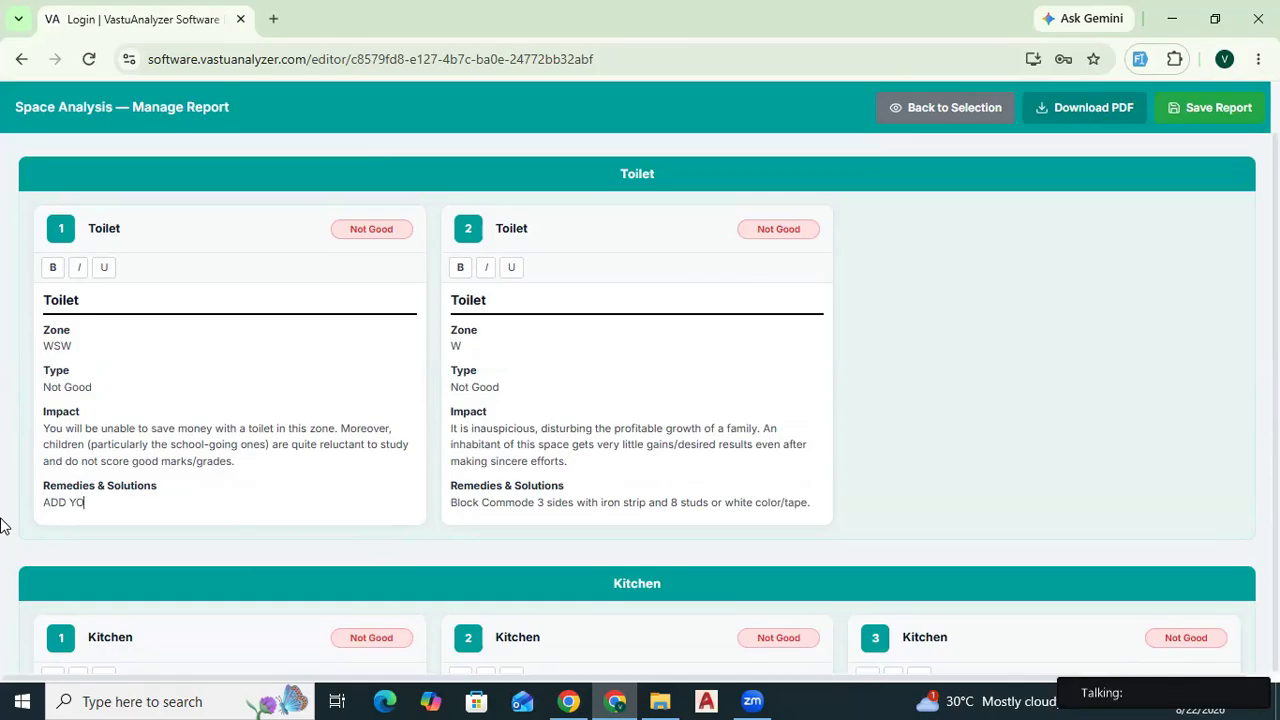
{"action": "type", "text": "UR CUSTMZE"}
{"action": "key", "text": "BackSpace"}
{"action": "key", "text": "BackSpace"}
{"action": "type", "text": "IZE REMEDIES HERE"}
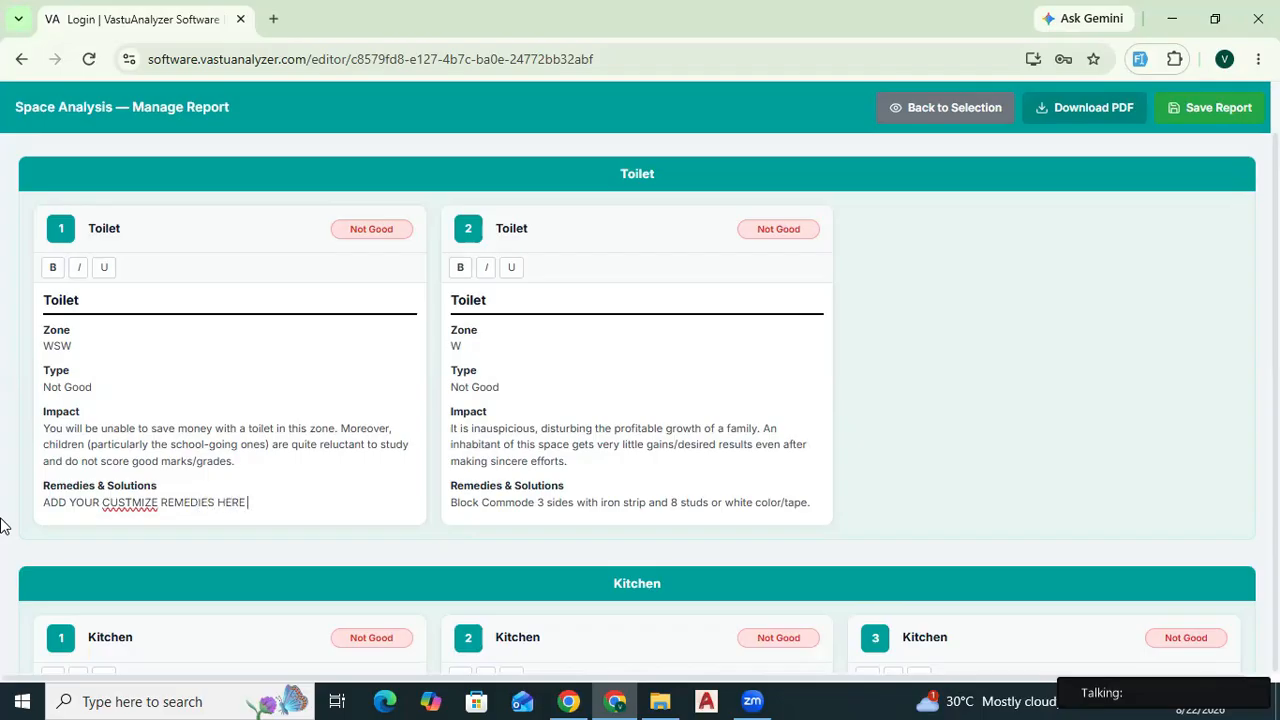
Erase the custom remedy text from the WSW Toilet entry and undo the edits made to its remedy.
{"action": "type", "text": " WITH TH"}
{"action": "type", "text": "E"}
{"action": "key", "text": "BackSpace"}
{"action": "key", "text": "BackSpace"}
{"action": "key", "text": "BackSpace"}
{"action": "key", "text": "BackSpace"}
{"action": "key", "text": "BackSpace"}
{"action": "key", "text": "BackSpace"}
{"action": "key", "text": "BackSpace"}
{"action": "key", "text": "BackSpace"}
{"action": "key", "text": "BackSpace"}
{"action": "key", "text": "BackSpace"}
{"action": "key", "text": "BackSpace"}
{"action": "key", "text": "BackSpace"}
{"action": "key", "text": "BackSpace"}
{"action": "key", "text": "BackSpace"}
{"action": "key", "text": "BackSpace"}
{"action": "key", "text": "BackSpace"}
{"action": "key", "text": "BackSpace"}
{"action": "key", "text": "BackSpace"}
{"action": "key", "text": "BackSpace"}
{"action": "key", "text": "BackSpace"}
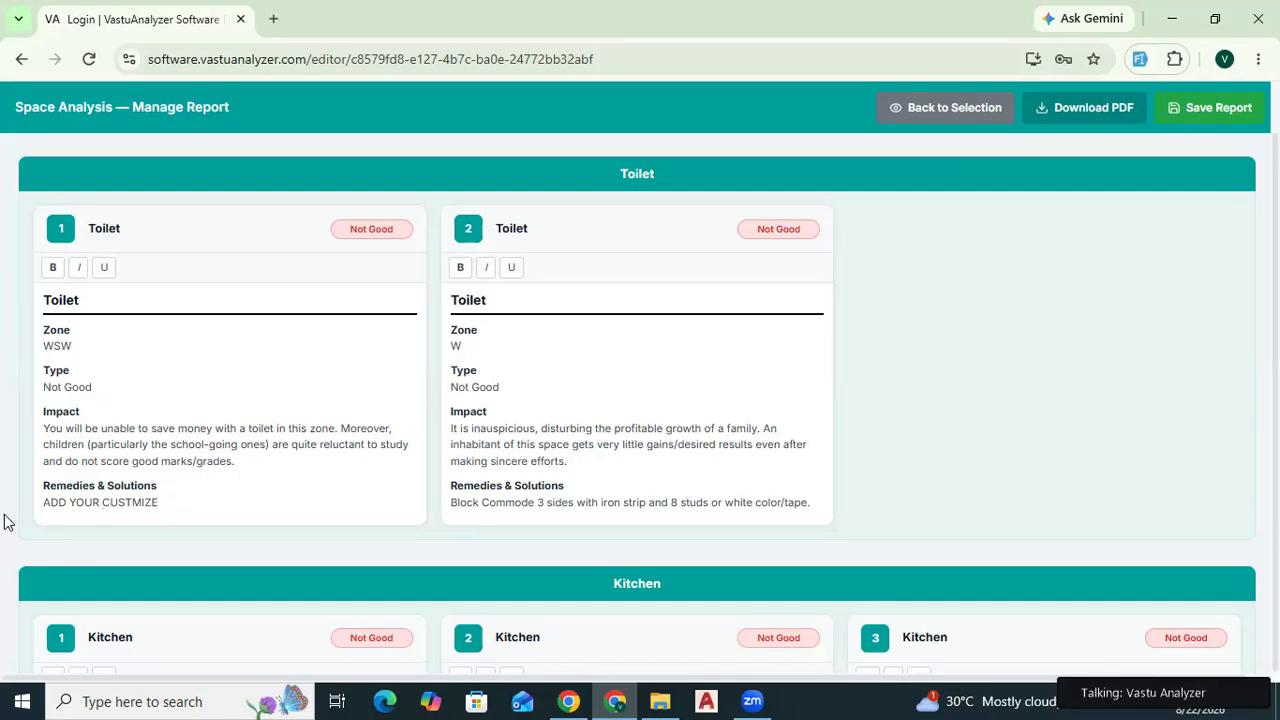
{"action": "key", "text": "BackSpace"}
{"action": "key", "text": "BackSpace"}
{"action": "key", "text": "BackSpace"}
{"action": "key", "text": "BackSpace"}
{"action": "key", "text": "BackSpace"}
{"action": "key", "text": "BackSpace"}
{"action": "key", "text": "BackSpace"}
{"action": "key", "text": "BackSpace"}
{"action": "key", "text": "BackSpace"}
{"action": "key", "text": "BackSpace"}
{"action": "key", "text": "BackSpace"}
{"action": "key", "text": "BackSpace"}
{"action": "key", "text": "BackSpace"}
{"action": "key", "text": "BackSpace"}
{"action": "key", "text": "BackSpace"}
{"action": "key", "text": "BackSpace"}
{"action": "key", "text": "ctrl+z"}
{"action": "key", "text": "ctrl+z"}
{"action": "key", "text": "ctrl+z"}
{"action": "key", "text": "ctrl+z"}
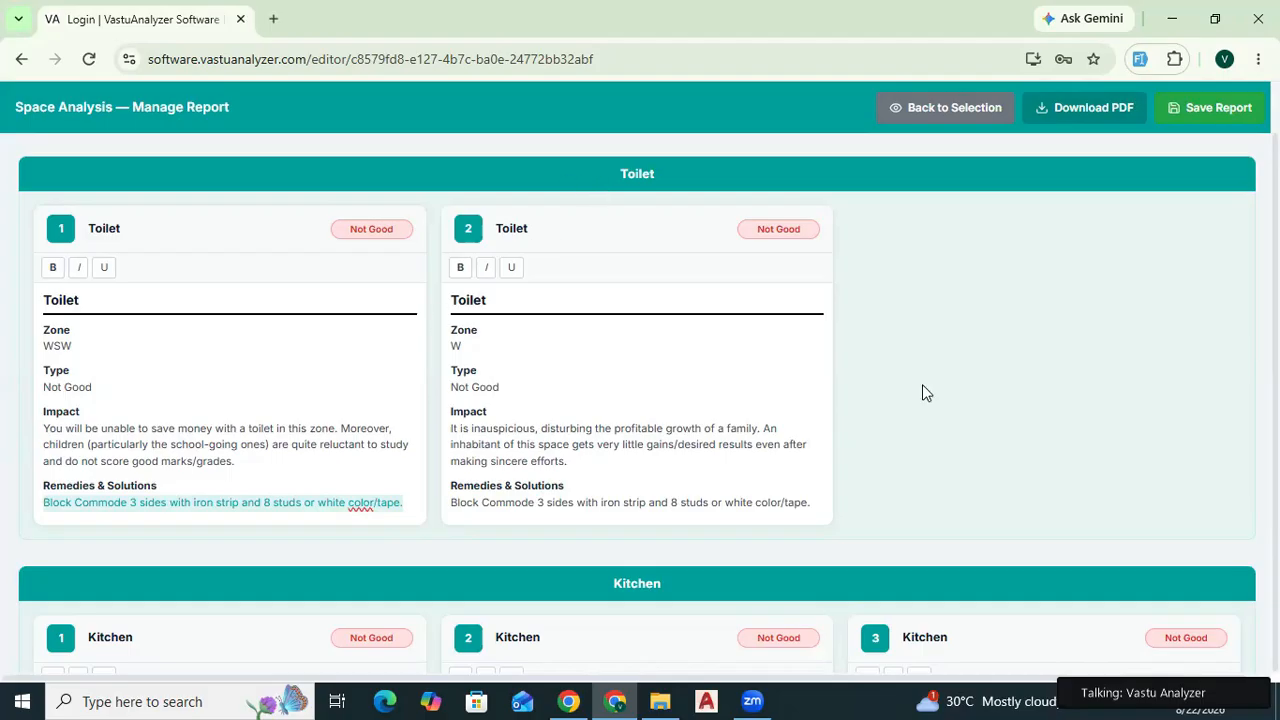
Save the space analysis report with the Toilet and Kitchen entries.
{"action": "left_click", "coordinate": [1220, 112]}
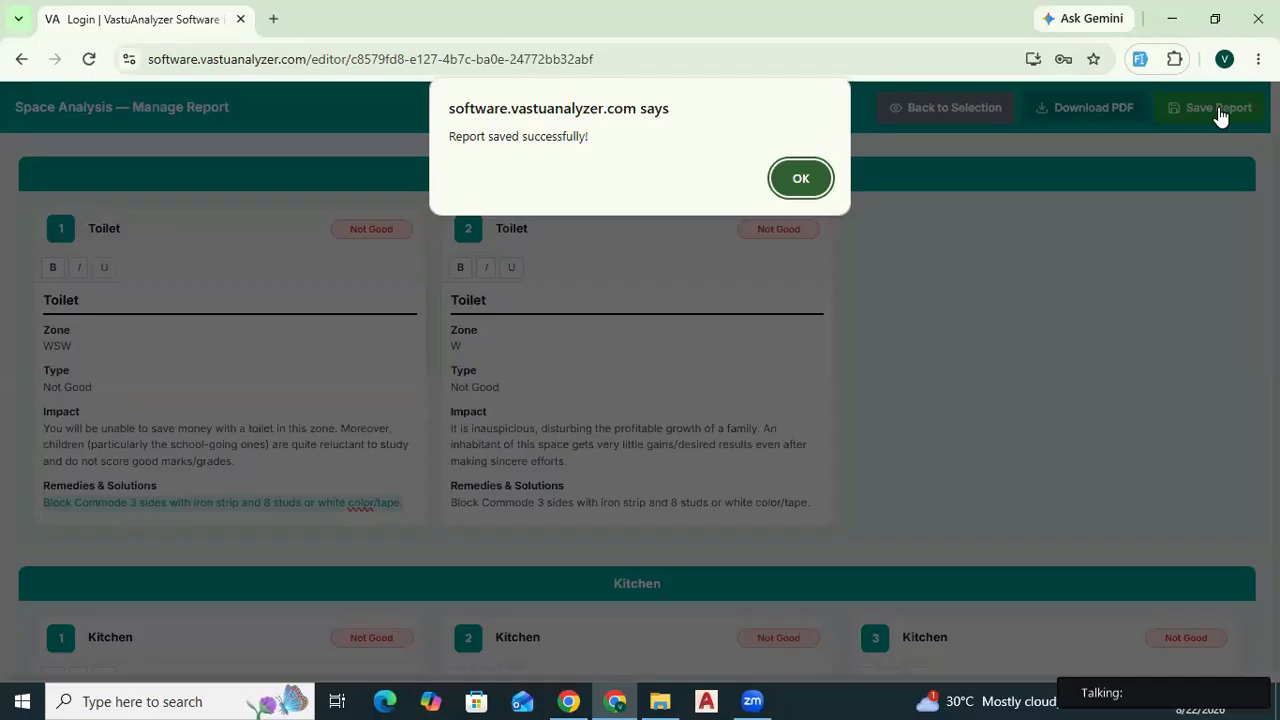
Open the entrance analysis and assign the E3 and E4 zones to Entrance 1.
{"action": "left_click", "coordinate": [803, 178]}
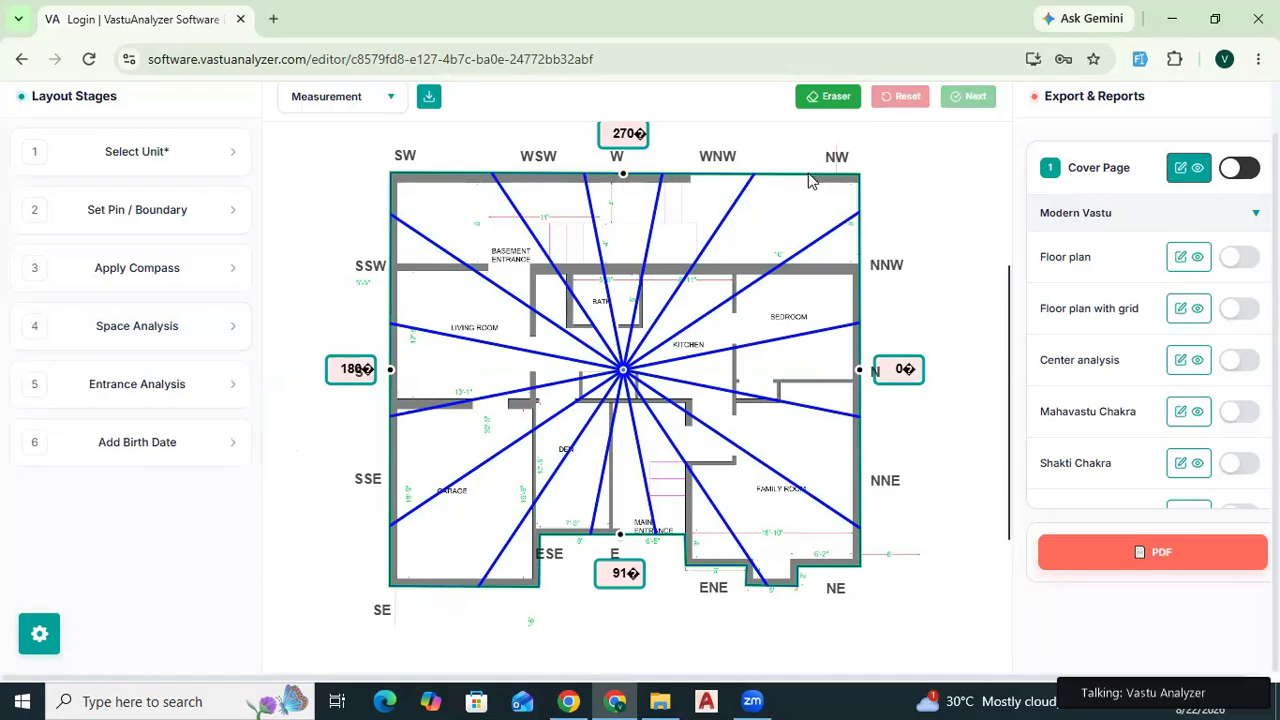
{"action": "left_click", "coordinate": [122, 392]}
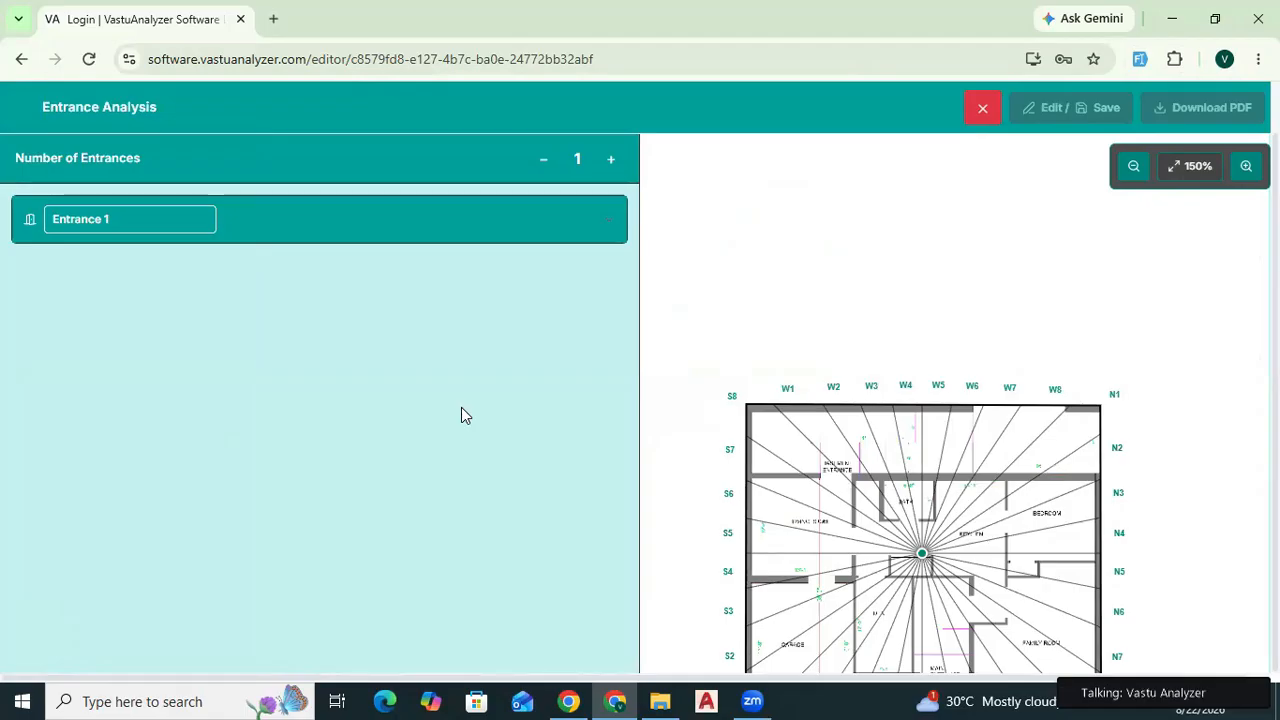
{"action": "scroll", "coordinate": [889, 391], "scroll_direction": "down", "scroll_amount": 2}
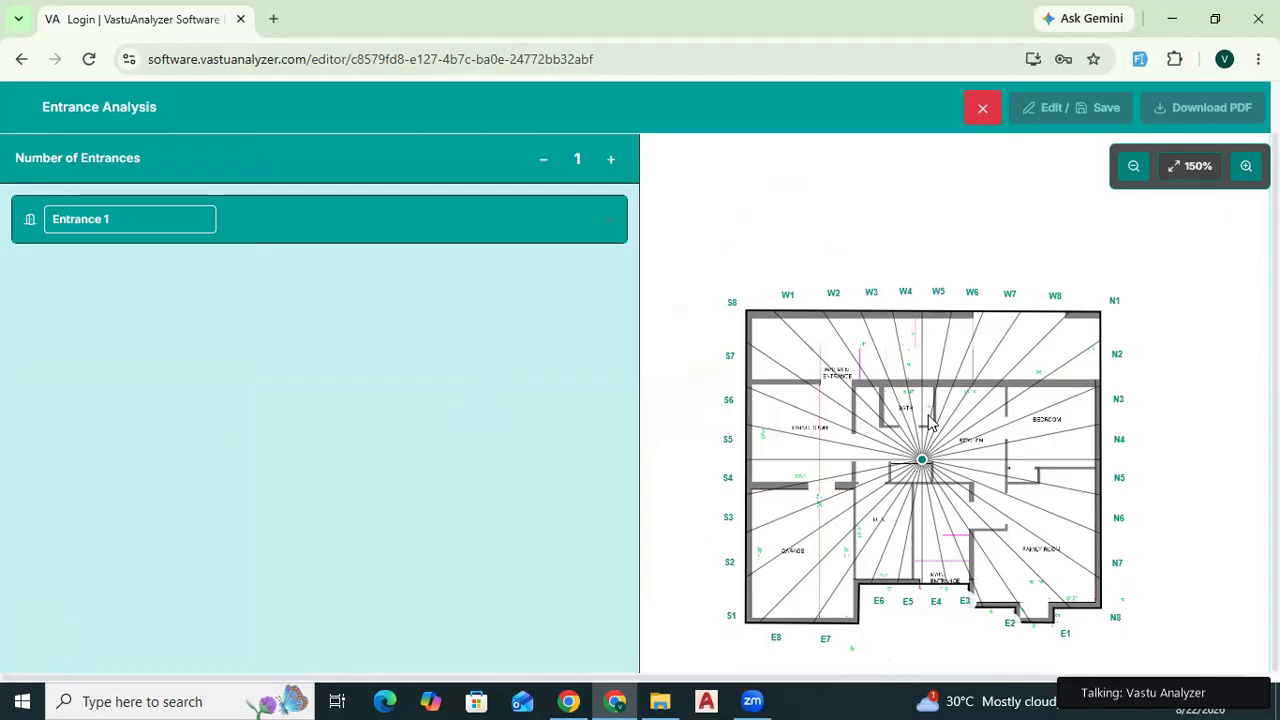
{"action": "scroll", "coordinate": [1043, 406], "scroll_direction": "down", "scroll_amount": 1}
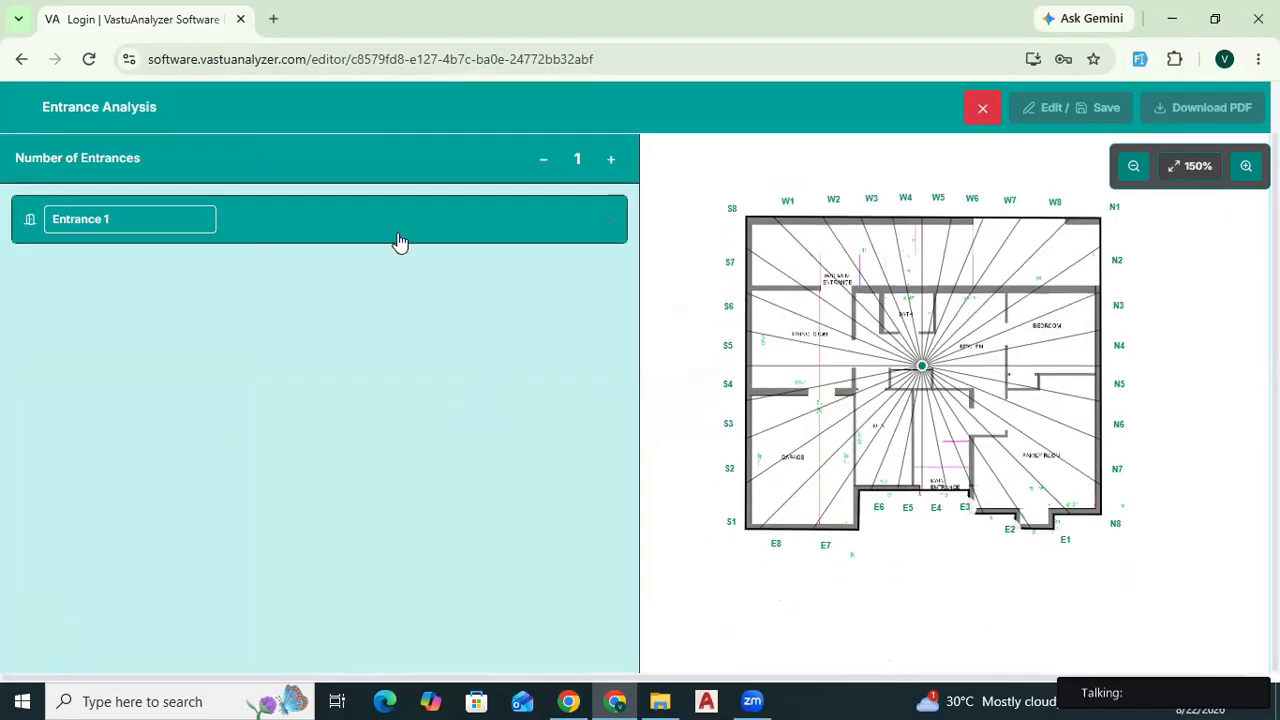
{"action": "left_click", "coordinate": [398, 242]}
{"action": "left_click", "coordinate": [492, 273]}
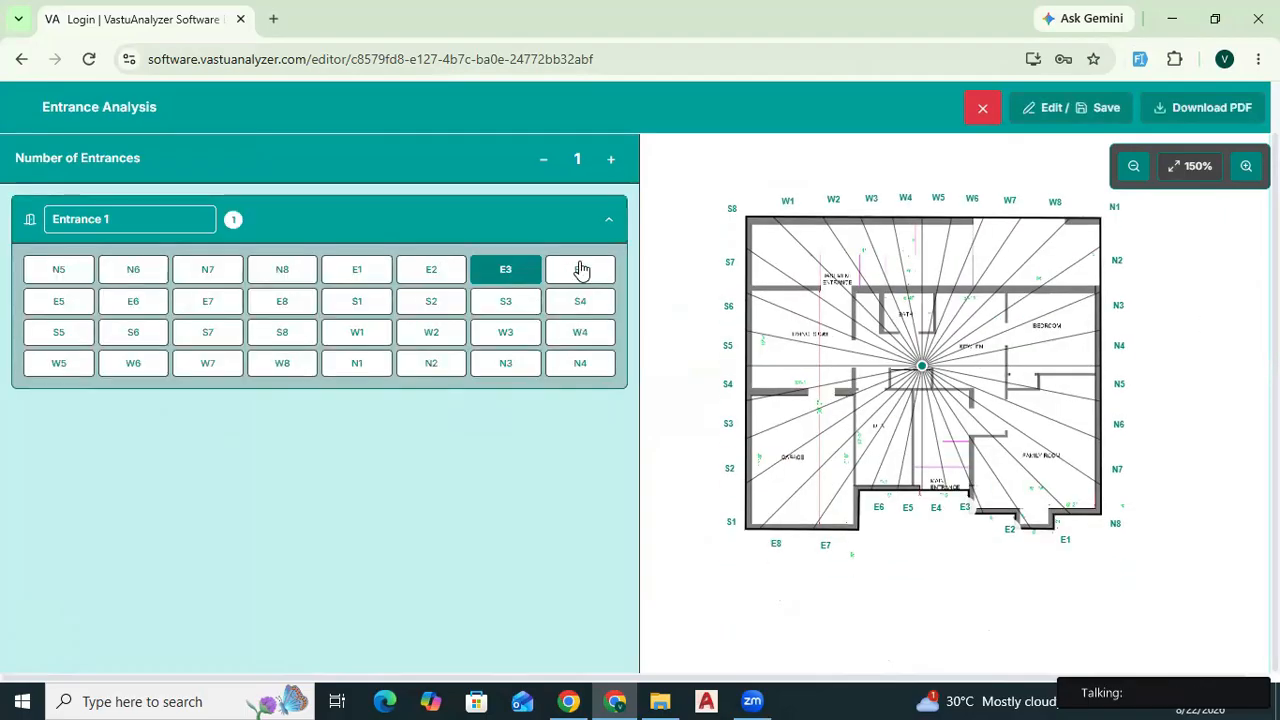
{"action": "left_click", "coordinate": [581, 270]}
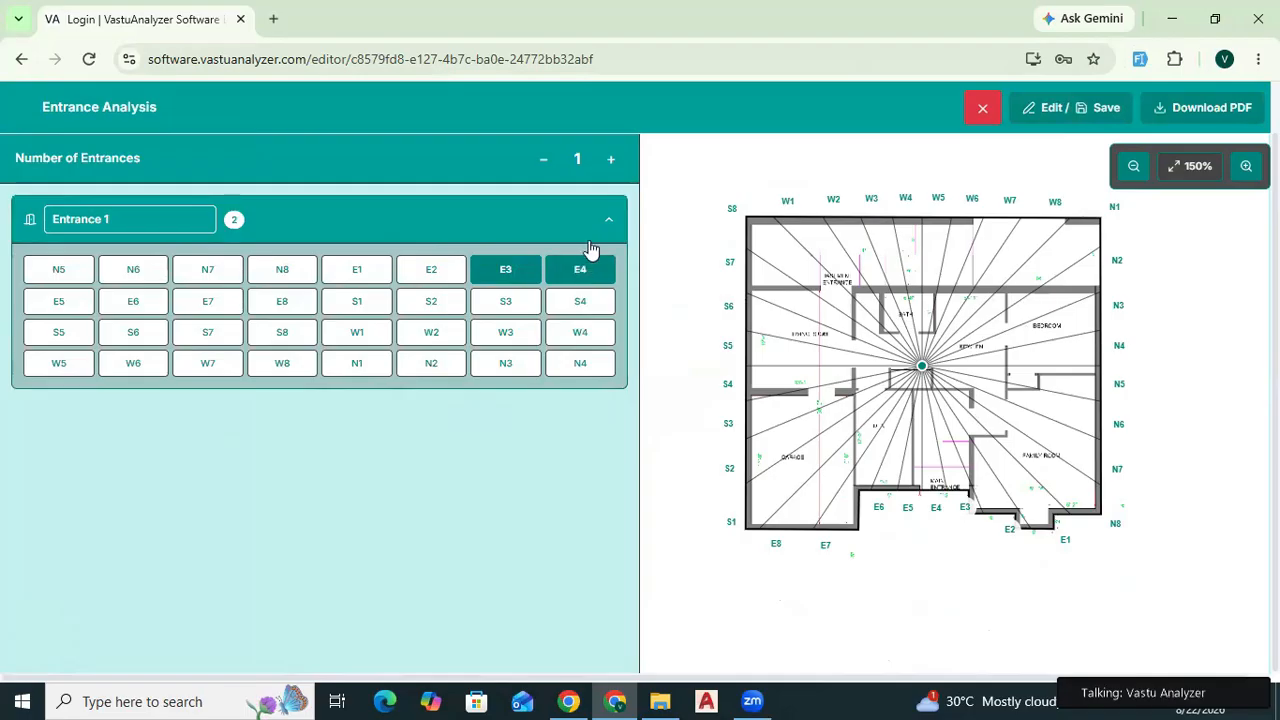
Generate the editable entrance analysis report for Entrance 1, save it and close it.
{"action": "left_click", "coordinate": [1106, 110]}
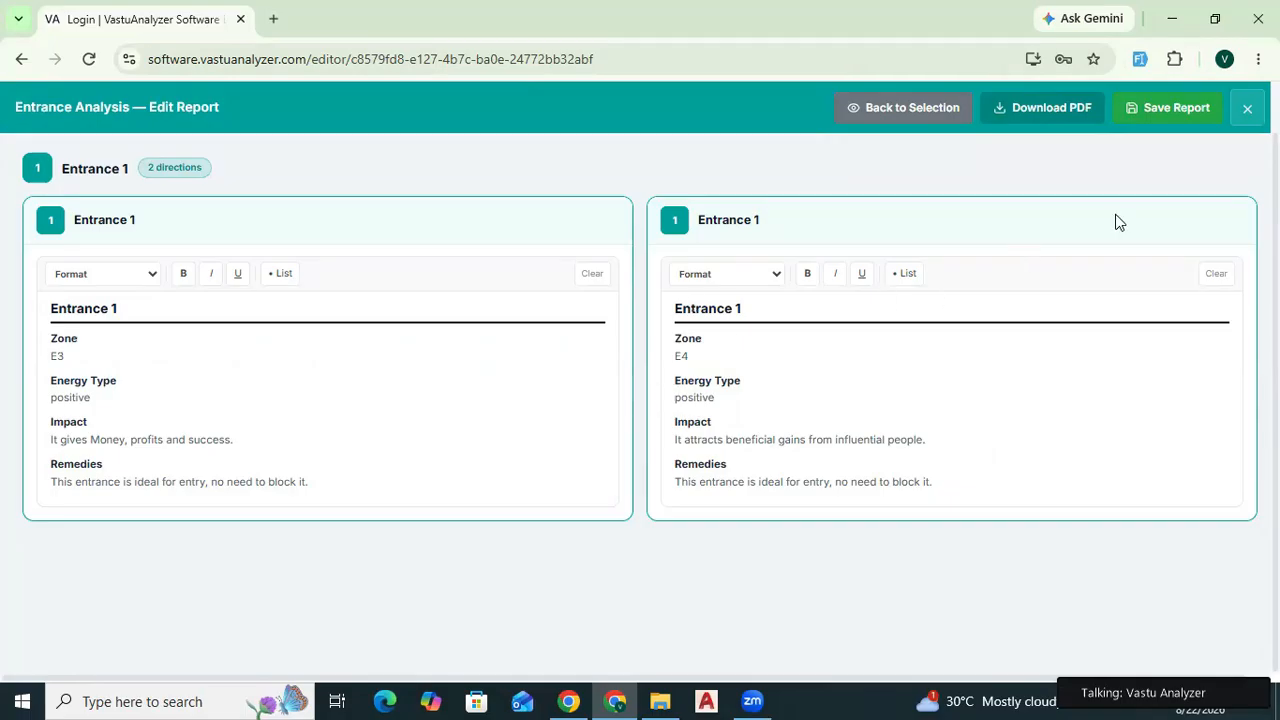
{"action": "left_click", "coordinate": [1170, 122]}
{"action": "left_click", "coordinate": [1246, 110]}
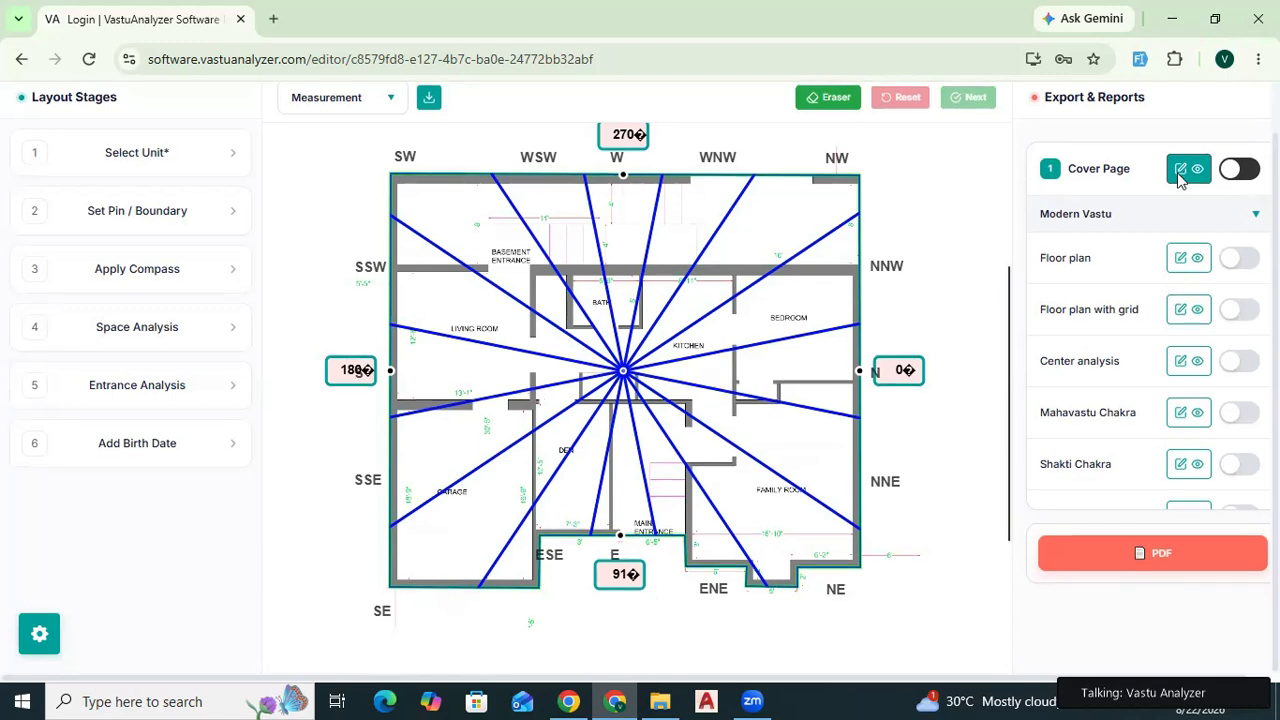
Save the project changes under the name REPORT.
{"action": "scroll", "coordinate": [1180, 178], "scroll_direction": "up", "scroll_amount": 1}
{"action": "left_click", "coordinate": [1245, 105]}
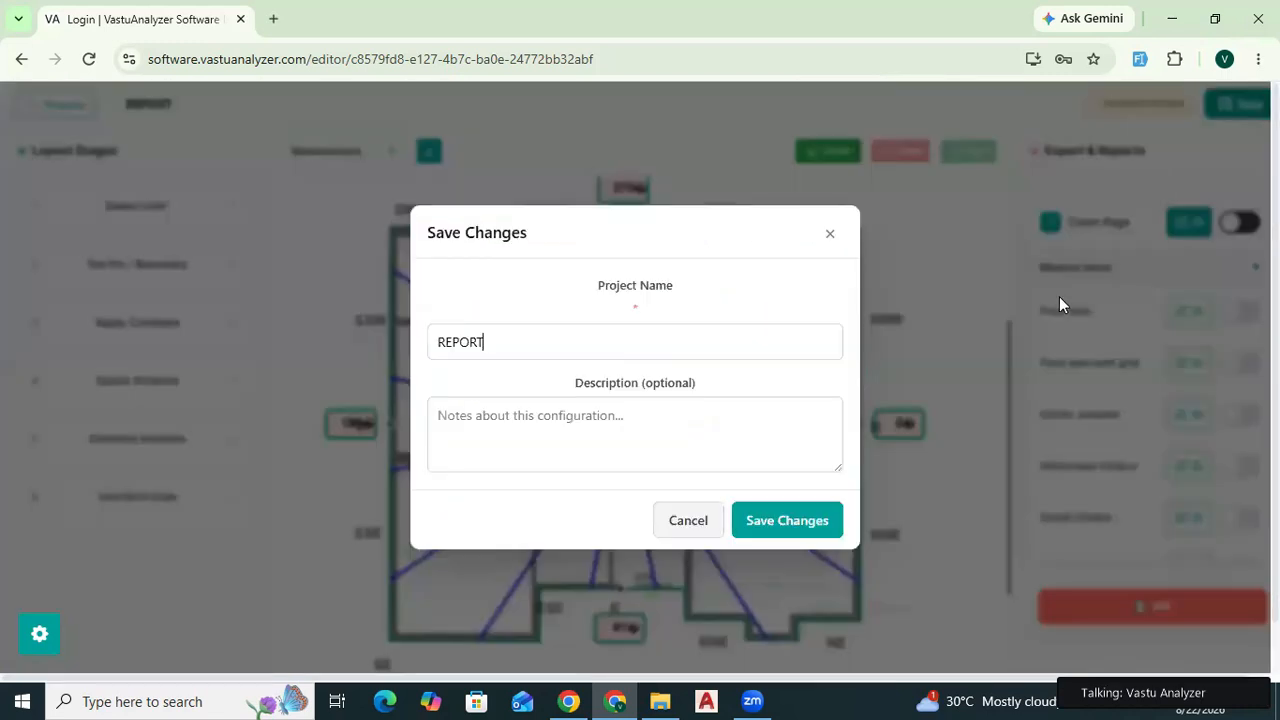
{"action": "left_click", "coordinate": [806, 525]}
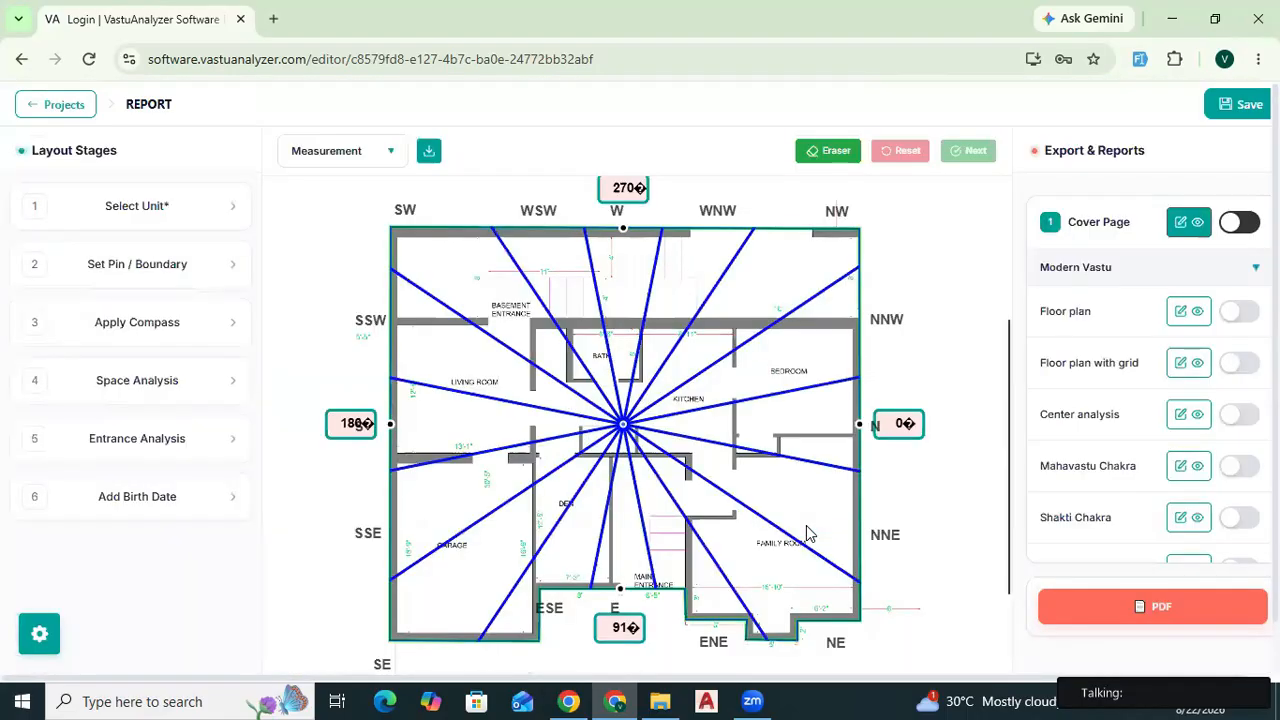
Look over the cover page's client and consultant information and save it as a report layer.
{"action": "left_click", "coordinate": [1190, 222]}
{"action": "scroll", "coordinate": [737, 460], "scroll_direction": "down", "scroll_amount": 2}
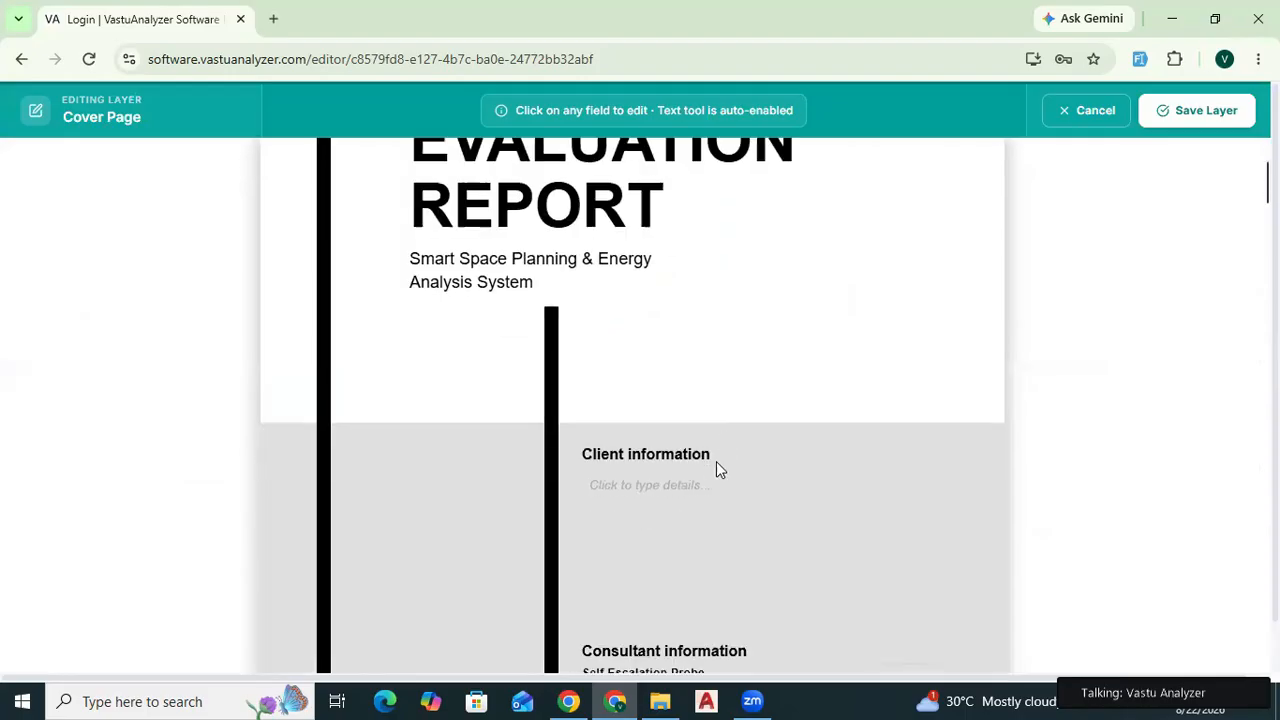
{"action": "scroll", "coordinate": [716, 461], "scroll_direction": "down", "scroll_amount": 2}
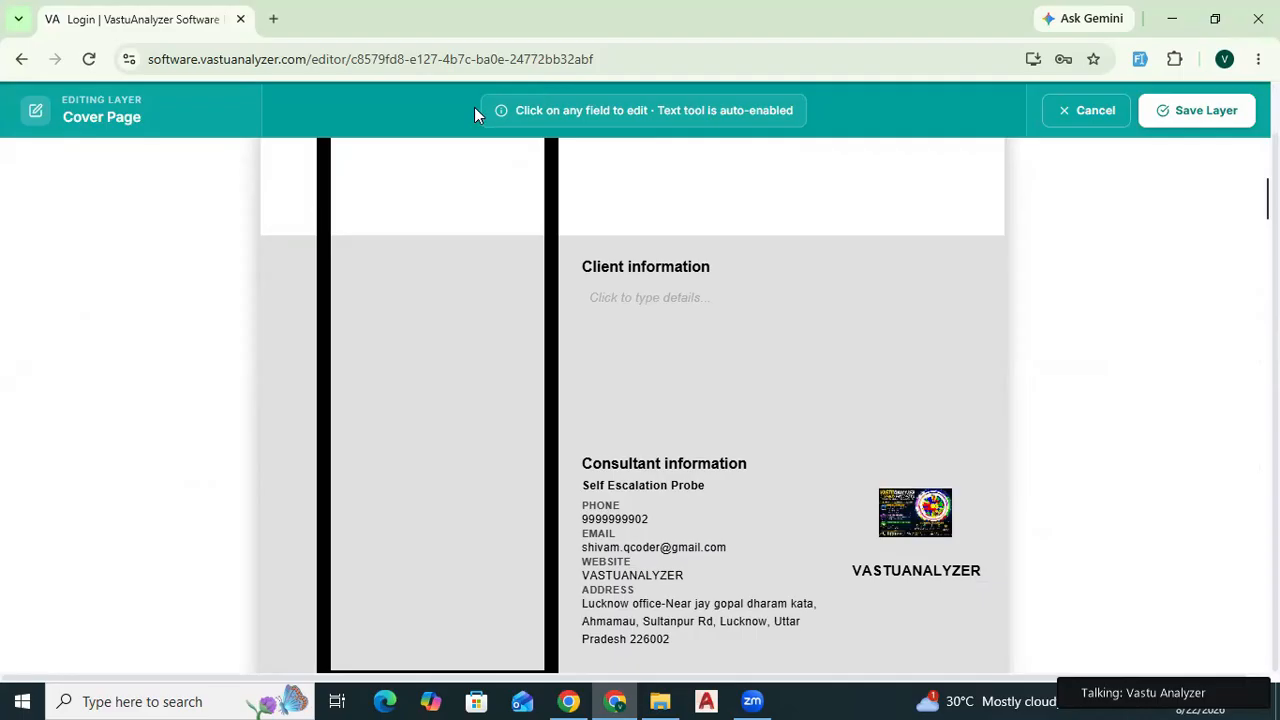
{"action": "scroll", "coordinate": [491, 176], "scroll_direction": "down", "scroll_amount": 2}
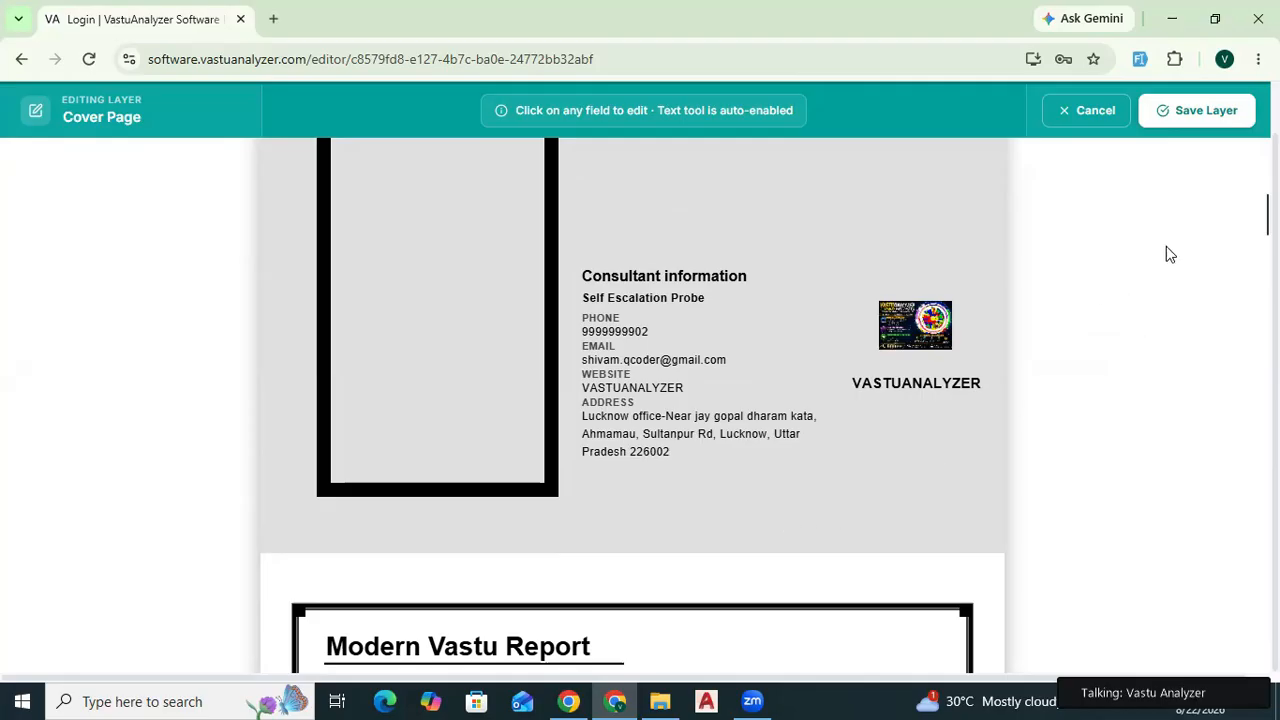
{"action": "left_click", "coordinate": [1189, 118]}
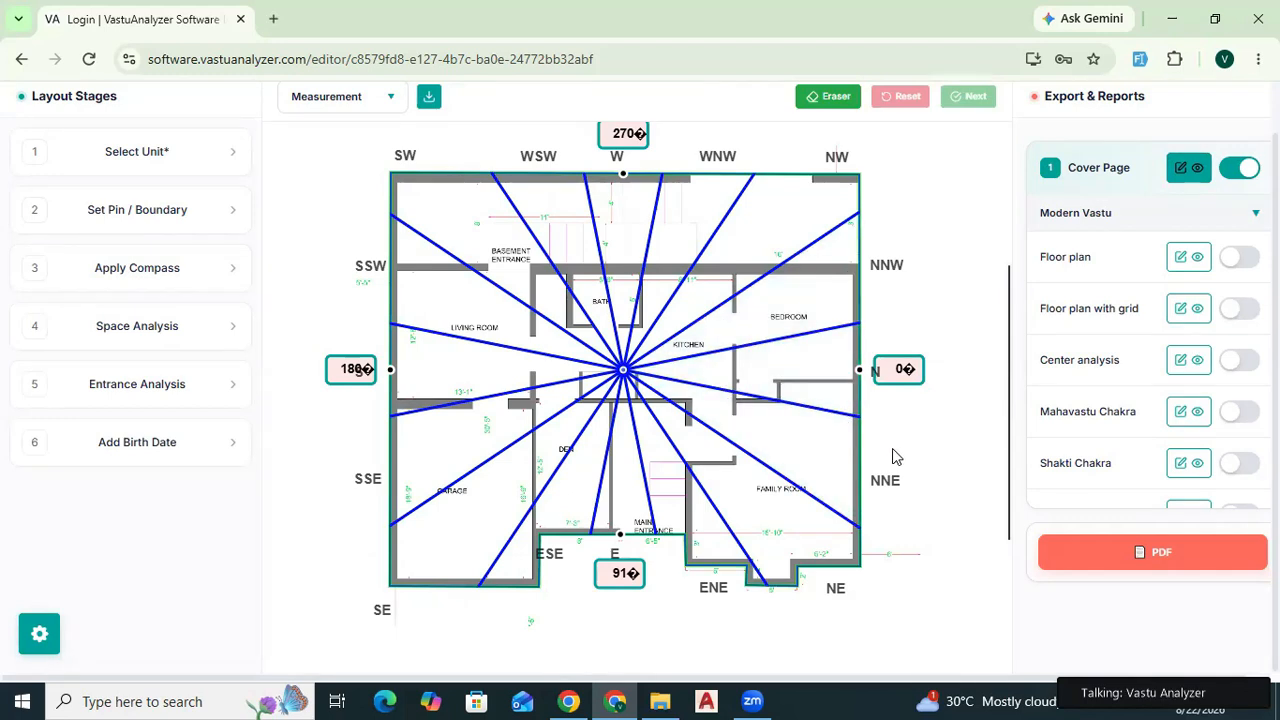
Look over the Floor plan layer and its line colour options, and save the layer for the report.
{"action": "left_click", "coordinate": [1190, 258]}
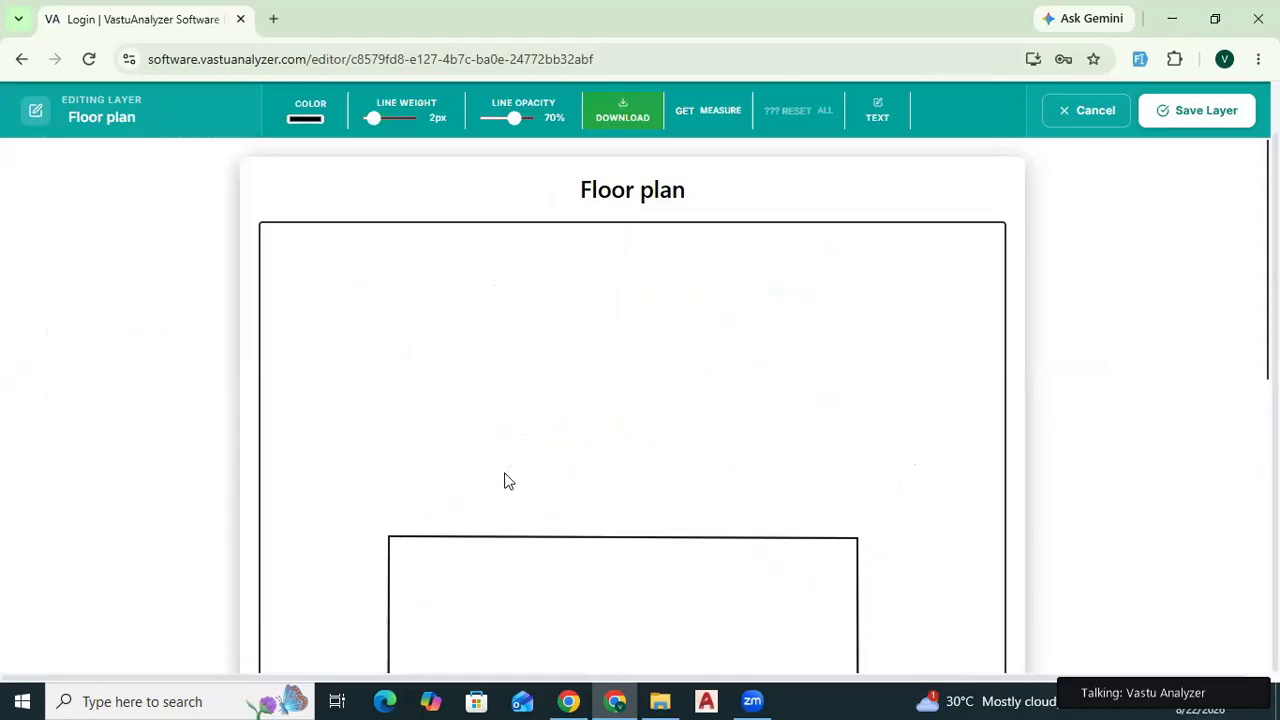
{"action": "scroll", "coordinate": [506, 473], "scroll_direction": "down", "scroll_amount": 2}
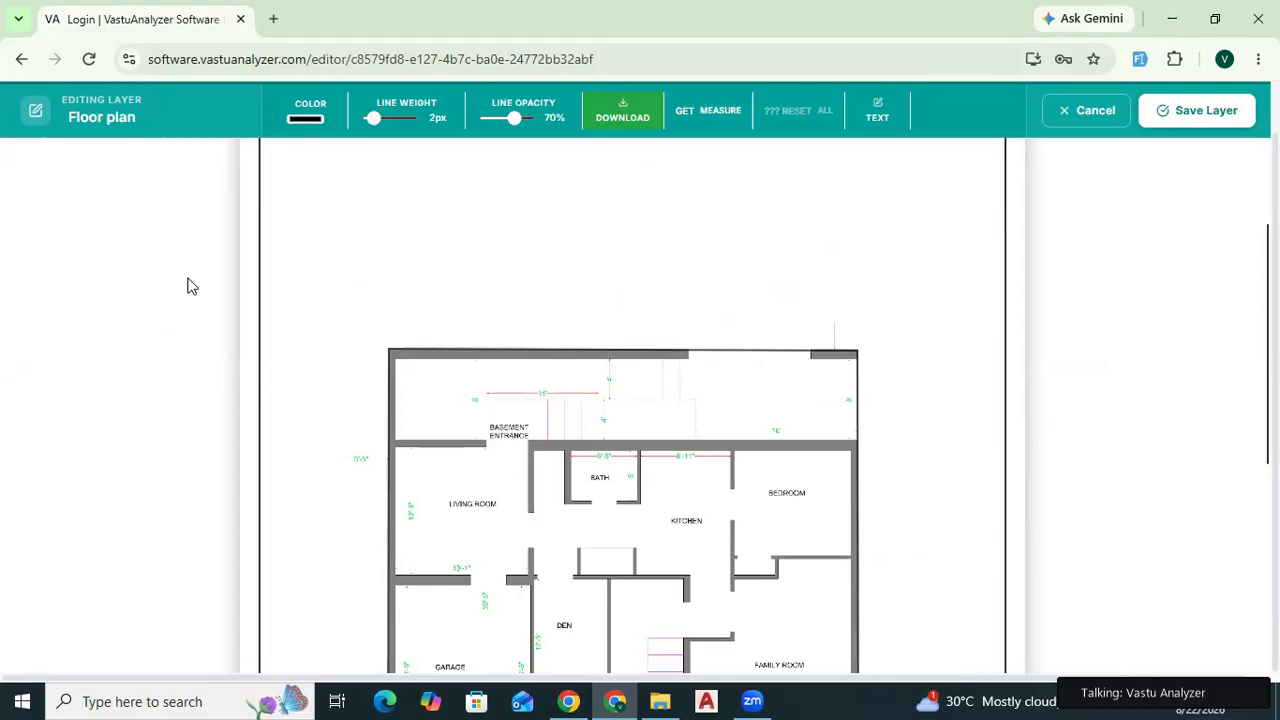
{"action": "left_click", "coordinate": [306, 119]}
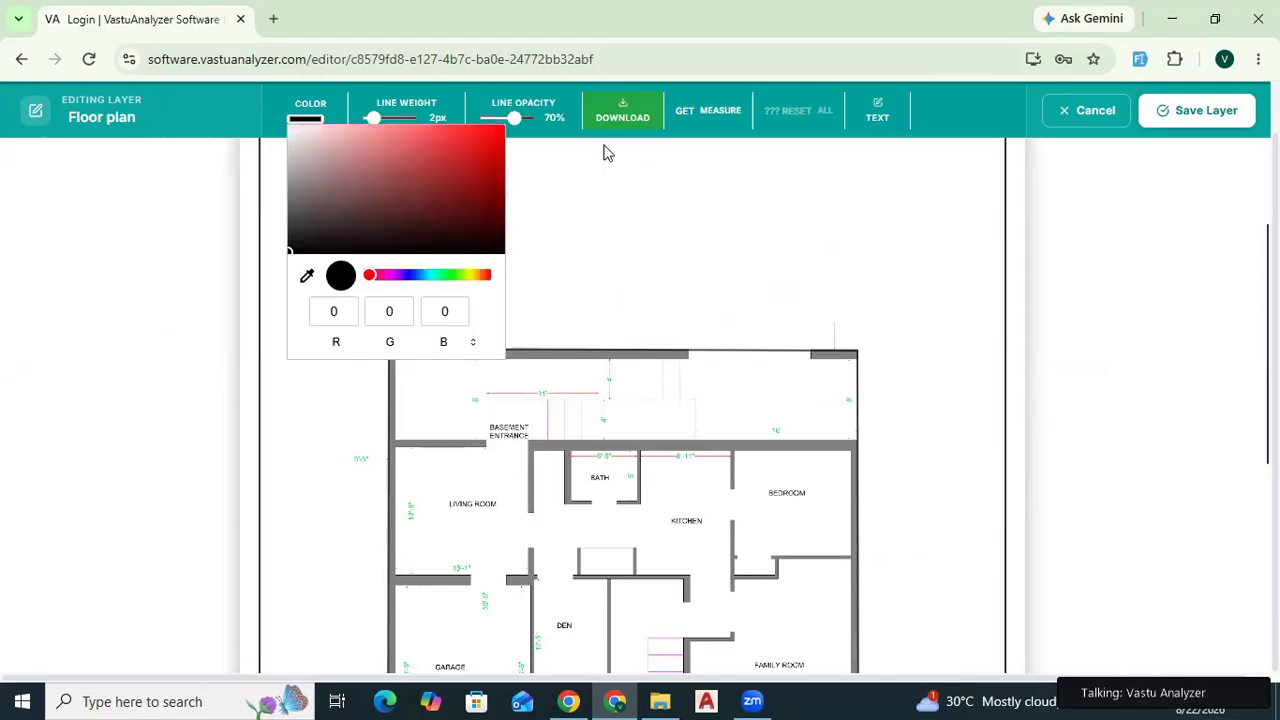
{"action": "left_click", "coordinate": [537, 178]}
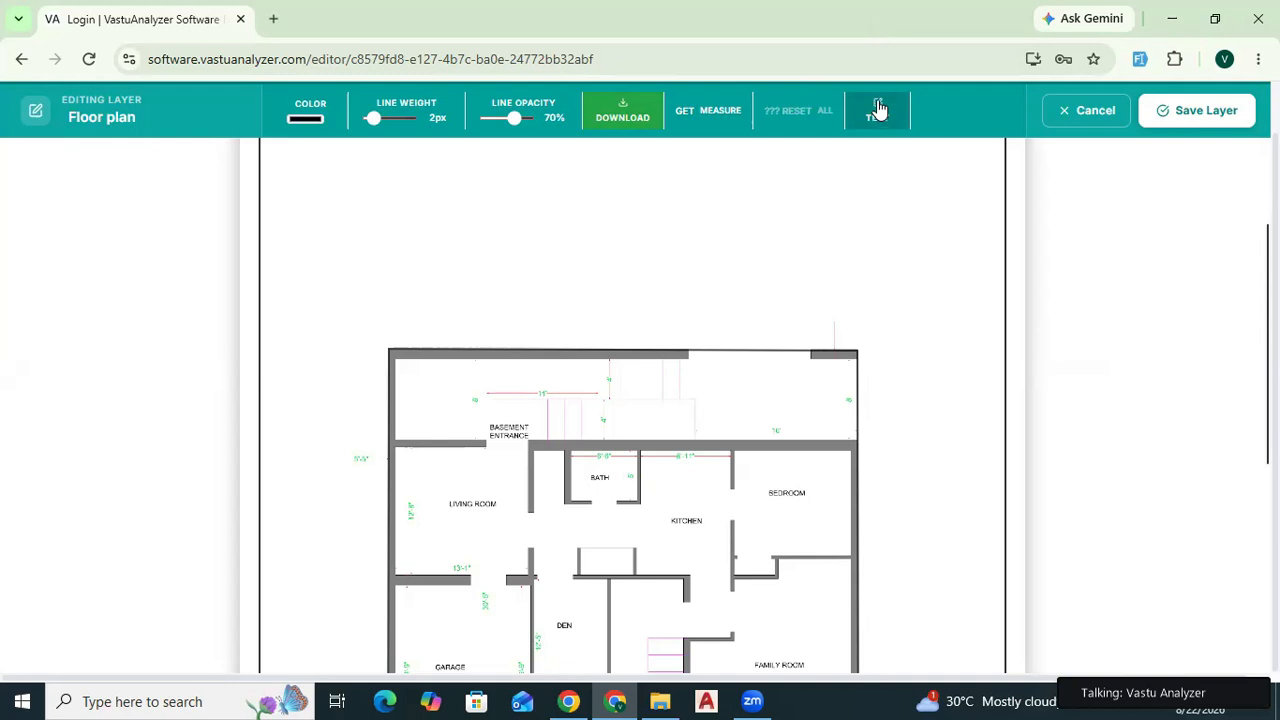
{"action": "left_click", "coordinate": [1206, 118]}
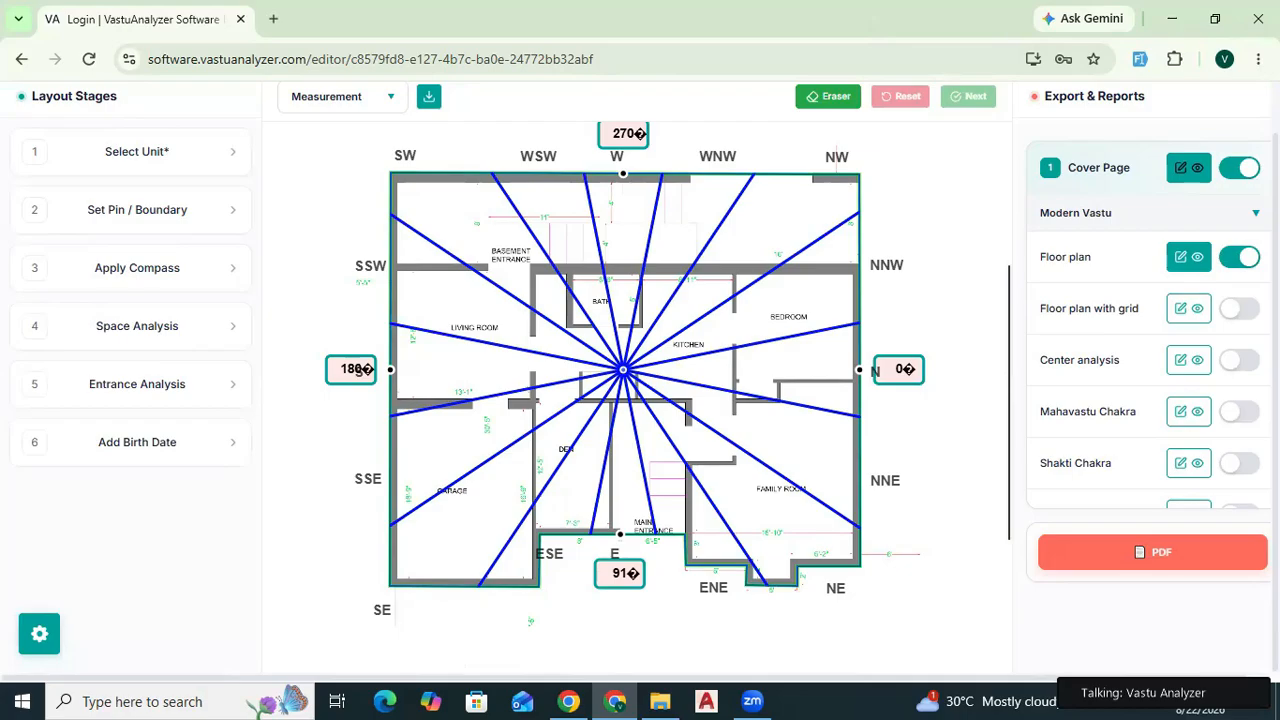
Save the Floor plan with grid and Center analysis layers for the report.
{"action": "left_click", "coordinate": [1192, 308]}
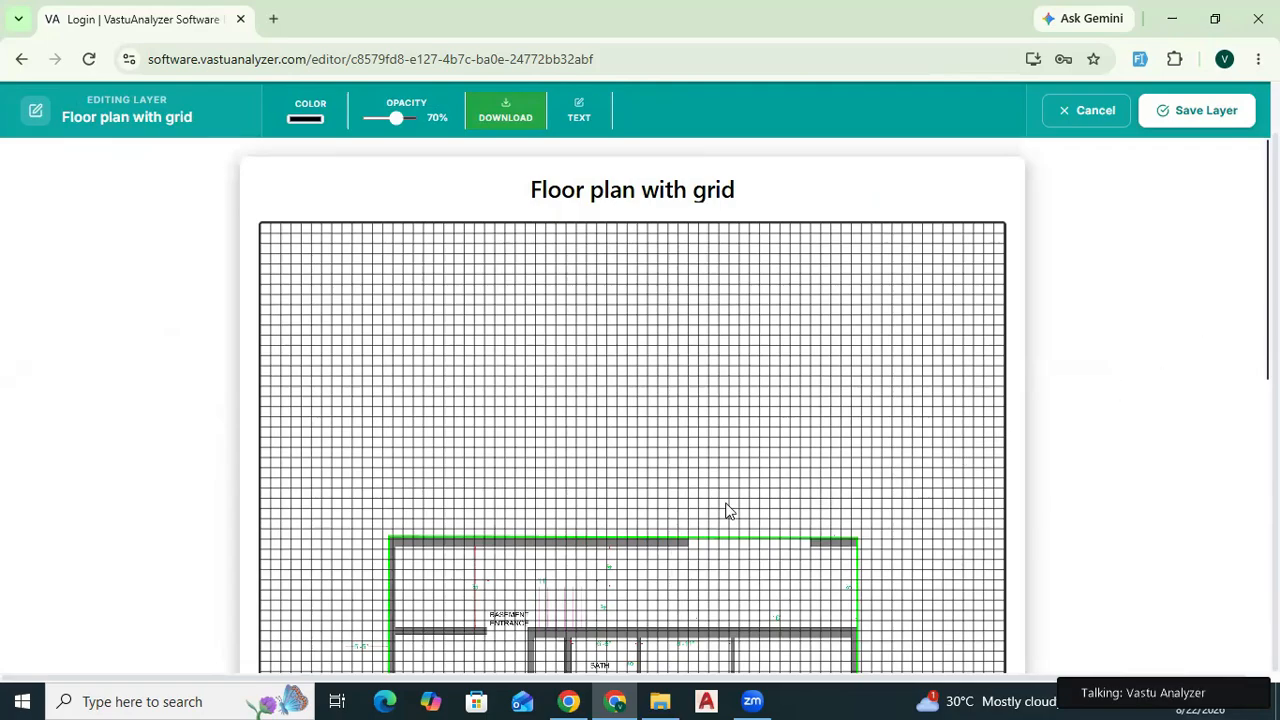
{"action": "left_click", "coordinate": [1190, 110]}
{"action": "left_click", "coordinate": [1190, 367]}
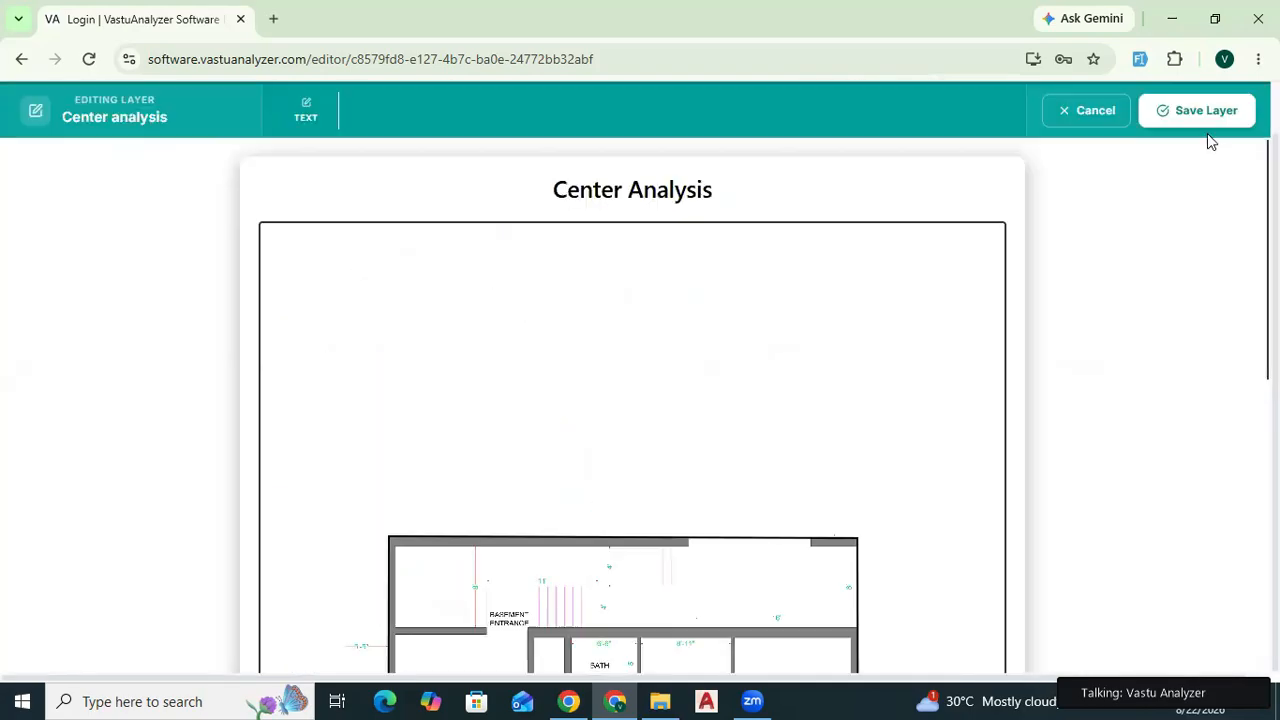
{"action": "left_click", "coordinate": [1210, 111]}
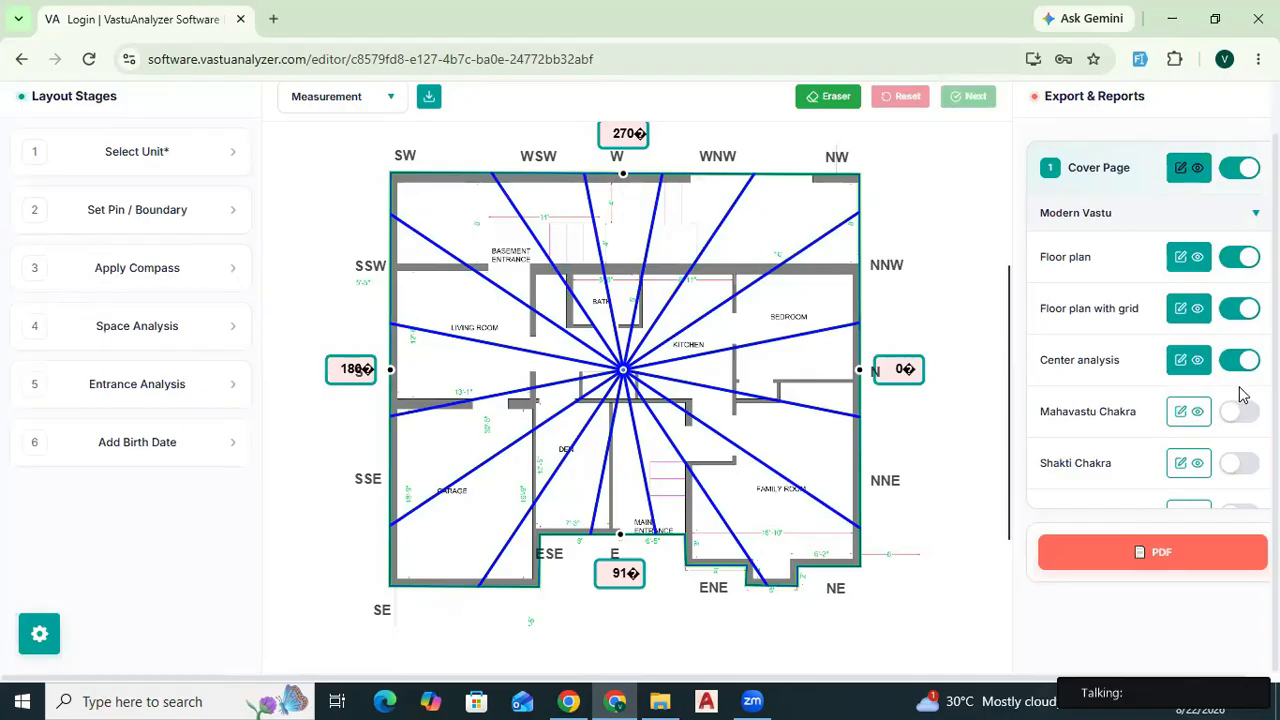
Save the Mahavastu Chakra layer with its chakra enlarged beyond the floor plan's outline and aligned to the plan's center.
{"action": "left_click", "coordinate": [1183, 411]}
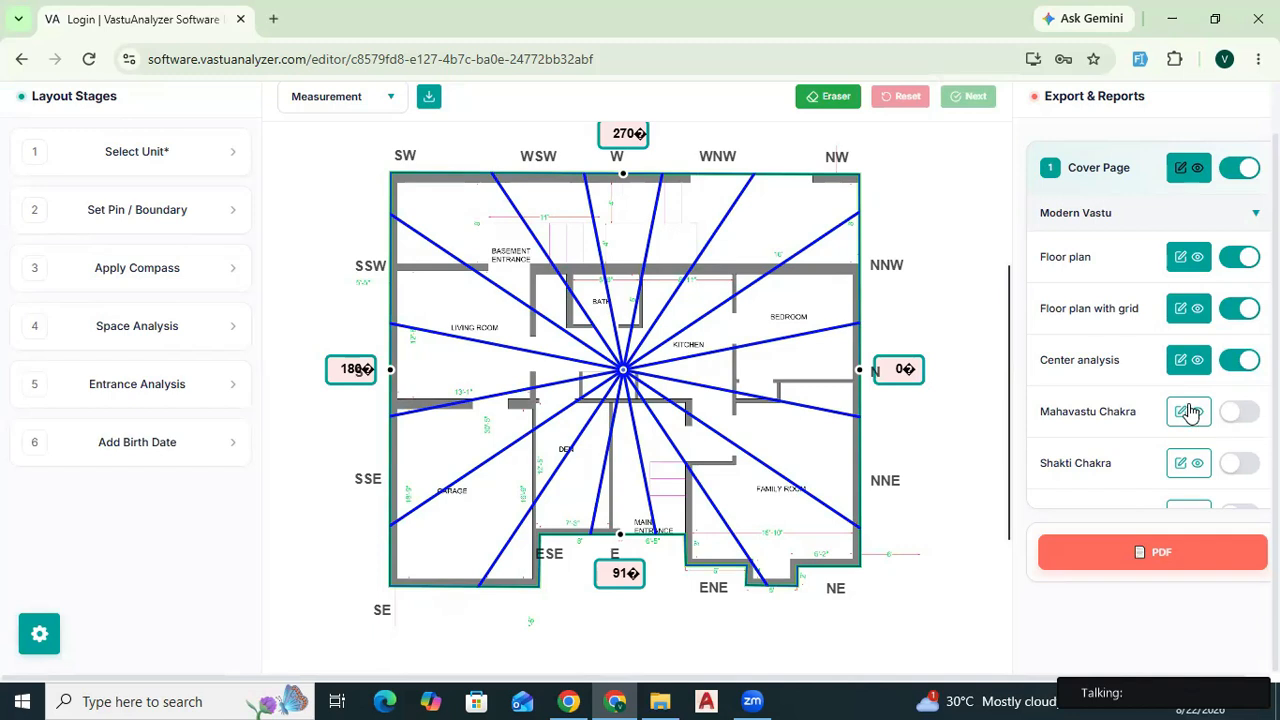
{"action": "scroll", "coordinate": [776, 420], "scroll_direction": "down", "scroll_amount": 3}
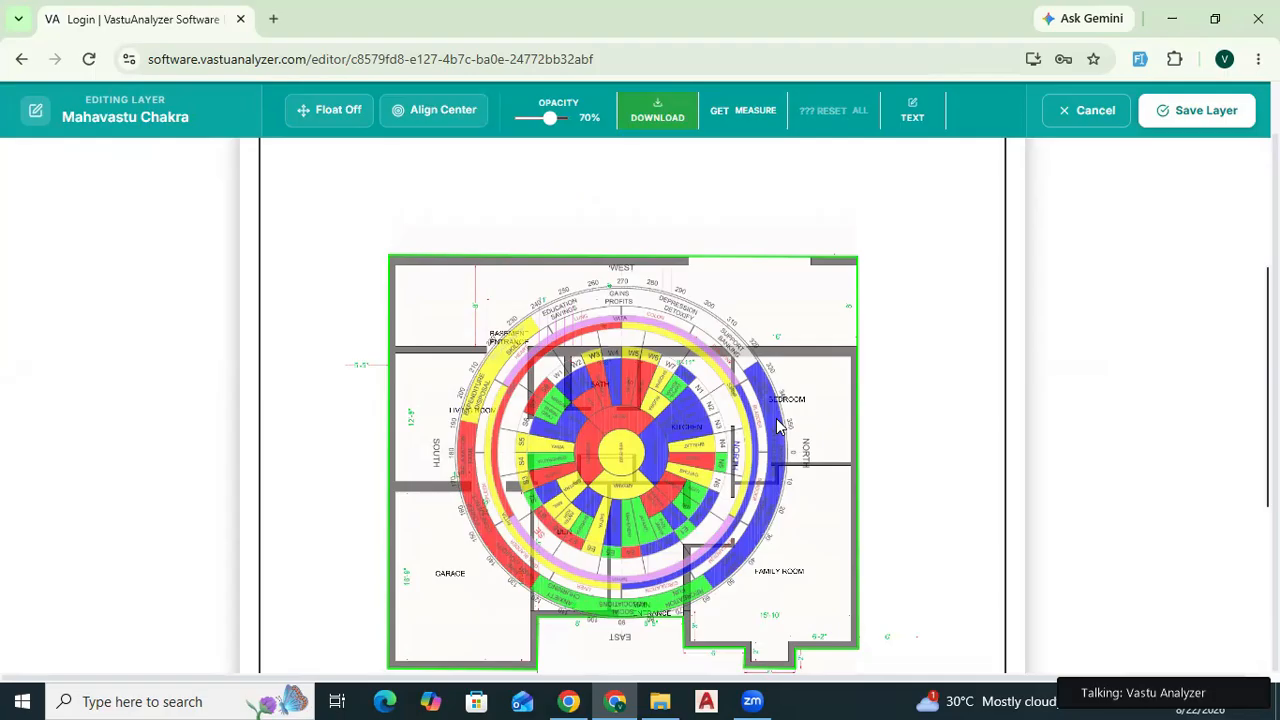
{"action": "left_click", "coordinate": [337, 110]}
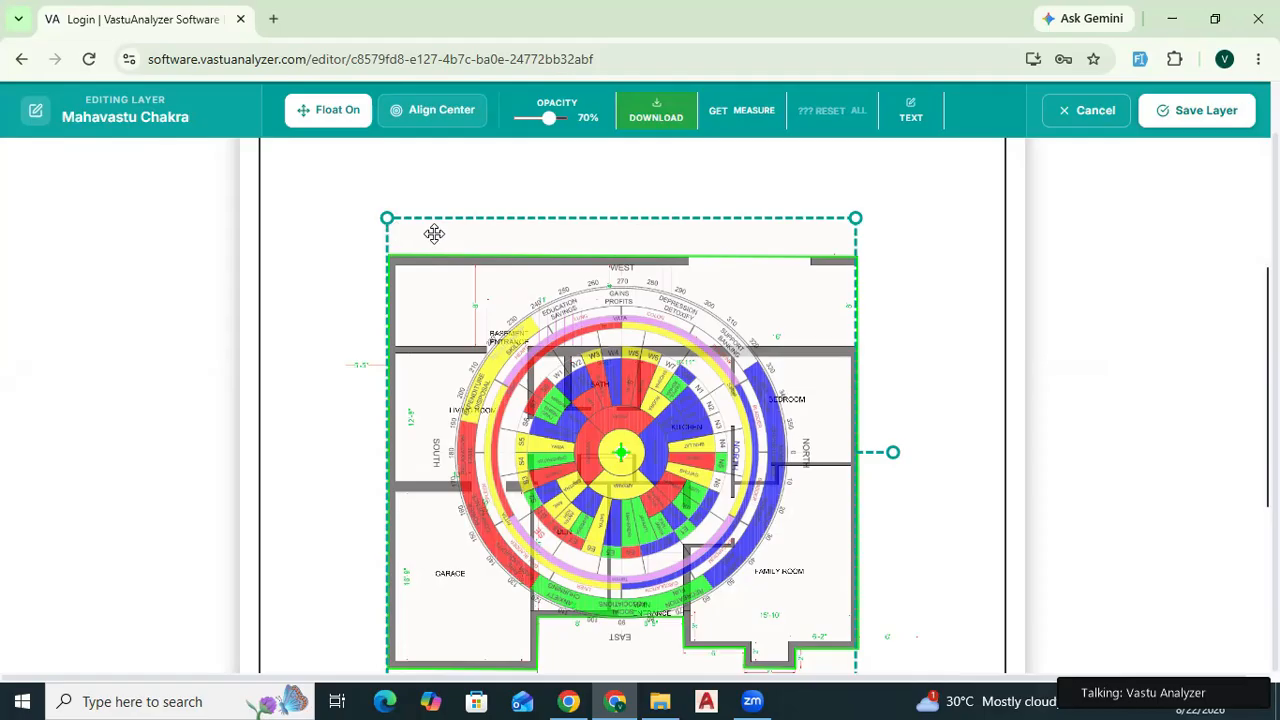
{"action": "left_click_drag", "start_coordinate": [387, 218], "coordinate": [81, 3]}
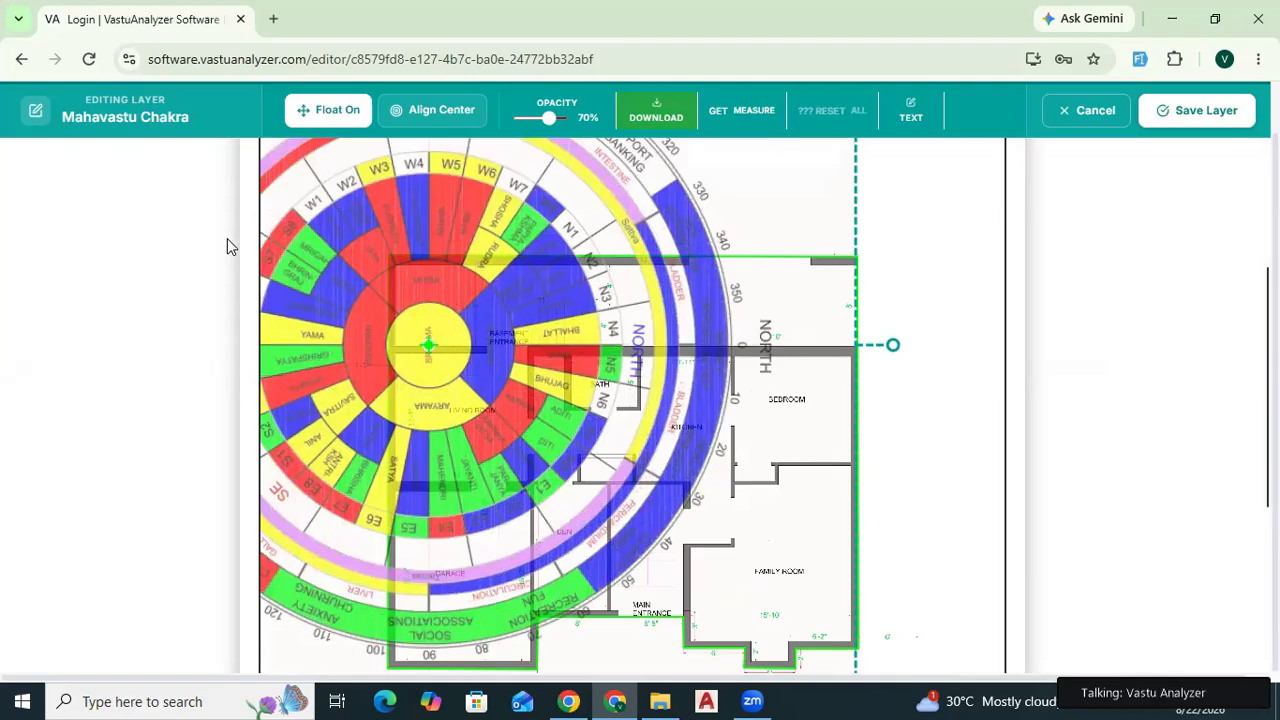
{"action": "left_click", "coordinate": [428, 114]}
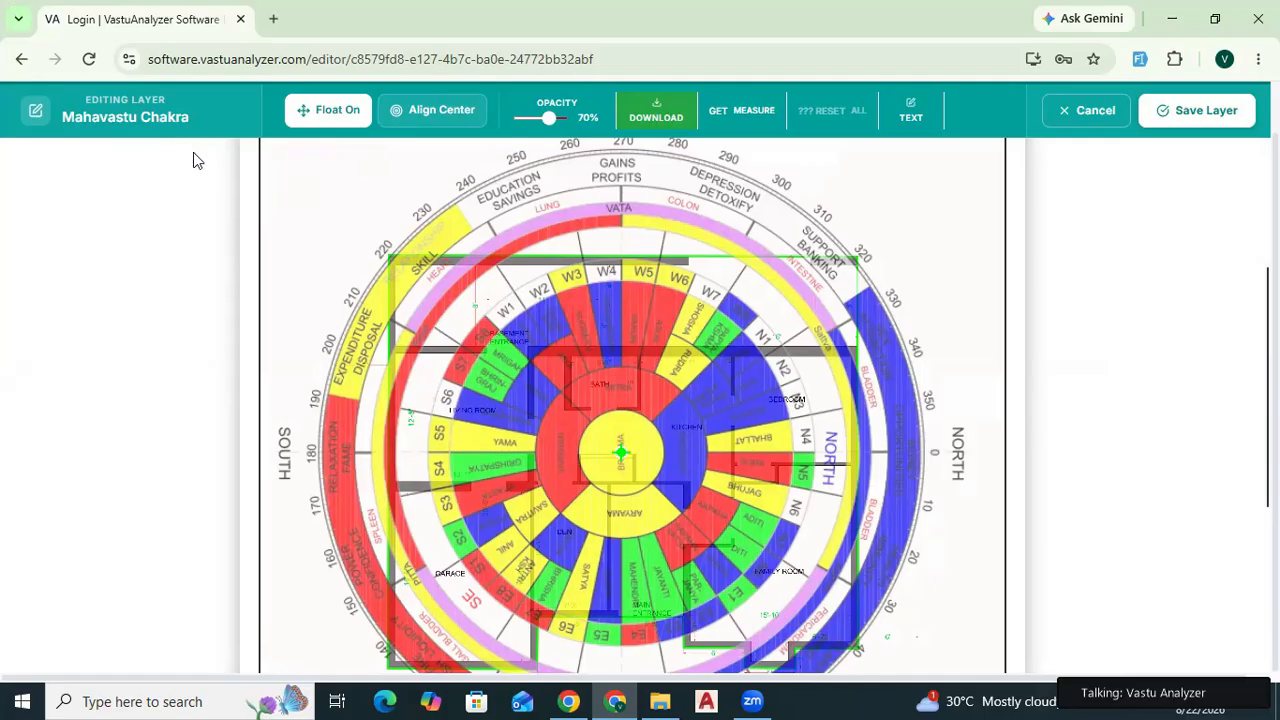
{"action": "left_click", "coordinate": [330, 112]}
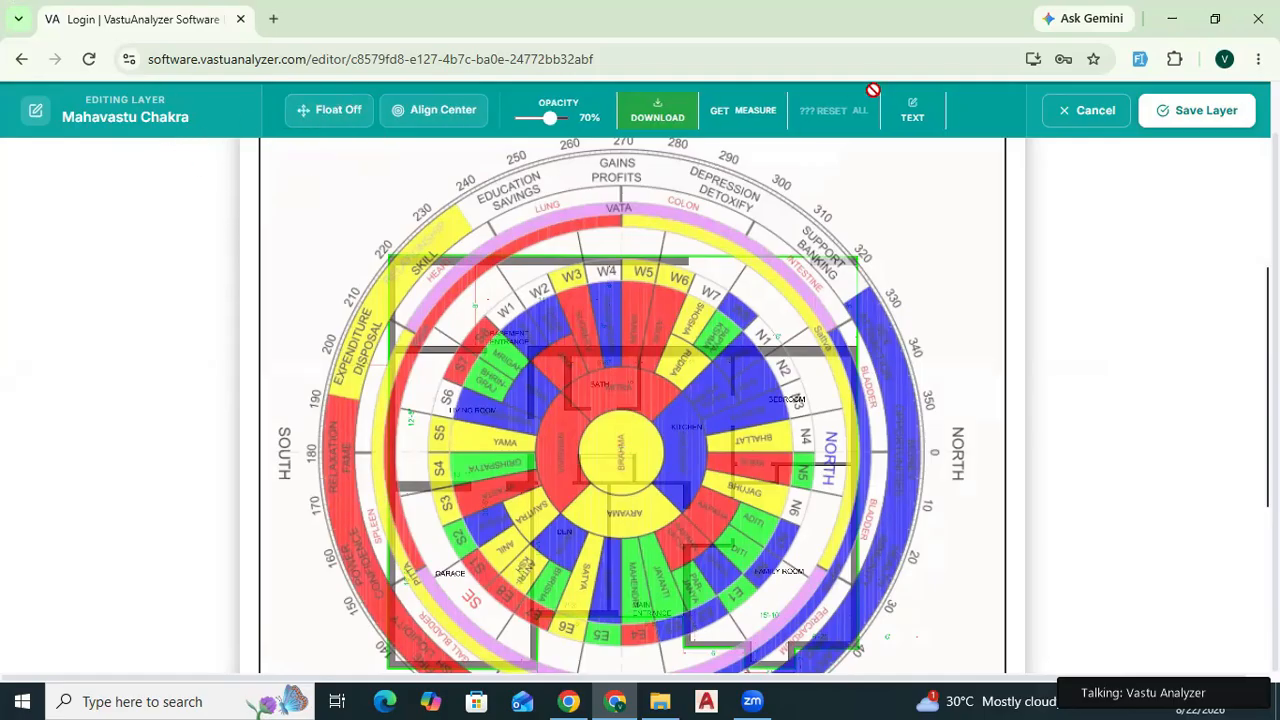
{"action": "left_click", "coordinate": [1192, 112]}
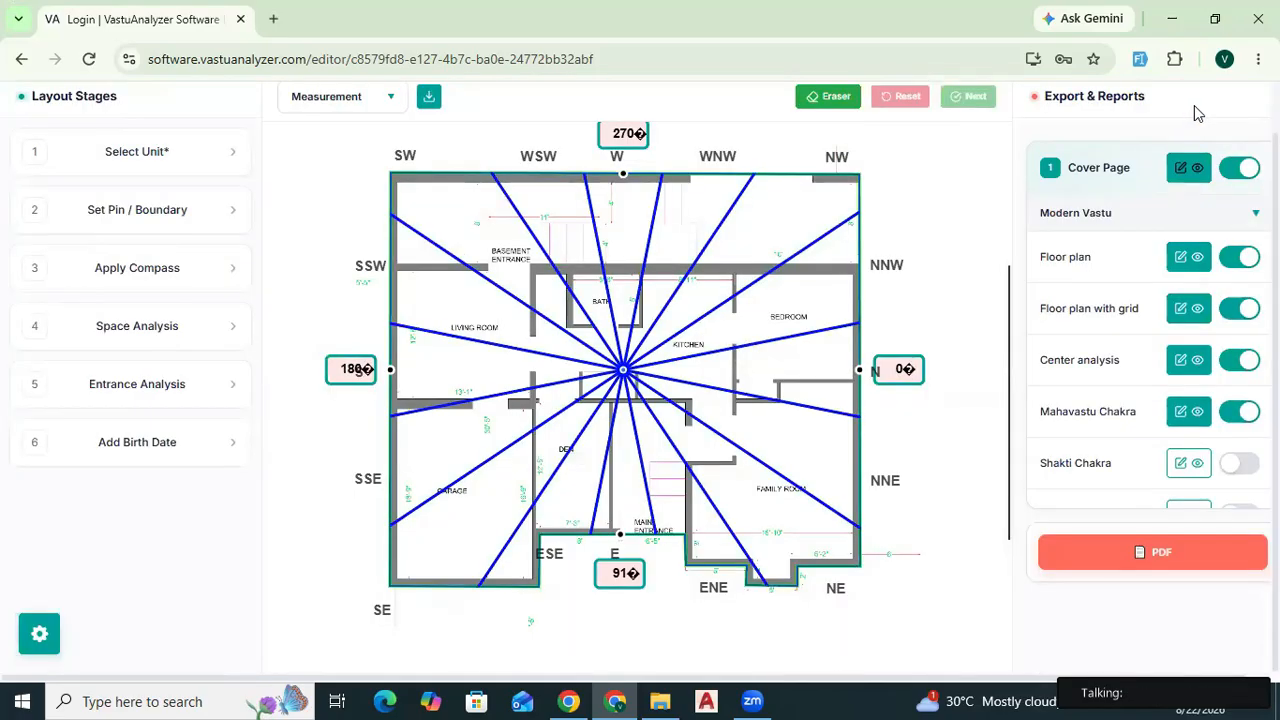
Save the Shakti Chakra layer with its chakra enlarged beyond the plan's sides, aligned to the plan's center and set to 100% opacity.
{"action": "scroll", "coordinate": [1160, 350], "scroll_direction": "down", "scroll_amount": 3}
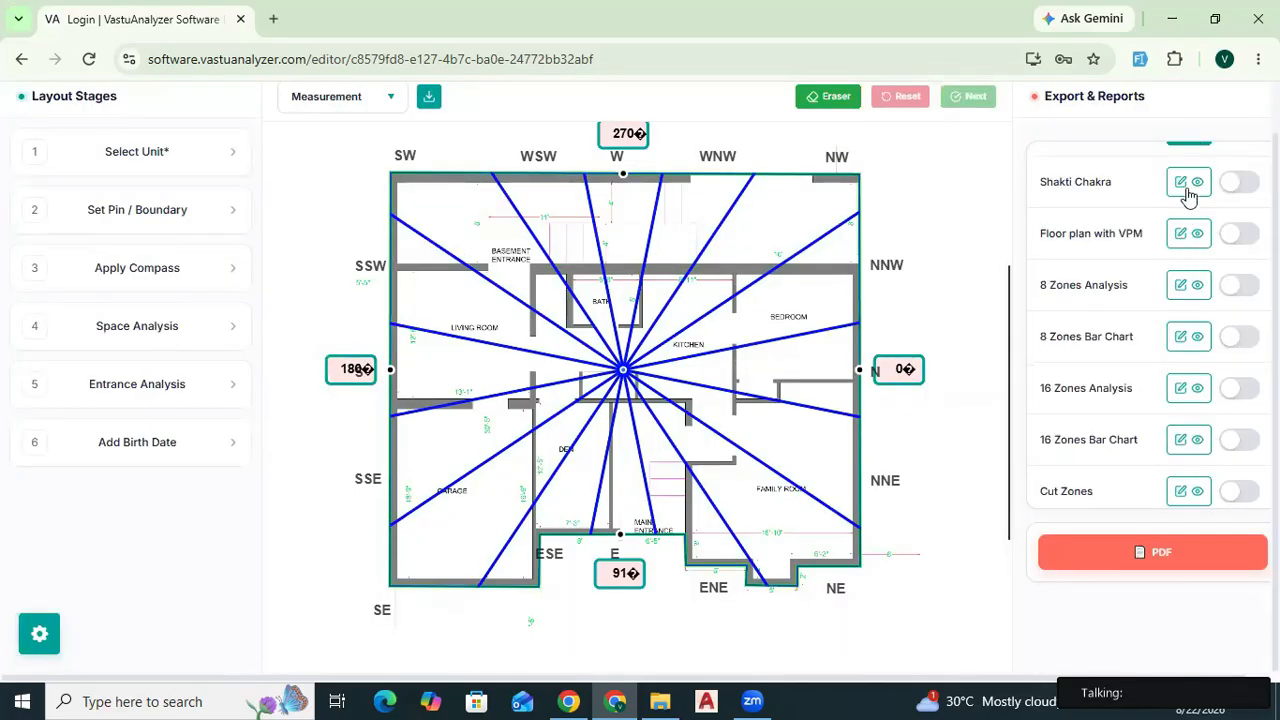
{"action": "left_click", "coordinate": [1181, 182]}
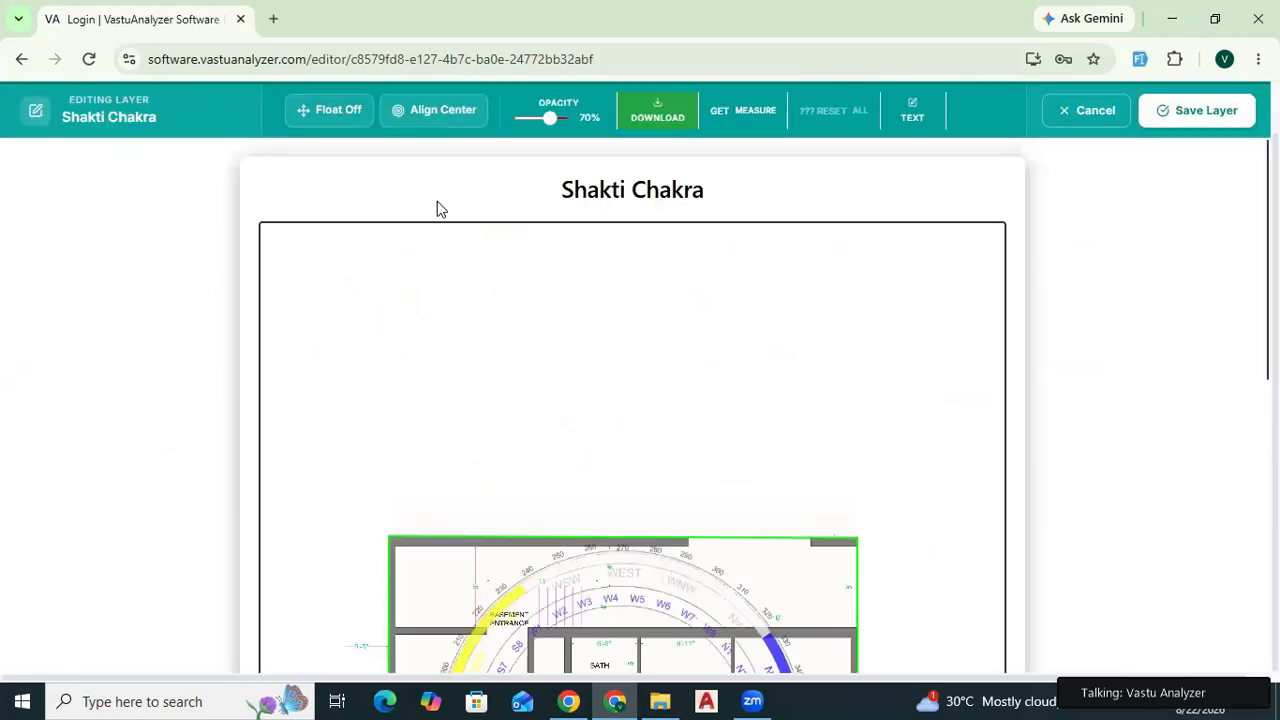
{"action": "scroll", "coordinate": [500, 334], "scroll_direction": "down", "scroll_amount": 2}
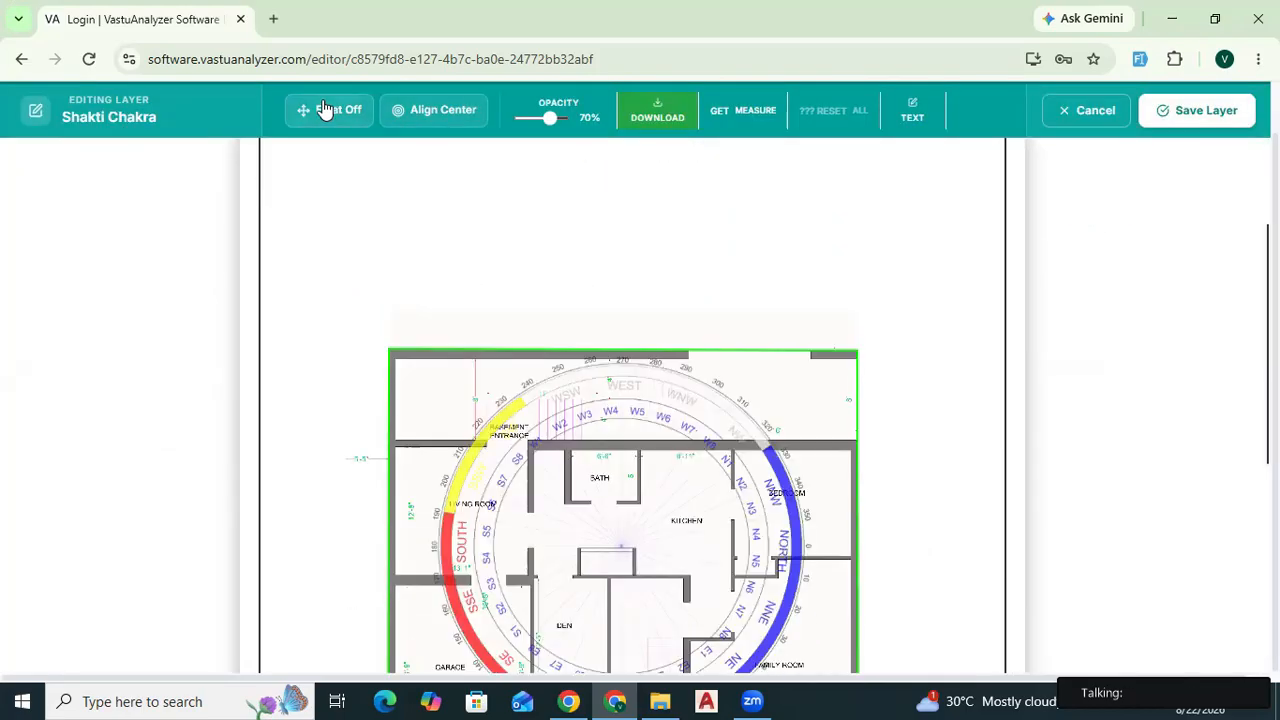
{"action": "left_click", "coordinate": [323, 108]}
{"action": "left_click_drag", "start_coordinate": [222, 201], "coordinate": [154, 171]}
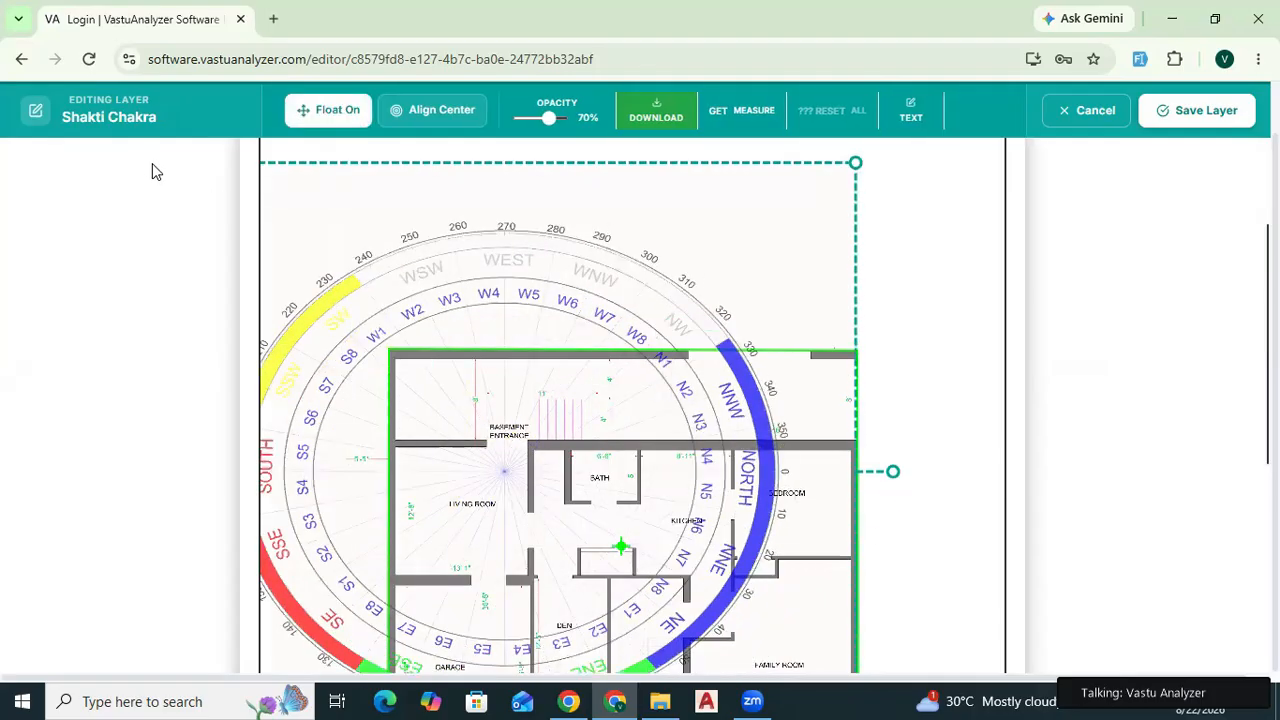
{"action": "left_click", "coordinate": [415, 115]}
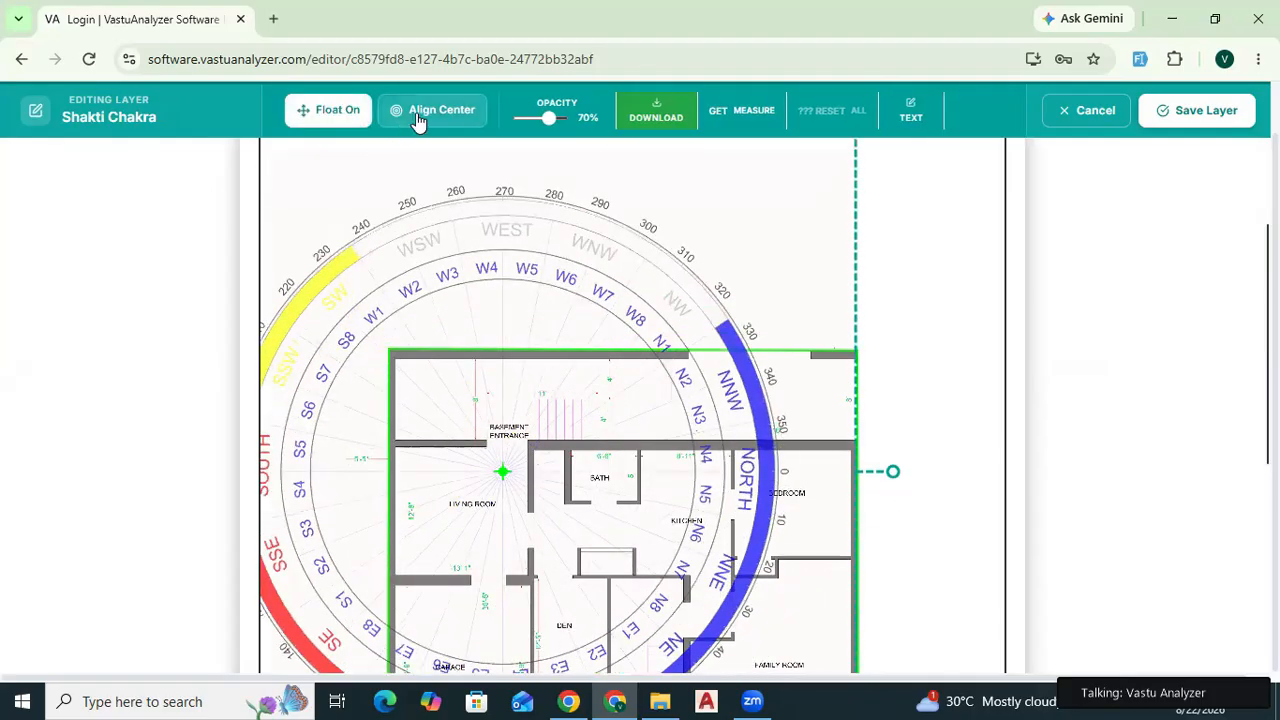
{"action": "left_click", "coordinate": [405, 115]}
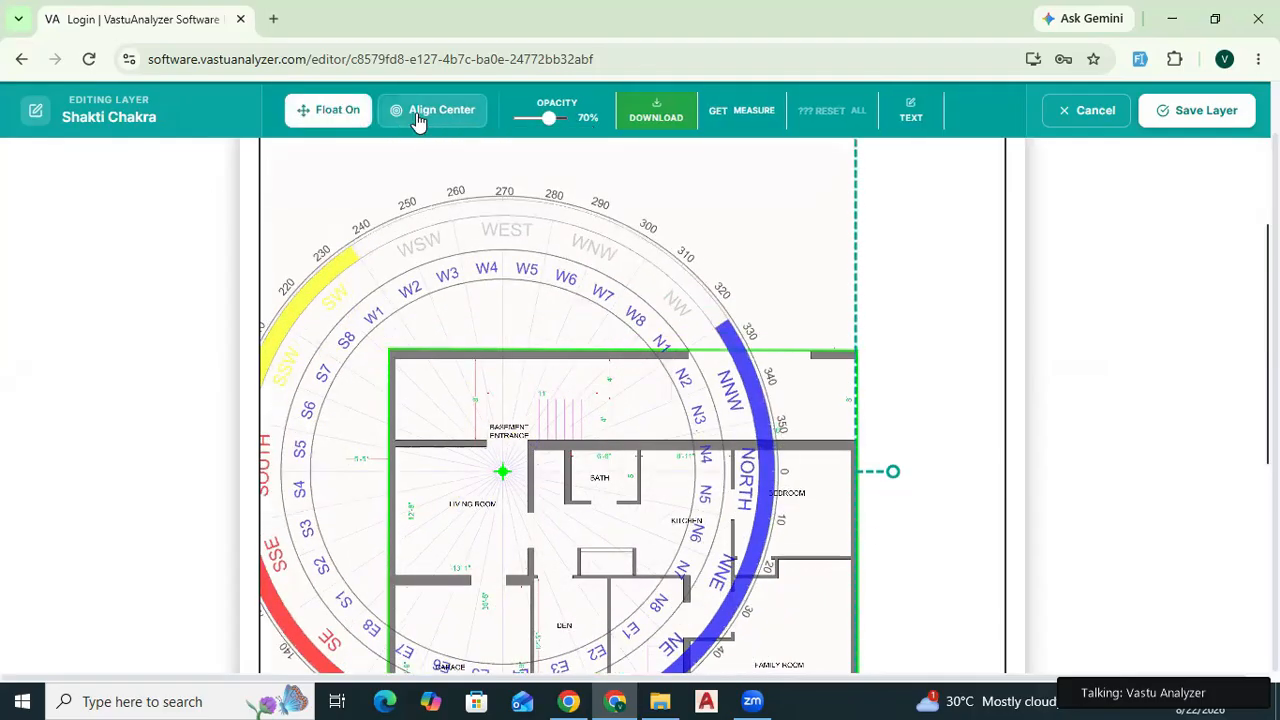
{"action": "left_click", "coordinate": [333, 112]}
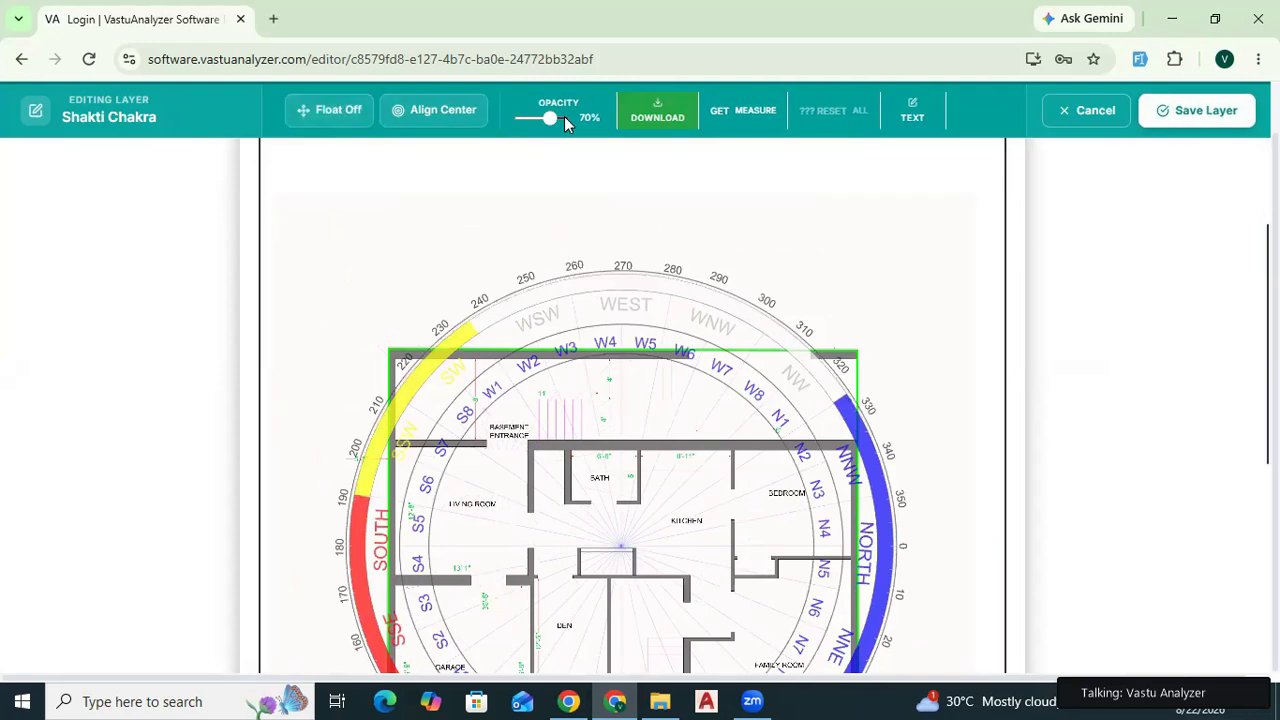
{"action": "mouse_move", "coordinate": [568, 116]}
{"action": "left_mouse_down"}
{"action": "mouse_move", "coordinate": [543, 119]}
{"action": "mouse_move", "coordinate": [590, 125]}
{"action": "left_mouse_up"}
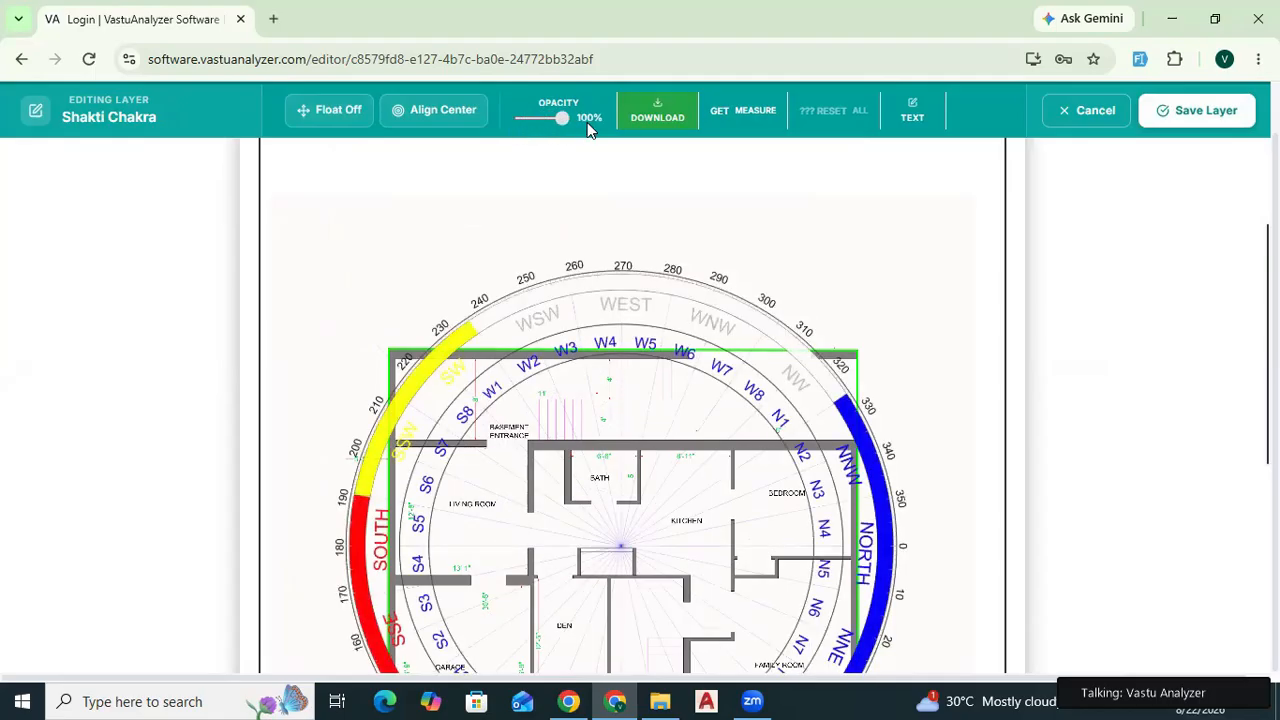
{"action": "left_click", "coordinate": [1200, 114]}
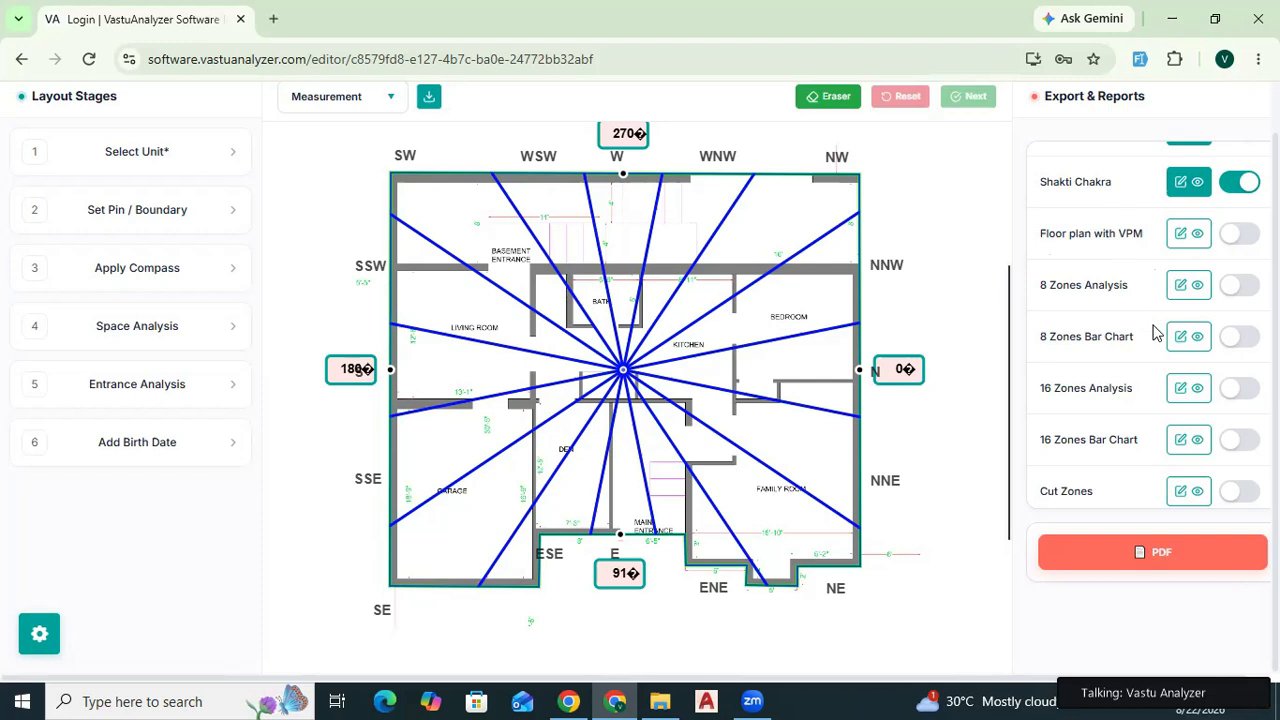
Look over the 16 Zones Analysis layer and save it for the report.
{"action": "scroll", "coordinate": [1170, 350], "scroll_direction": "down", "scroll_amount": 1}
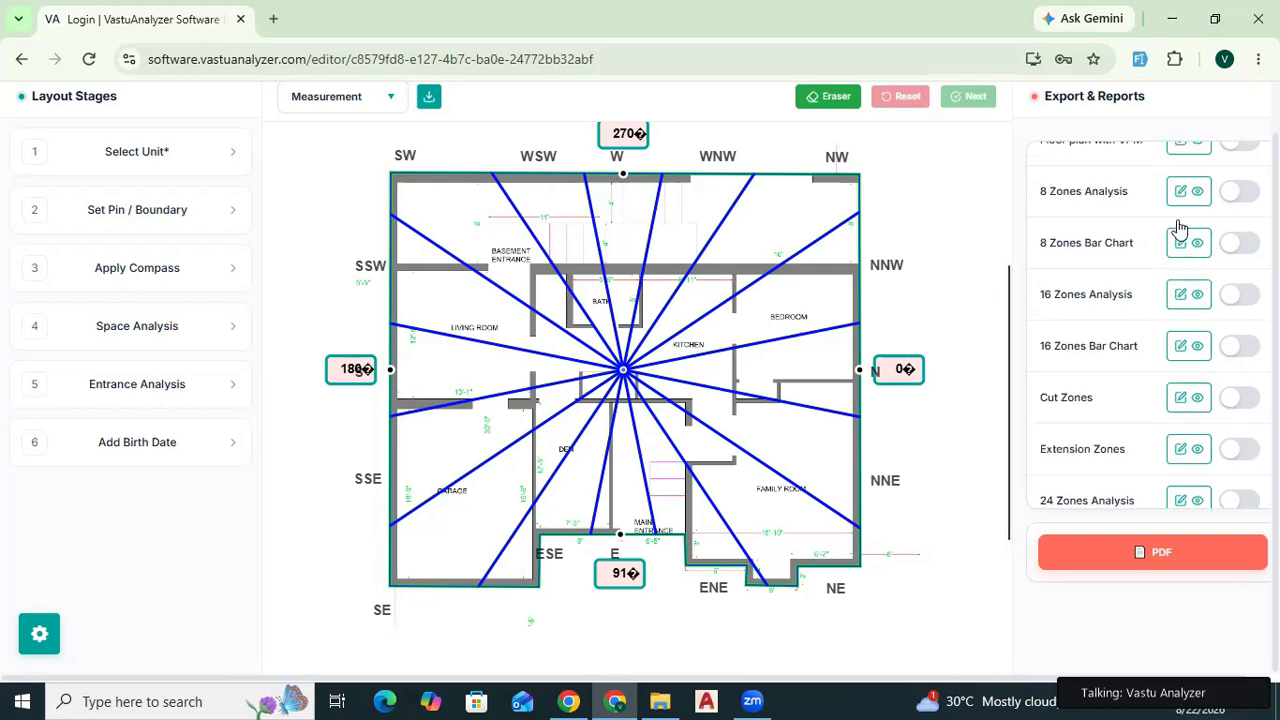
{"action": "left_click", "coordinate": [1180, 294]}
{"action": "scroll", "coordinate": [750, 330], "scroll_direction": "down", "scroll_amount": 2}
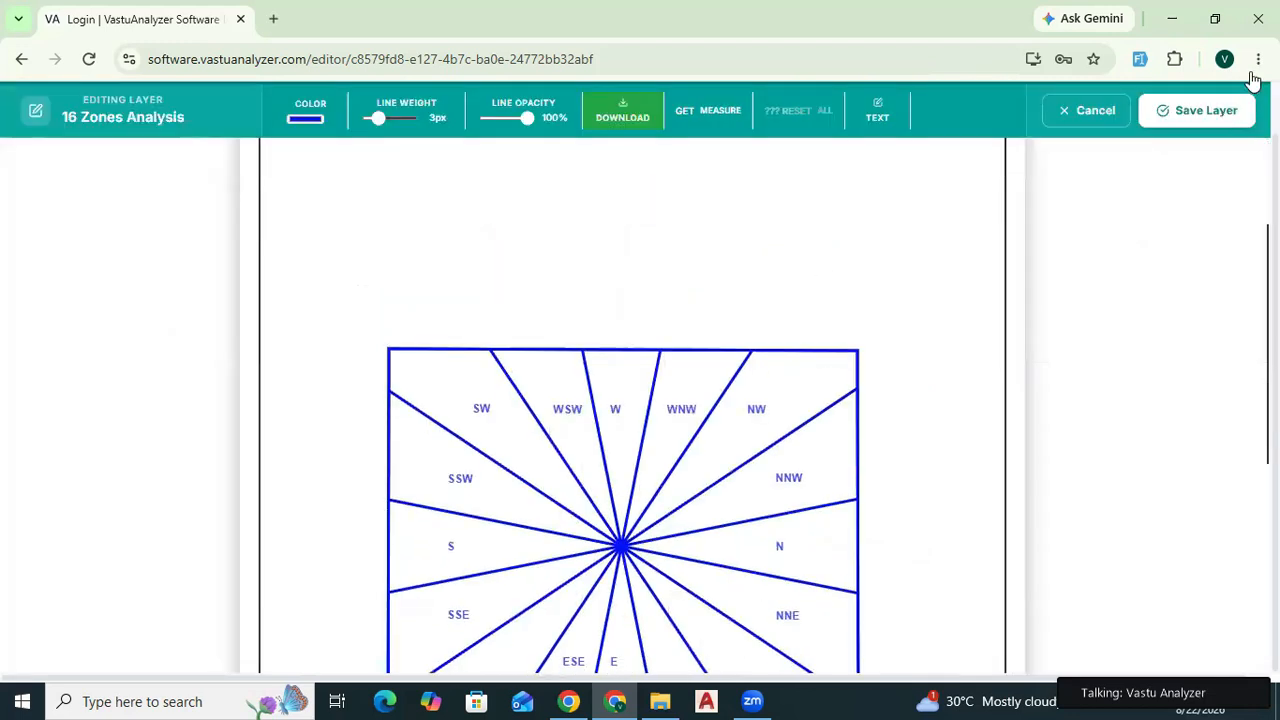
{"action": "left_click", "coordinate": [1207, 110]}
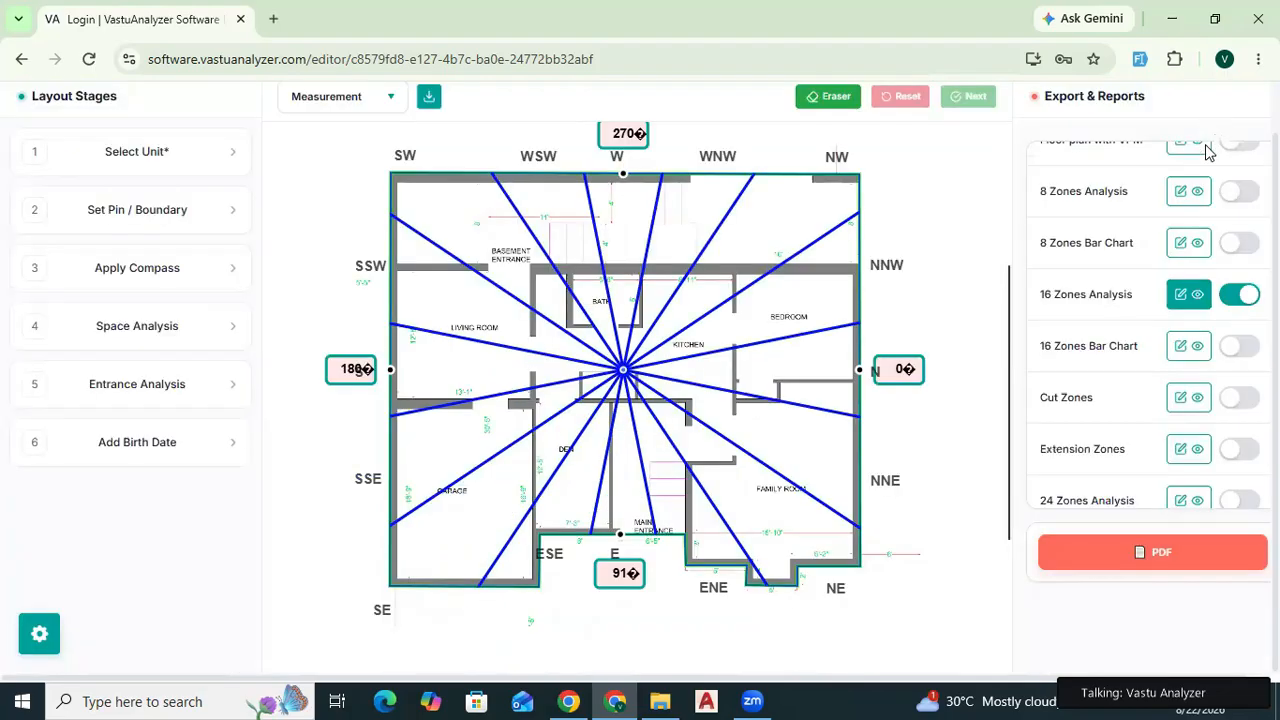
Save the Cut Zones and Extension Zones symptoms and remedies for the report, keeping all detected zones enabled.
{"action": "scroll", "coordinate": [1210, 240], "scroll_direction": "down", "scroll_amount": 1}
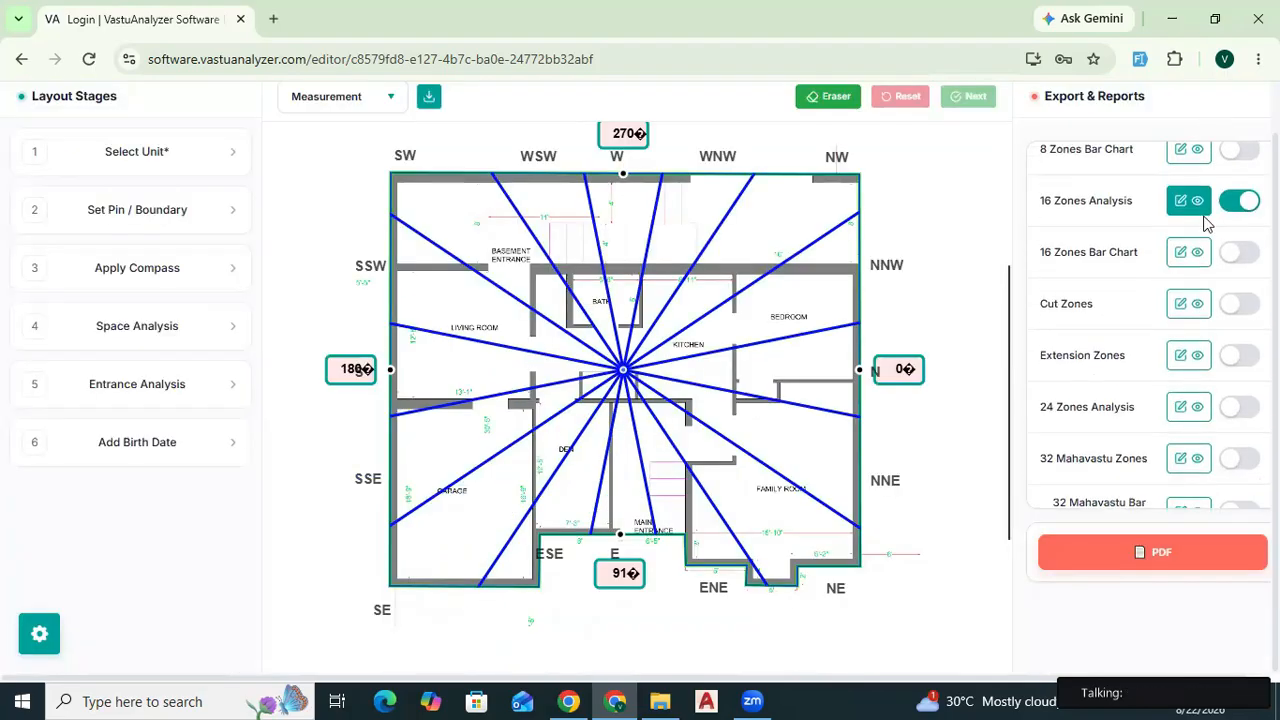
{"action": "left_click", "coordinate": [1188, 305]}
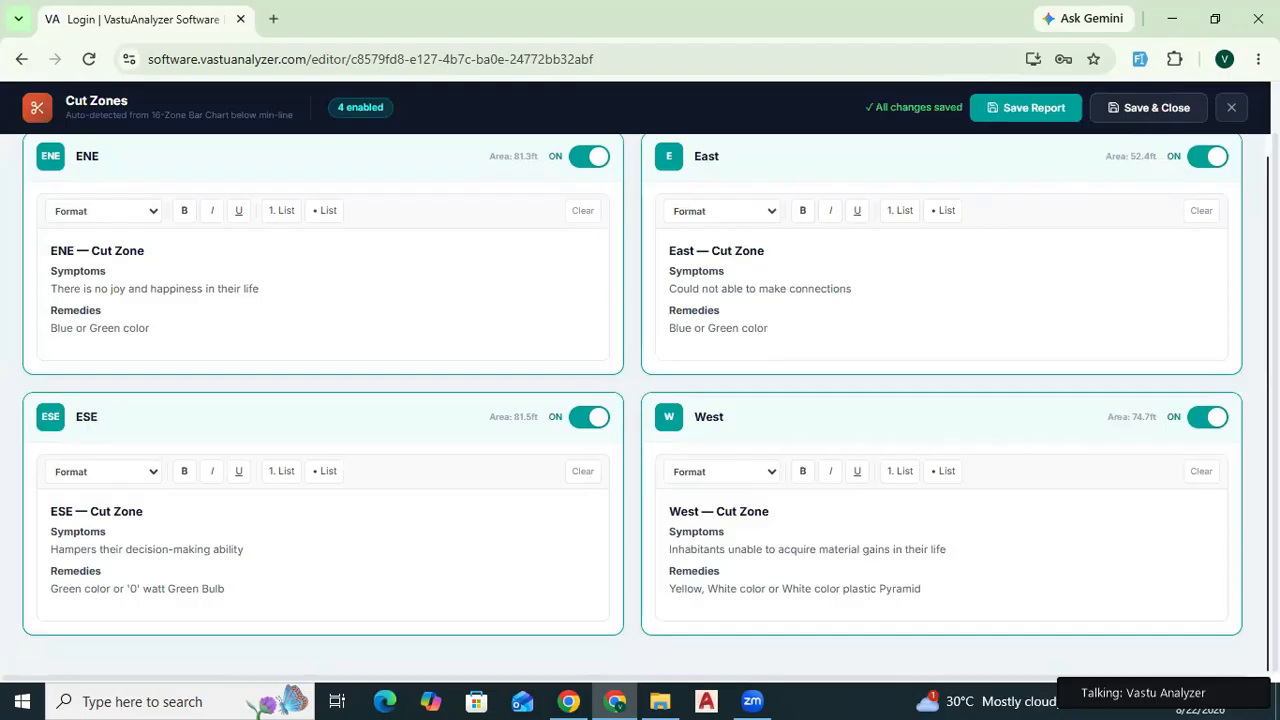
{"action": "left_click", "coordinate": [1148, 107]}
{"action": "left_click", "coordinate": [1181, 355]}
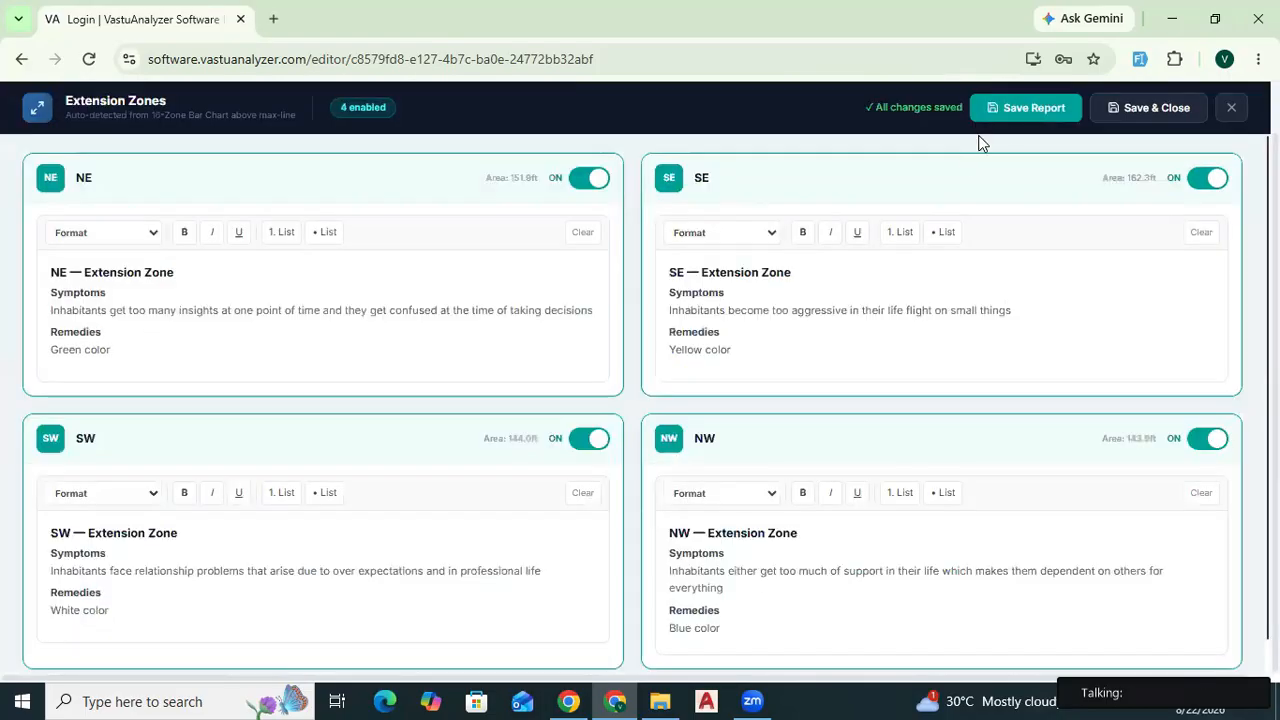
{"action": "left_click", "coordinate": [1150, 107]}
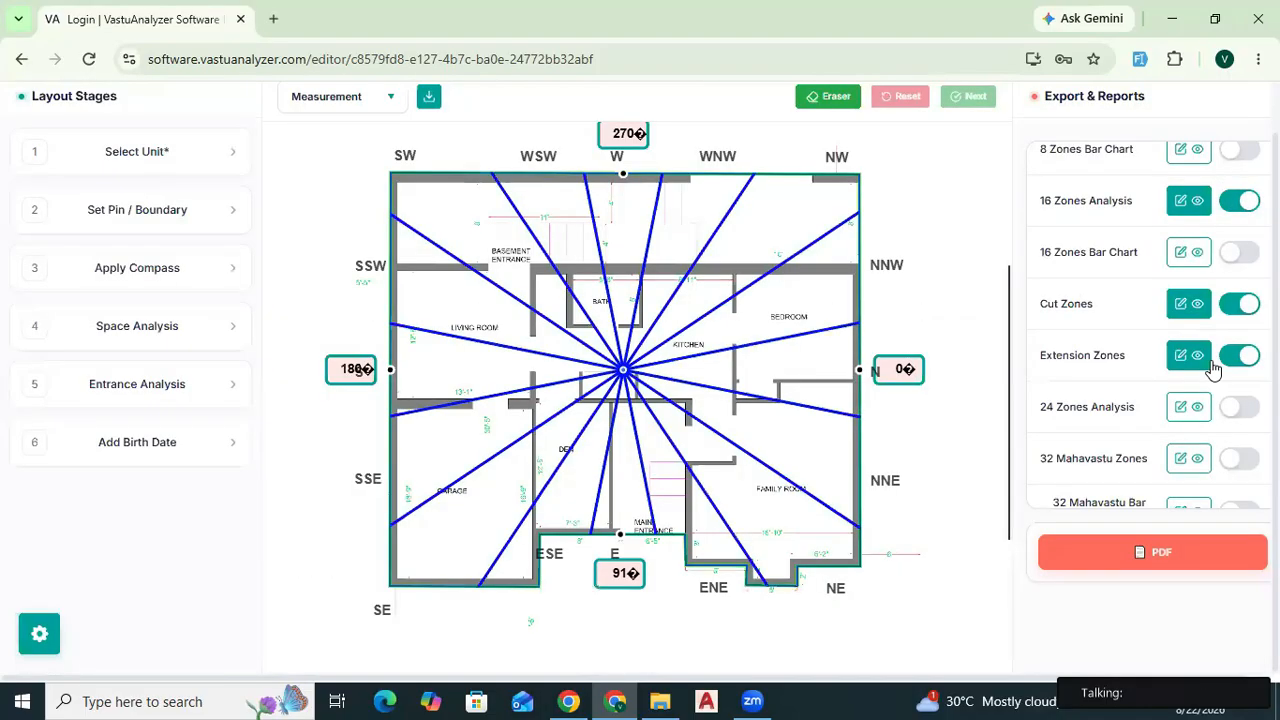
Save the 24 Zones Analysis and 32 Mahavastu Zones layers for the report.
{"action": "left_click", "coordinate": [1181, 406]}
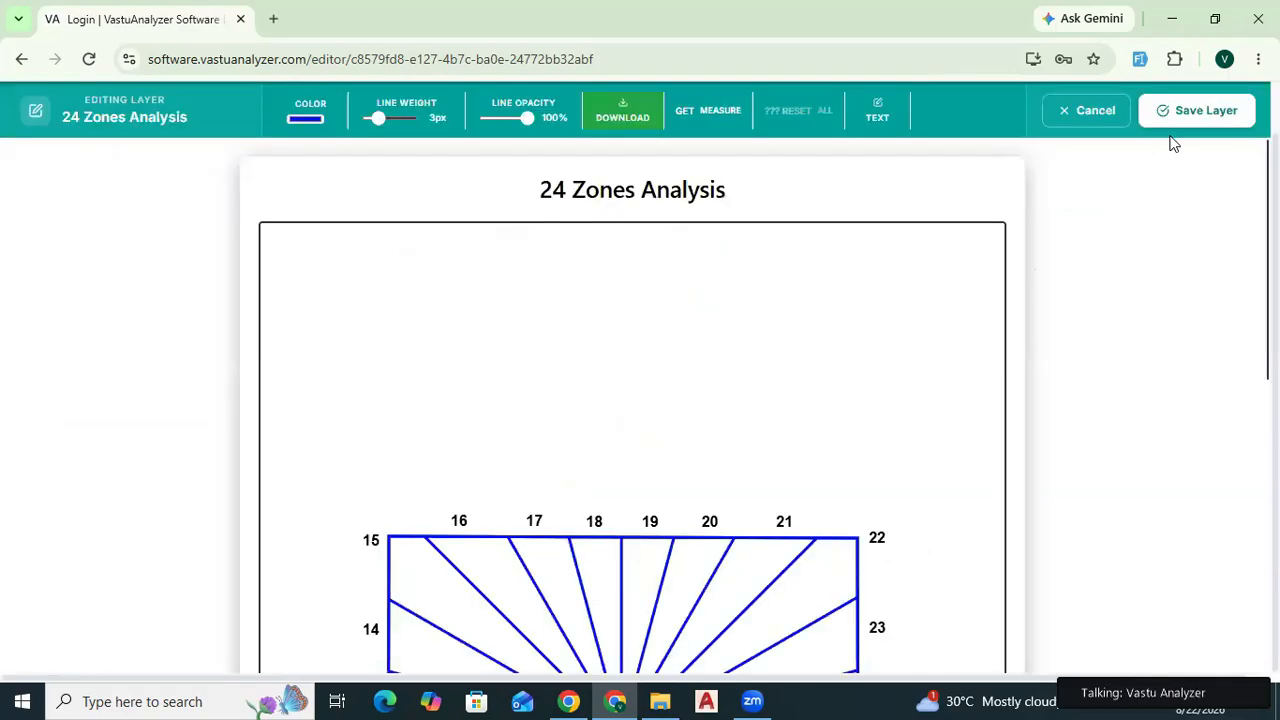
{"action": "left_click", "coordinate": [1166, 110]}
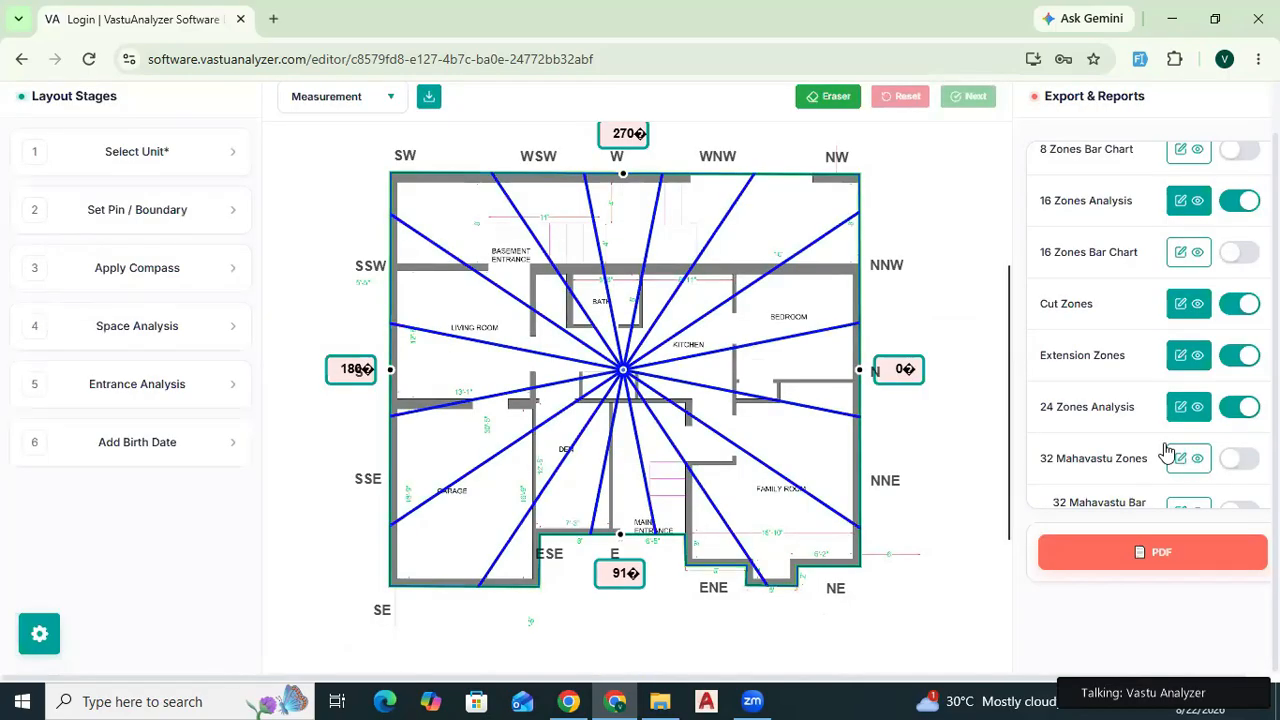
{"action": "left_click", "coordinate": [1170, 456]}
{"action": "scroll", "coordinate": [1187, 157], "scroll_direction": "down", "scroll_amount": 3}
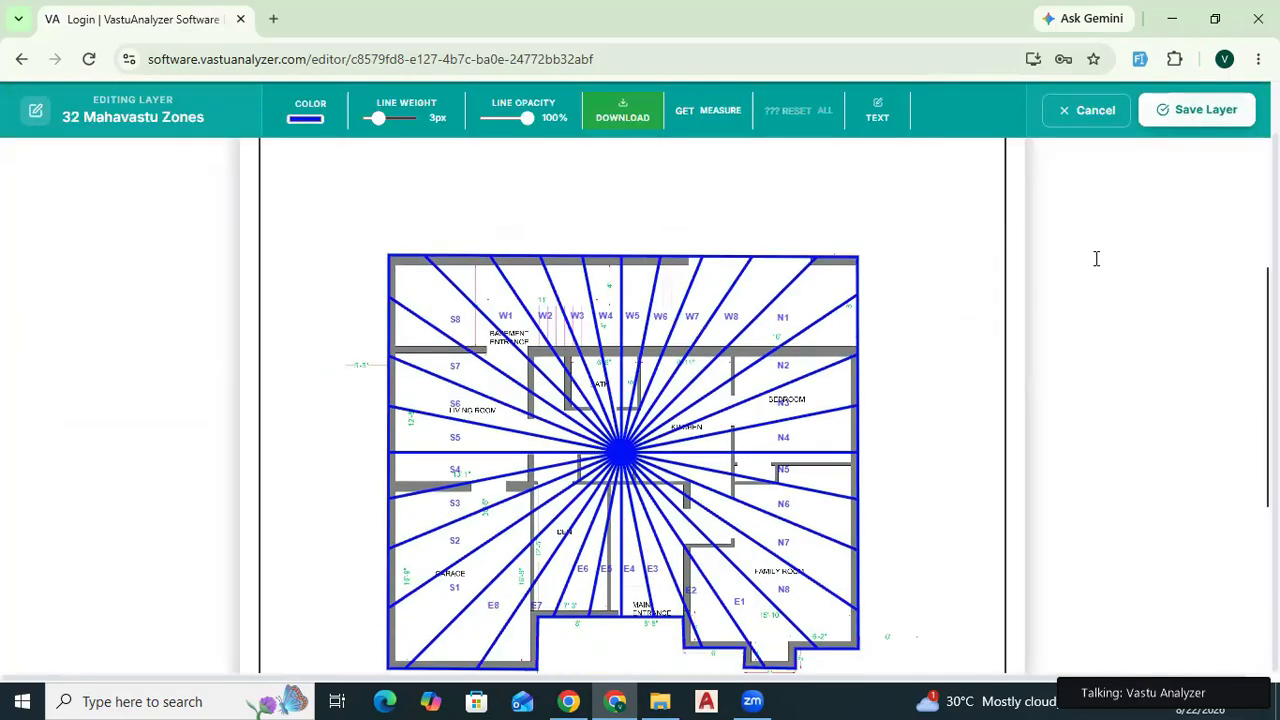
{"action": "scroll", "coordinate": [1122, 355], "scroll_direction": "down", "scroll_amount": 2}
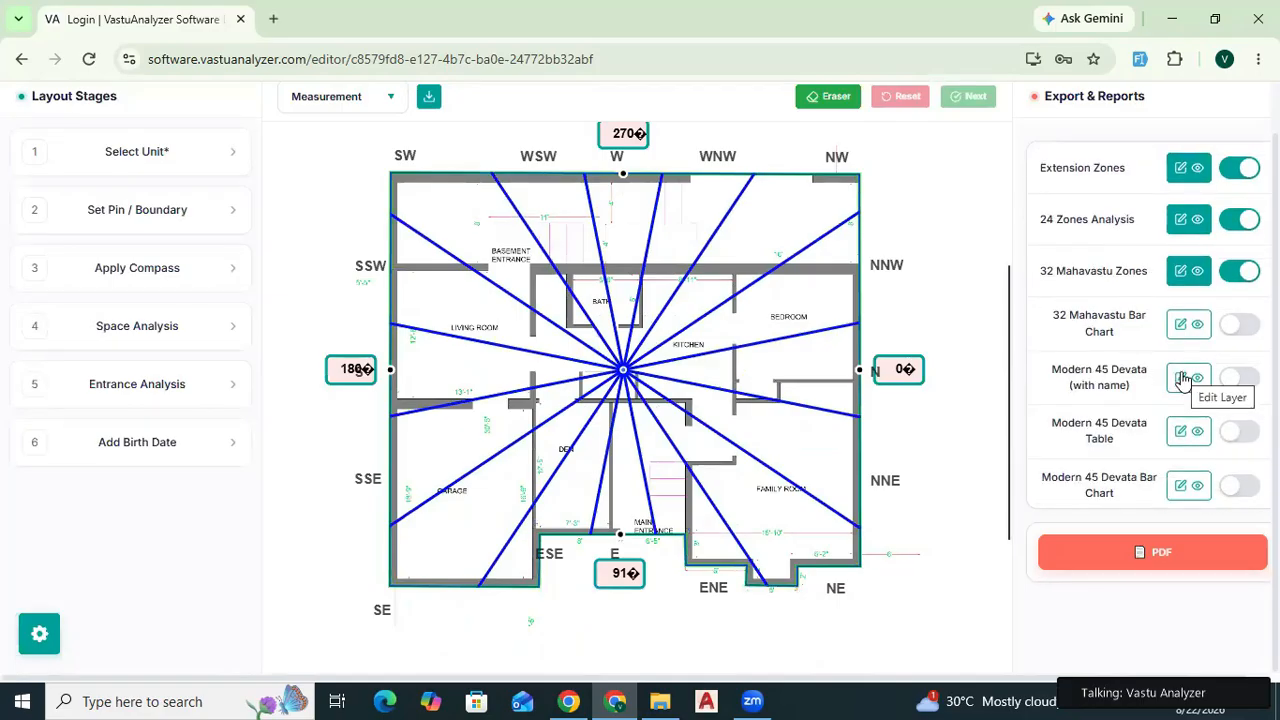
Look over the Modern 45 Devata (with name) diagram and its block name list, and save the layer for the report.
{"action": "left_click", "coordinate": [1183, 378]}
{"action": "scroll", "coordinate": [911, 371], "scroll_direction": "down", "scroll_amount": 4}
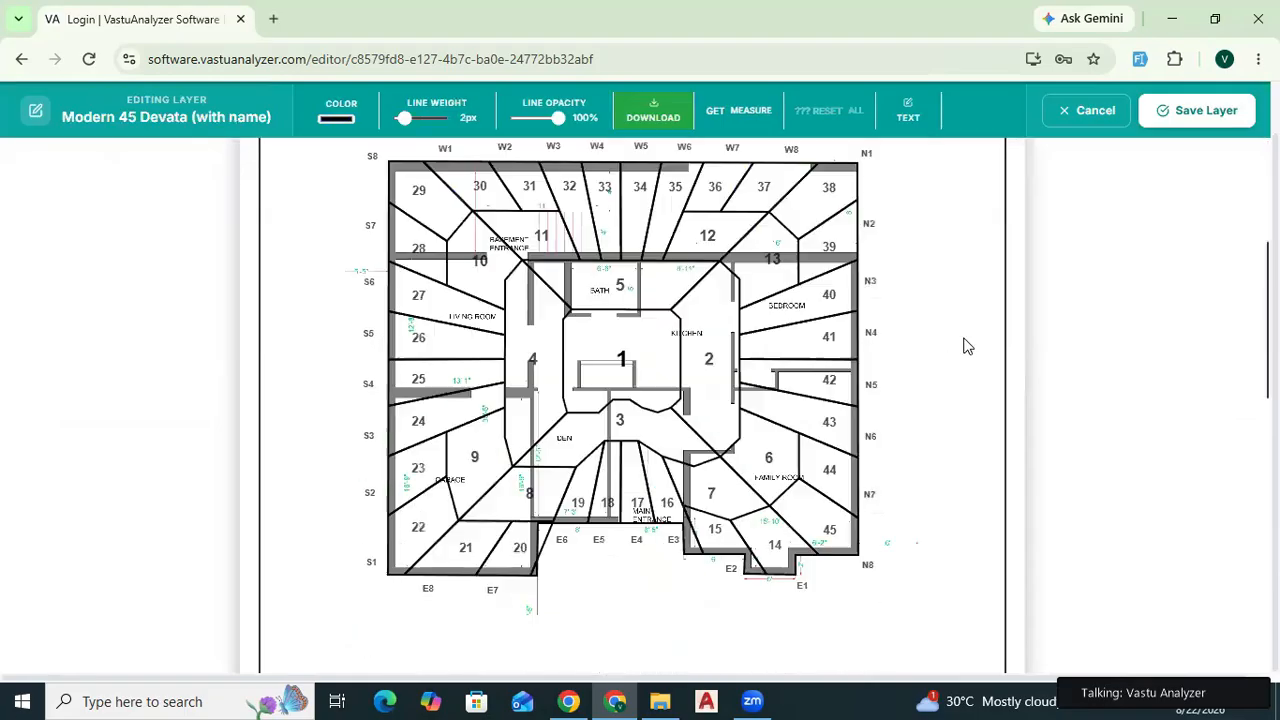
{"action": "scroll", "coordinate": [893, 365], "scroll_direction": "down", "scroll_amount": 10}
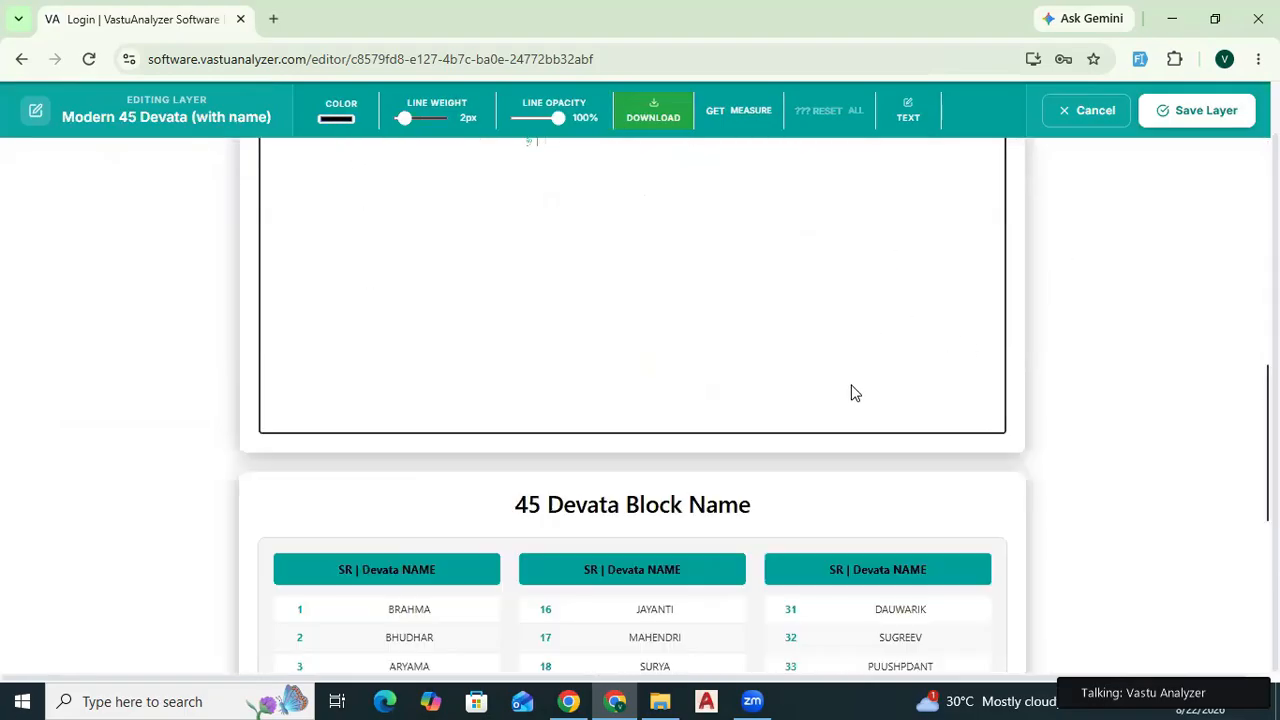
{"action": "left_click", "coordinate": [1205, 110]}
Examine the Modern 45 Devata Table and Modern 45 Devata Bar Chart layers, closing each without saving.
{"action": "scroll", "coordinate": [1188, 390], "scroll_direction": "down", "scroll_amount": 2}
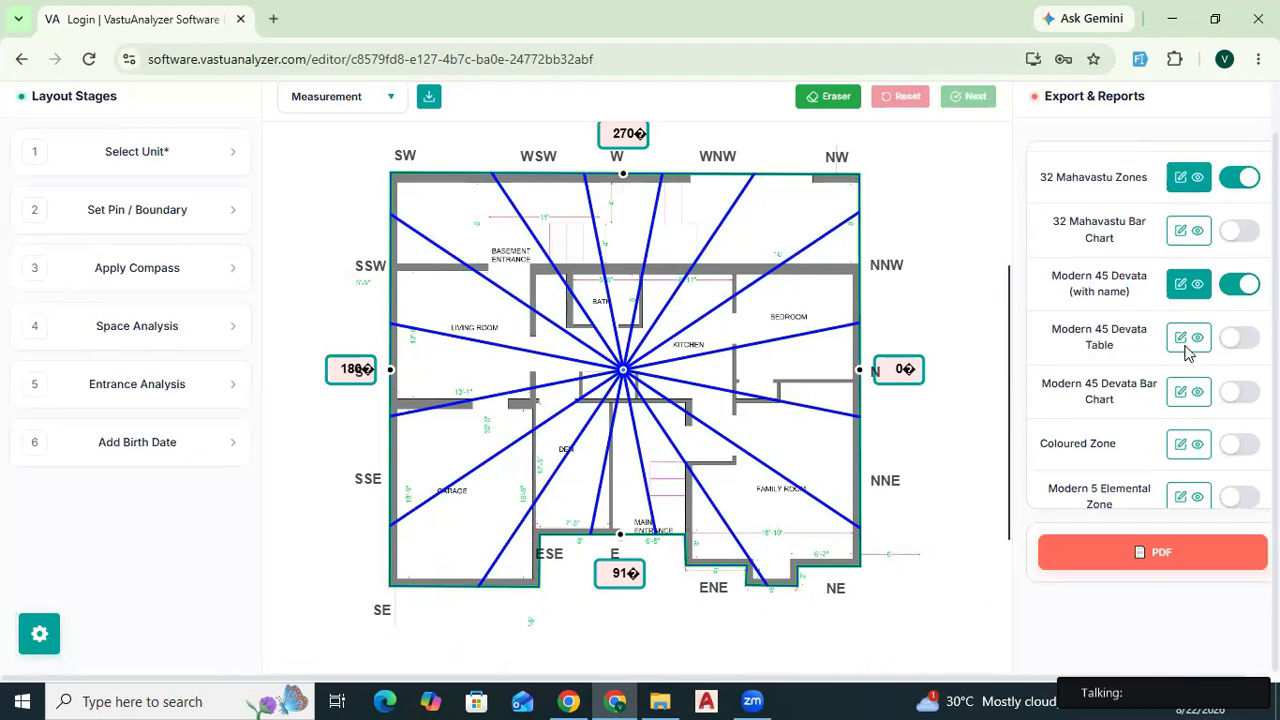
{"action": "left_click", "coordinate": [1181, 339]}
{"action": "scroll", "coordinate": [737, 357], "scroll_direction": "down", "scroll_amount": 5}
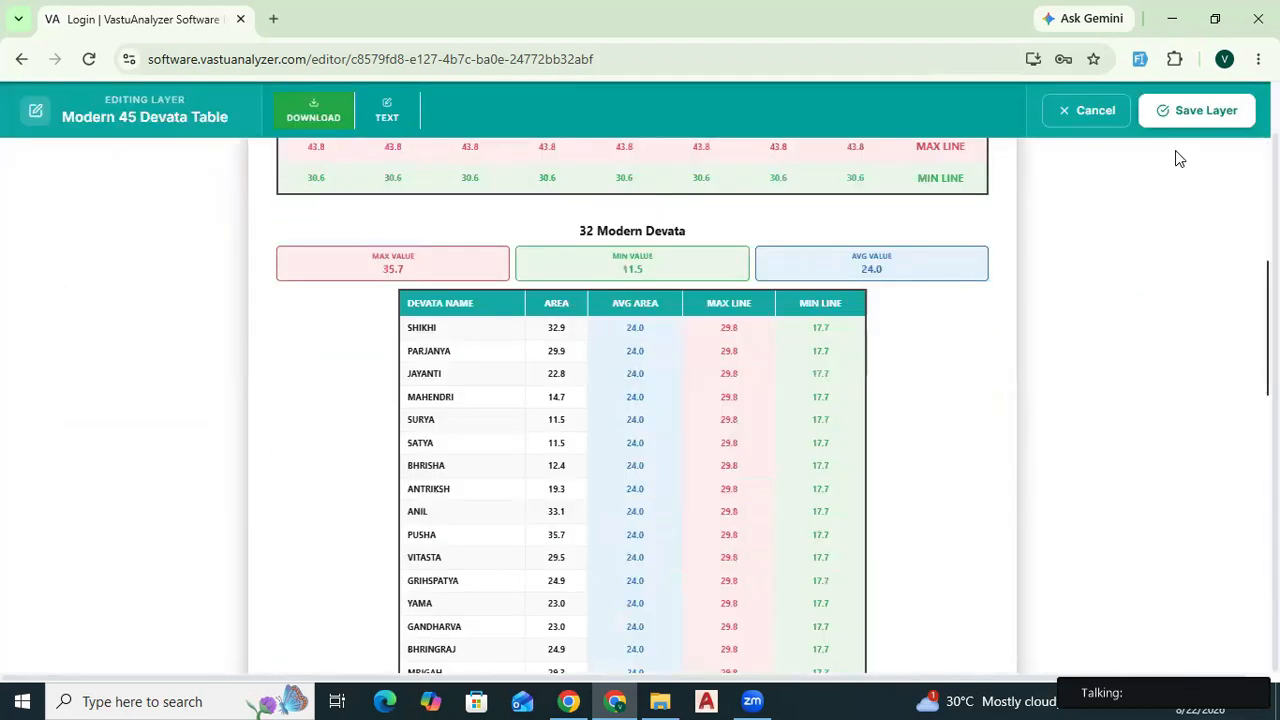
{"action": "left_click", "coordinate": [1090, 130]}
{"action": "left_click", "coordinate": [1142, 375]}
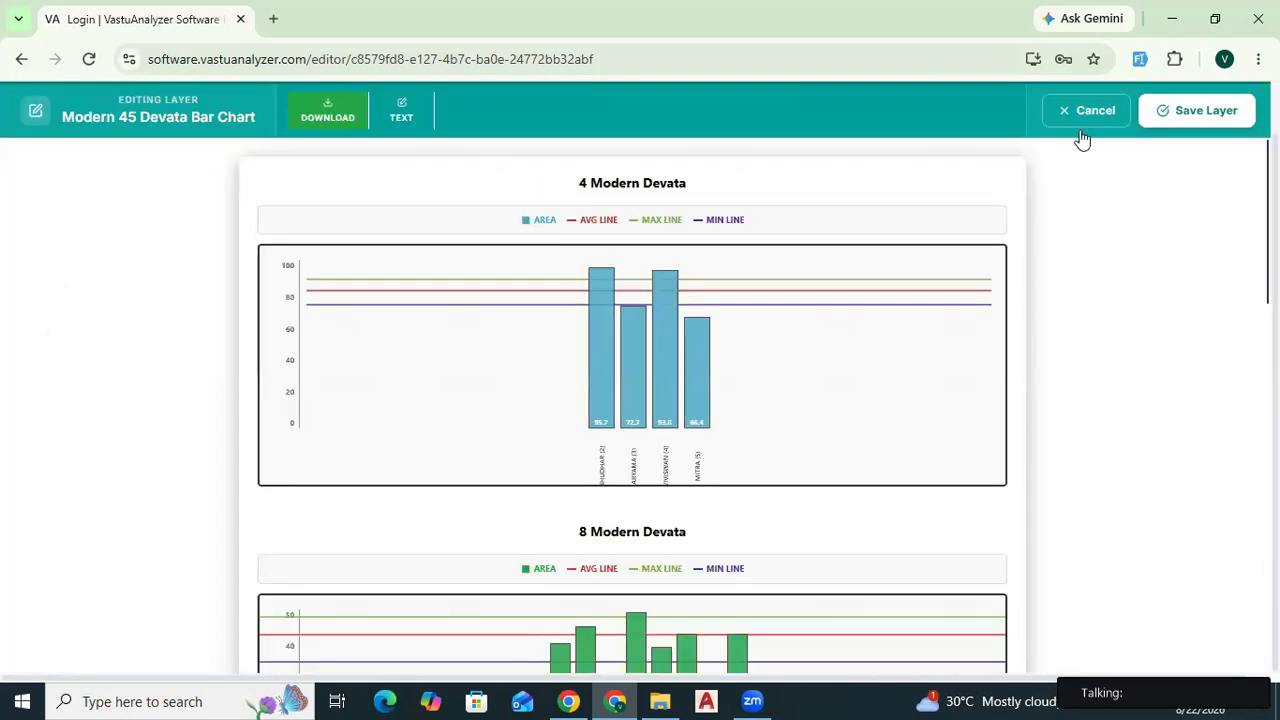
{"action": "left_click", "coordinate": [1084, 122]}
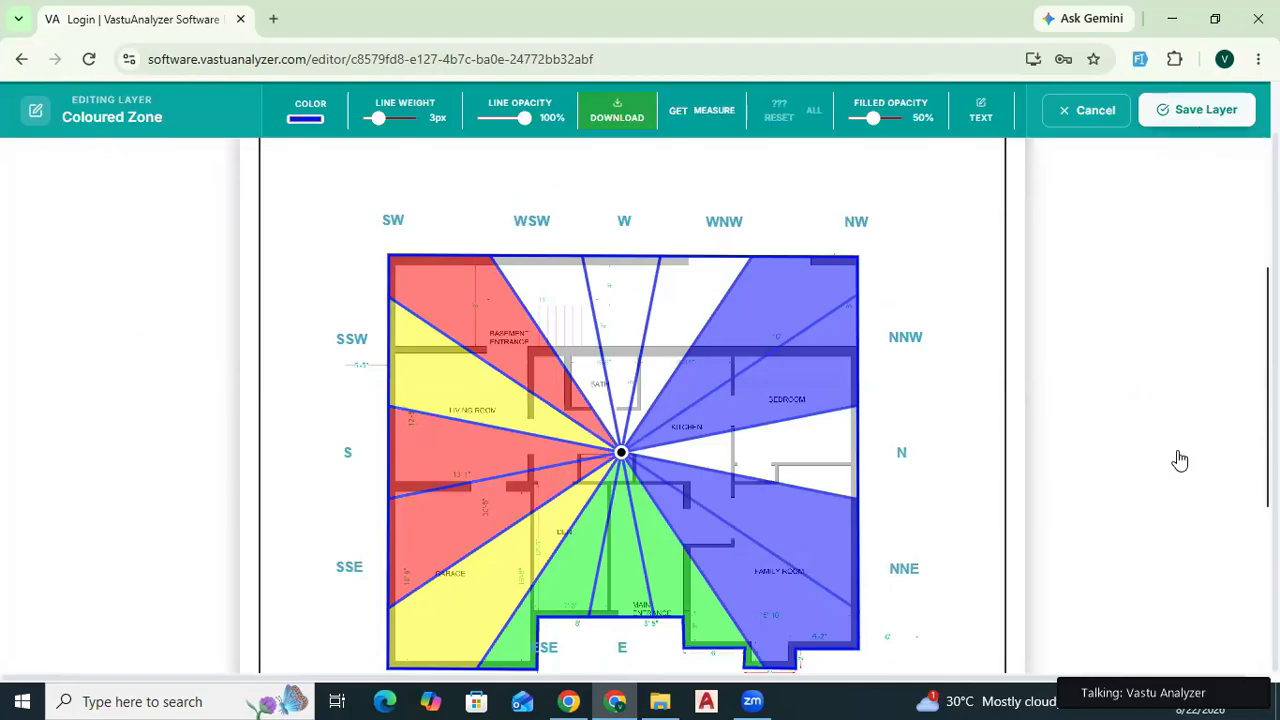
Save the Coloured Zone and Modern 5 Elemental Zone layers for the report.
{"action": "scroll", "coordinate": [1175, 465], "scroll_direction": "down", "scroll_amount": 1}
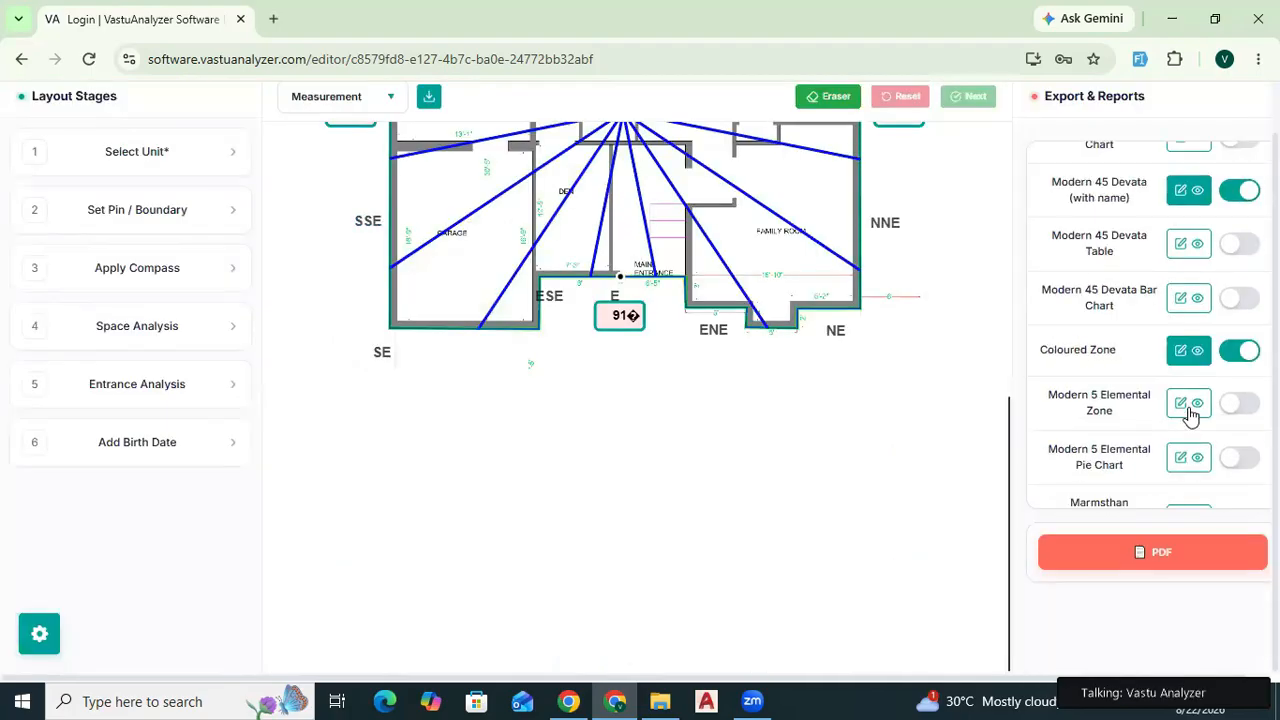
{"action": "left_click", "coordinate": [1188, 414]}
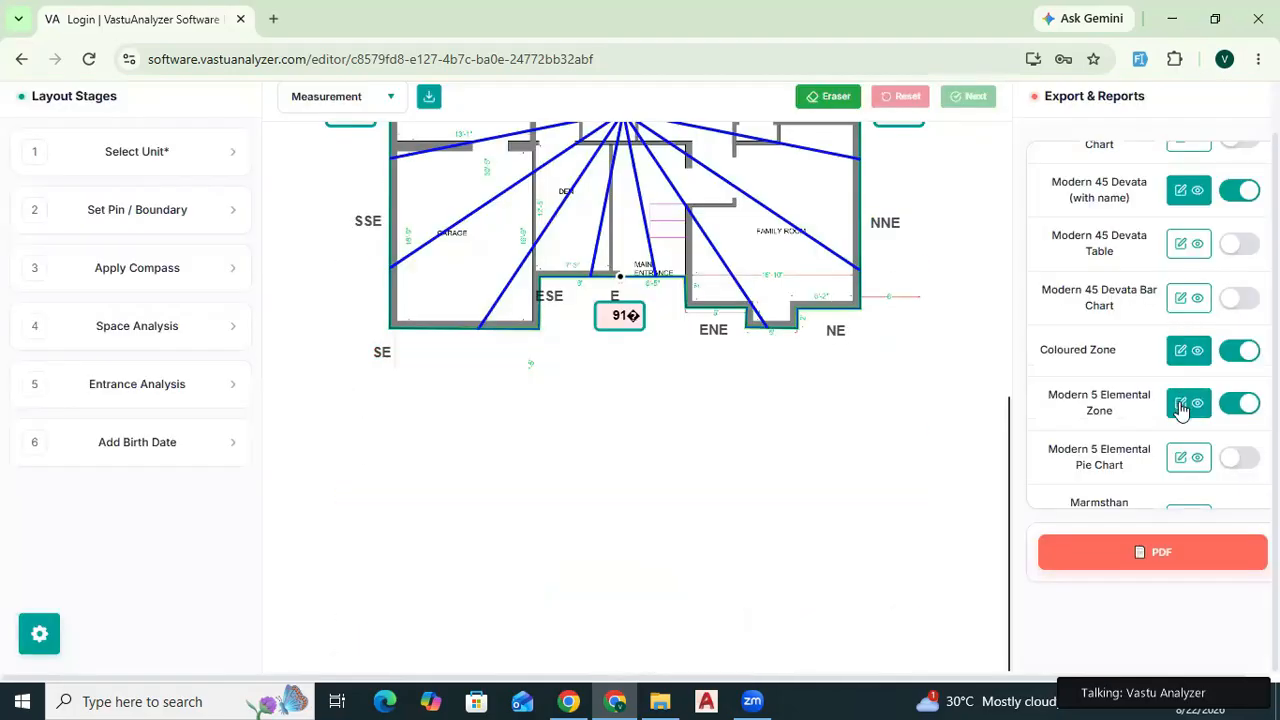
Save the Modern 5 Elemental Pie Chart layer for the report.
{"action": "scroll", "coordinate": [1103, 408], "scroll_direction": "down", "scroll_amount": 1}
{"action": "left_click", "coordinate": [1186, 366]}
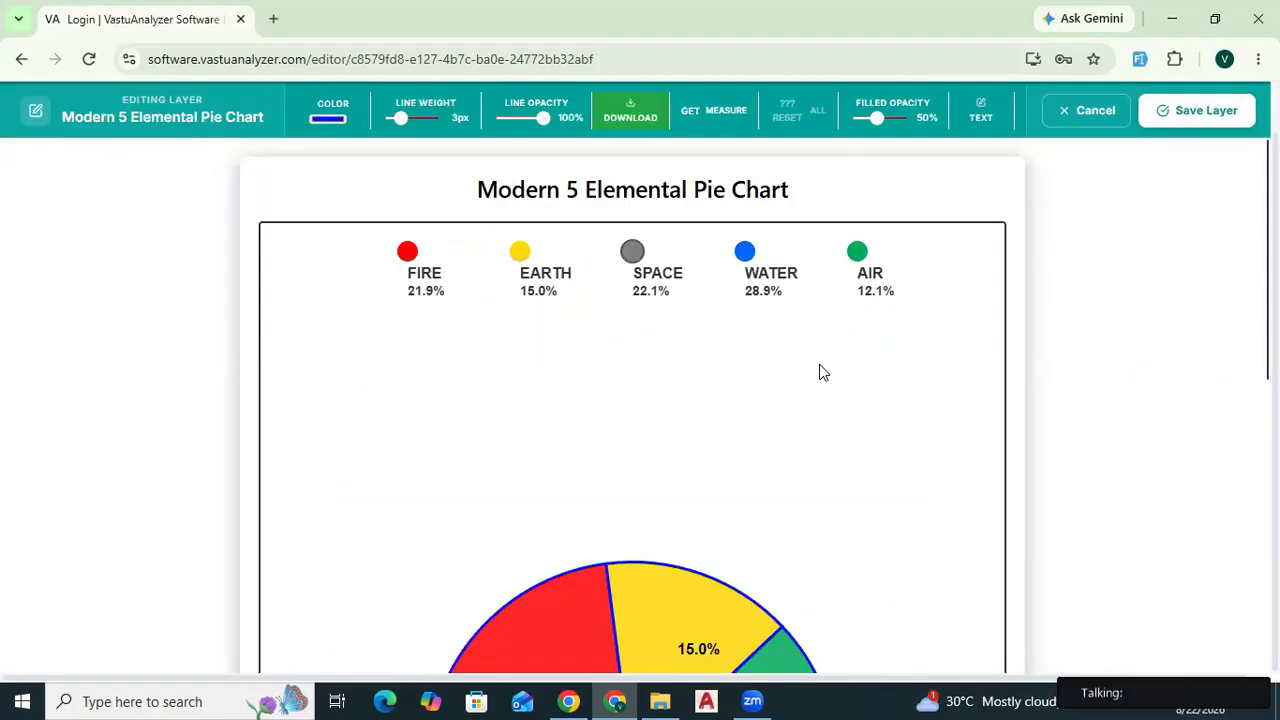
{"action": "left_click", "coordinate": [1199, 118]}
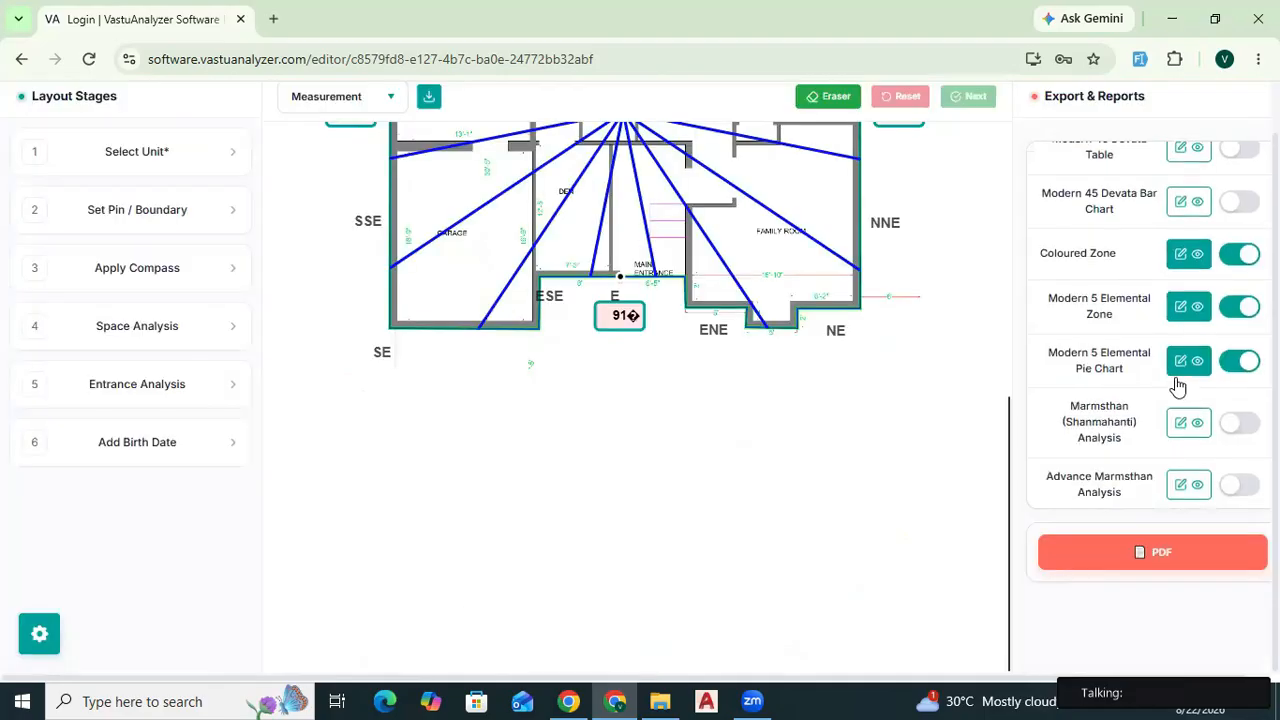
Save the Marmsthan (Shanmahanti) Analysis and Advance Marmsthan Analysis layers for the report.
{"action": "scroll", "coordinate": [1180, 385], "scroll_direction": "down", "scroll_amount": 2}
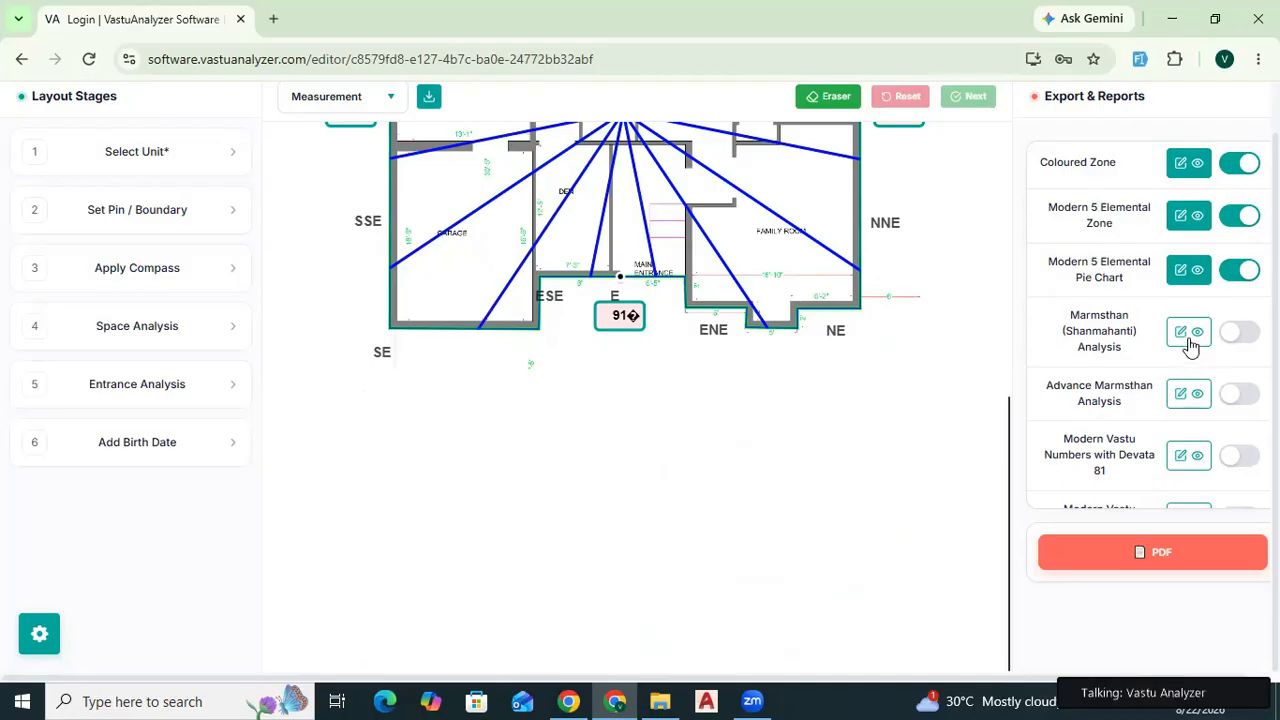
{"action": "left_click", "coordinate": [1188, 338]}
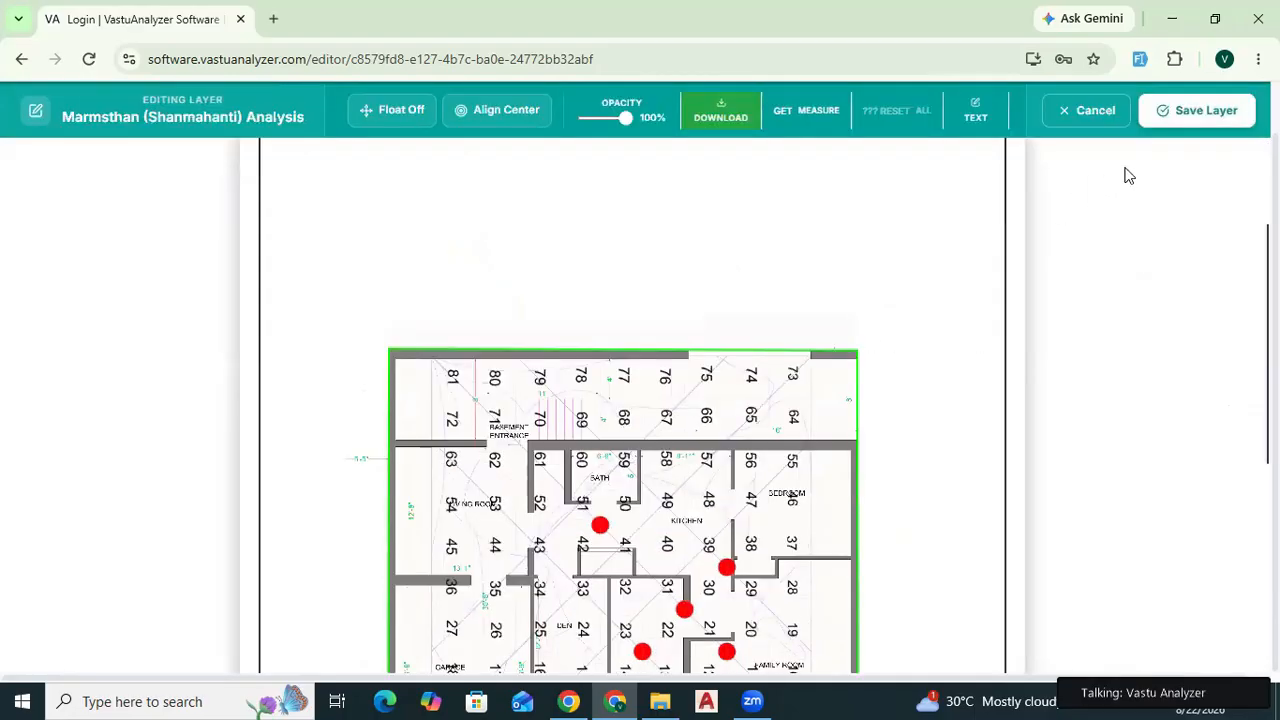
{"action": "left_click", "coordinate": [1222, 114]}
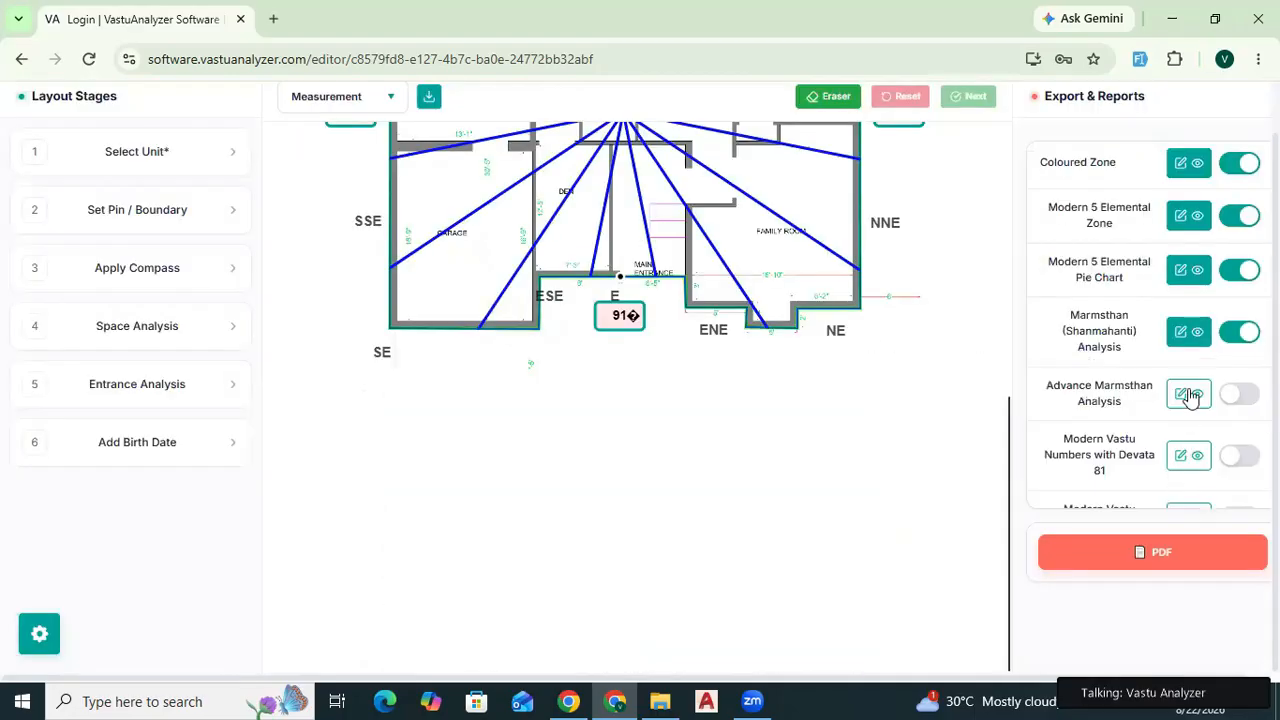
{"action": "scroll", "coordinate": [806, 411], "scroll_direction": "down", "scroll_amount": 4}
{"action": "left_click", "coordinate": [1195, 118]}
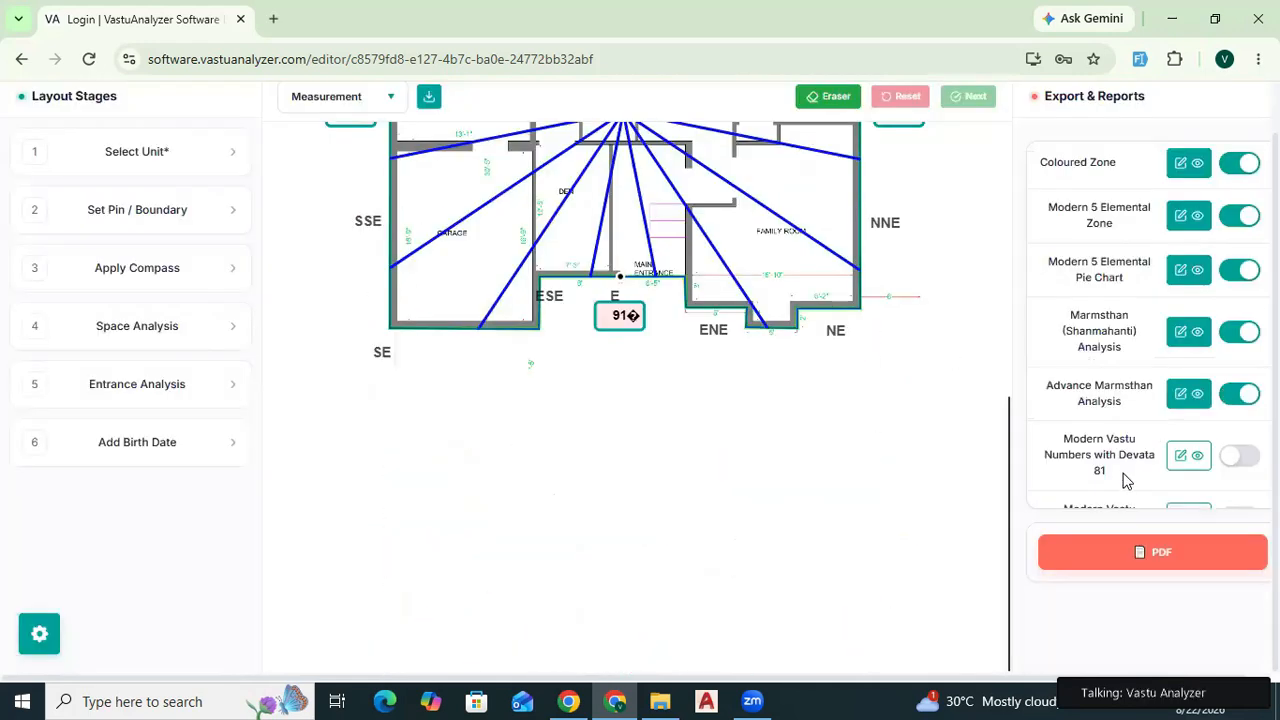
Save the 3X3 Grid layer for the report.
{"action": "left_click_drag", "start_coordinate": [1095, 468], "coordinate": [1046, 443]}
{"action": "scroll", "coordinate": [1080, 430], "scroll_direction": "down", "scroll_amount": 1}
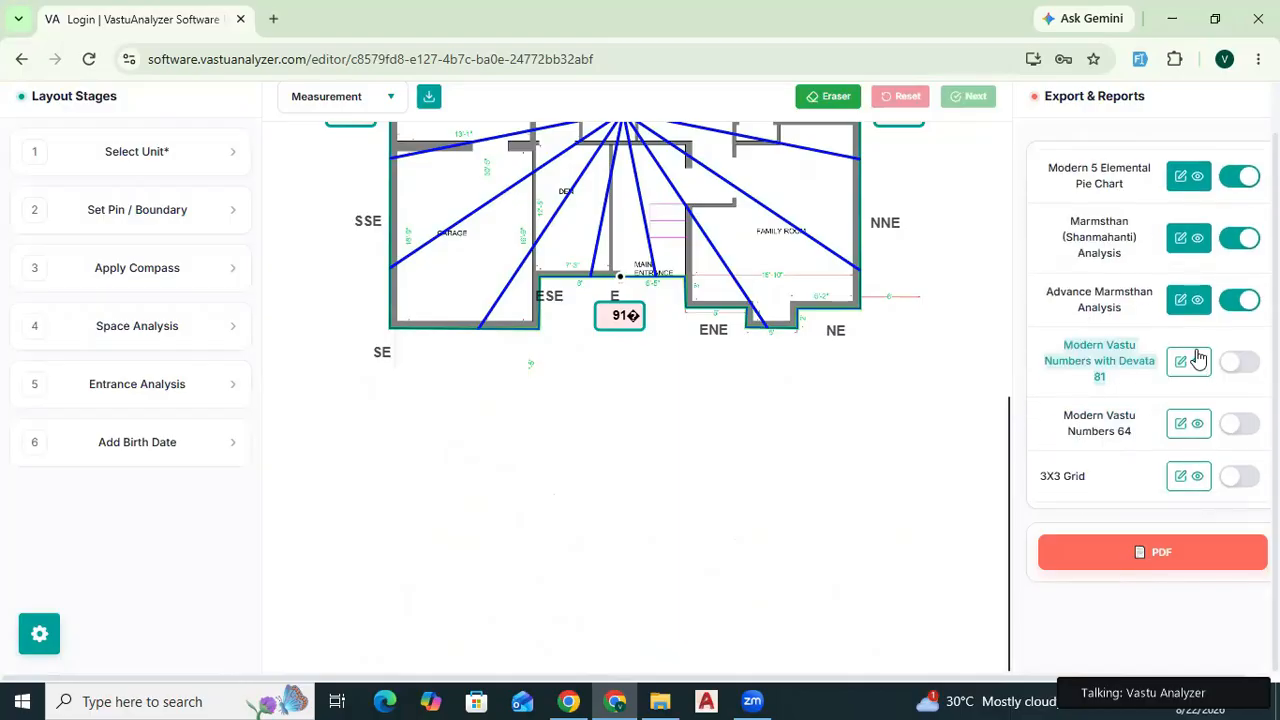
{"action": "left_click", "coordinate": [1190, 479]}
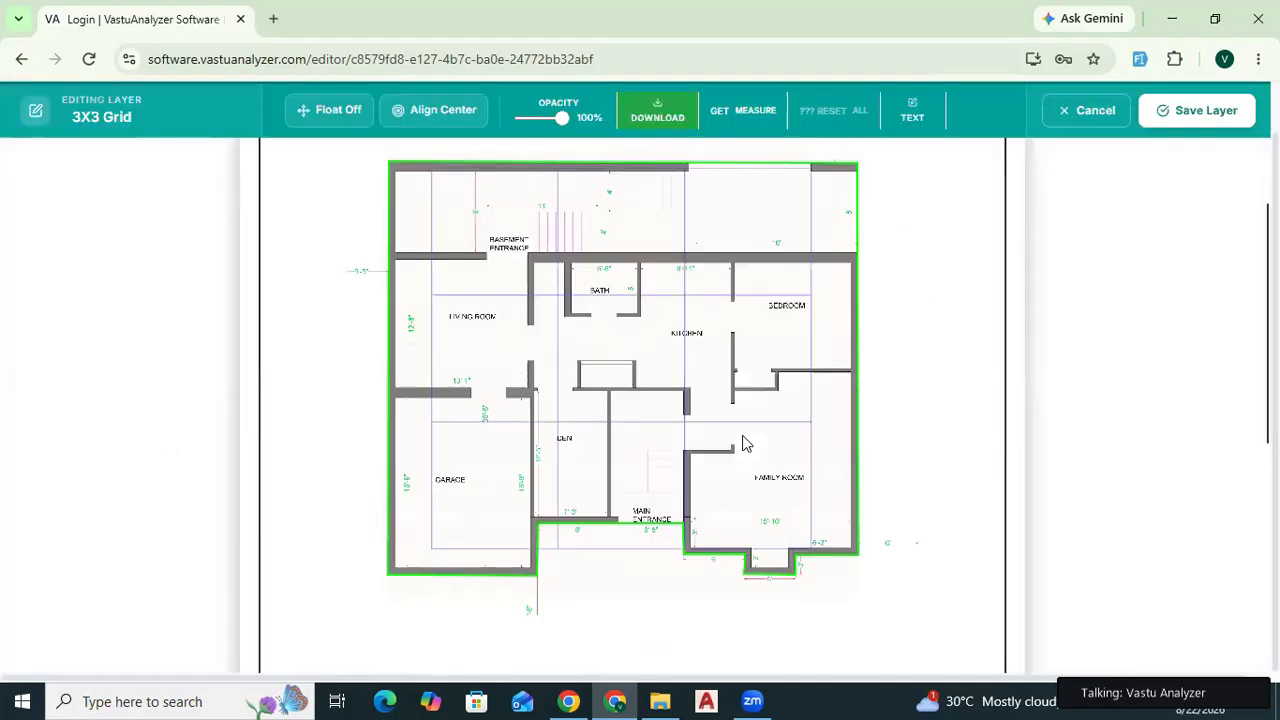
{"action": "left_click", "coordinate": [1192, 112]}
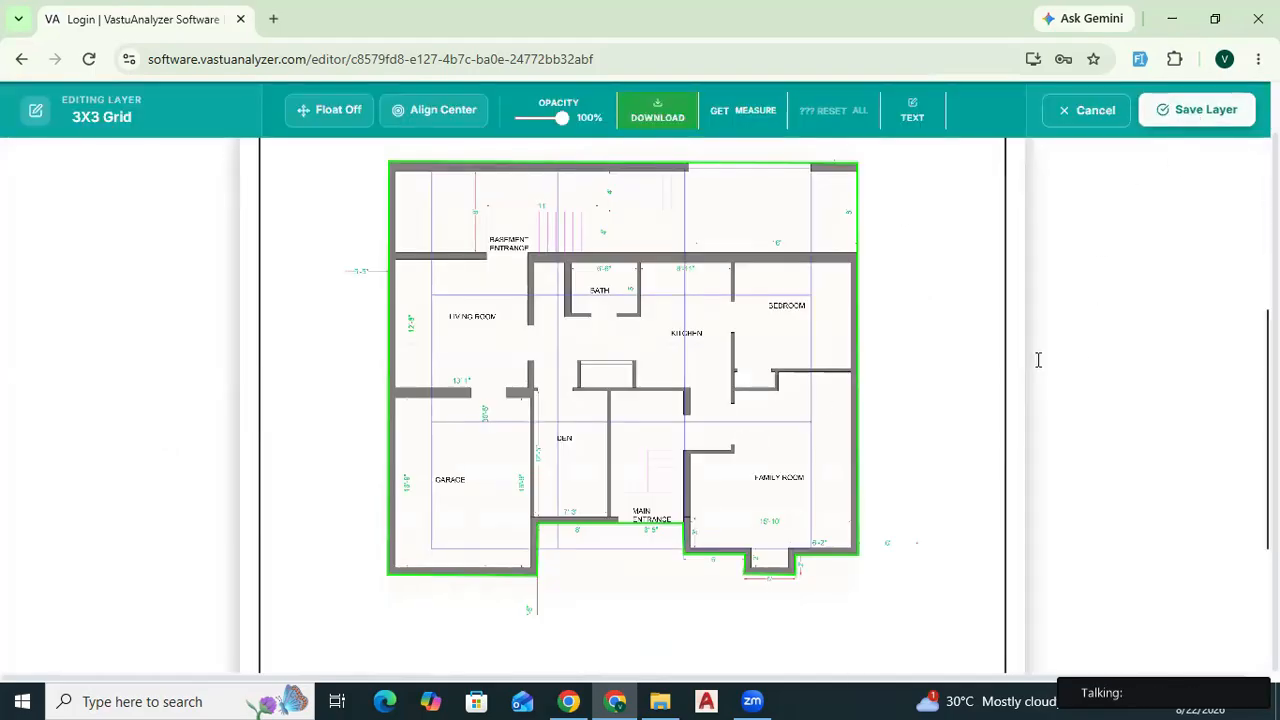
In the 3X3 Grid layer, widen the floating grid overlay beyond both side walls, rotate it slightly counterclockwise, and save the layer again.
{"action": "left_click", "coordinate": [1188, 479]}
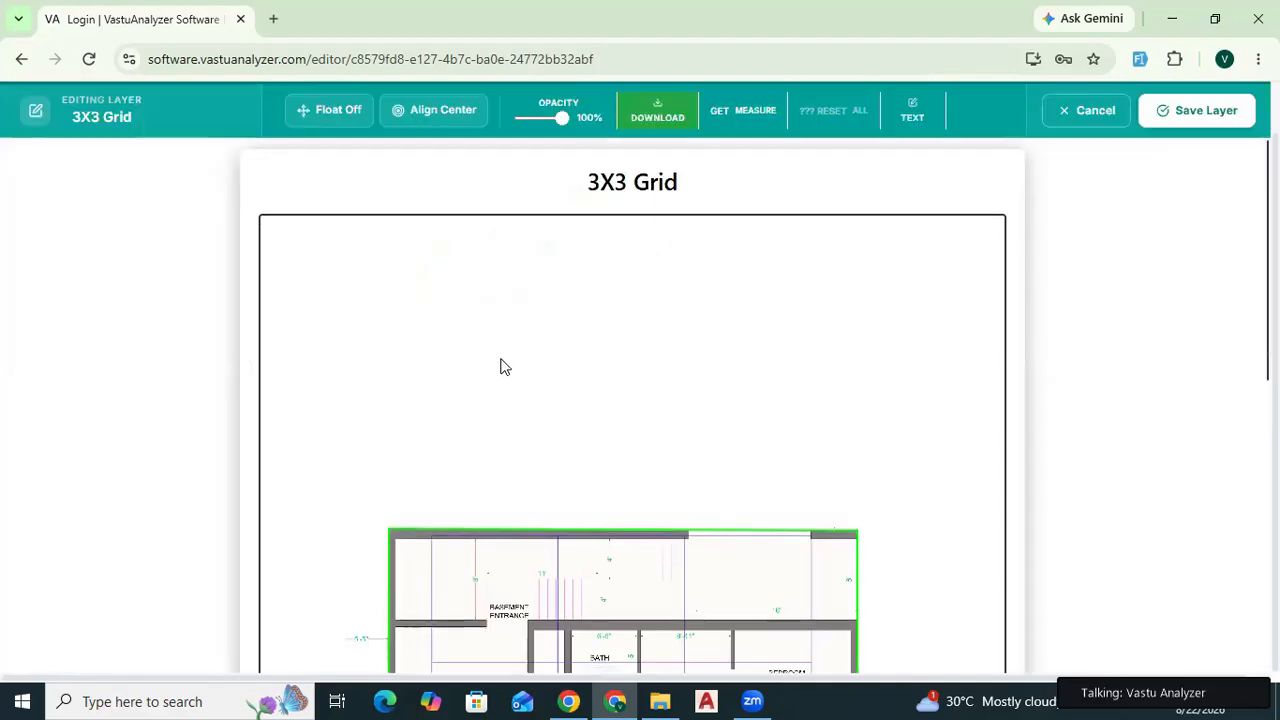
{"action": "left_click", "coordinate": [340, 112]}
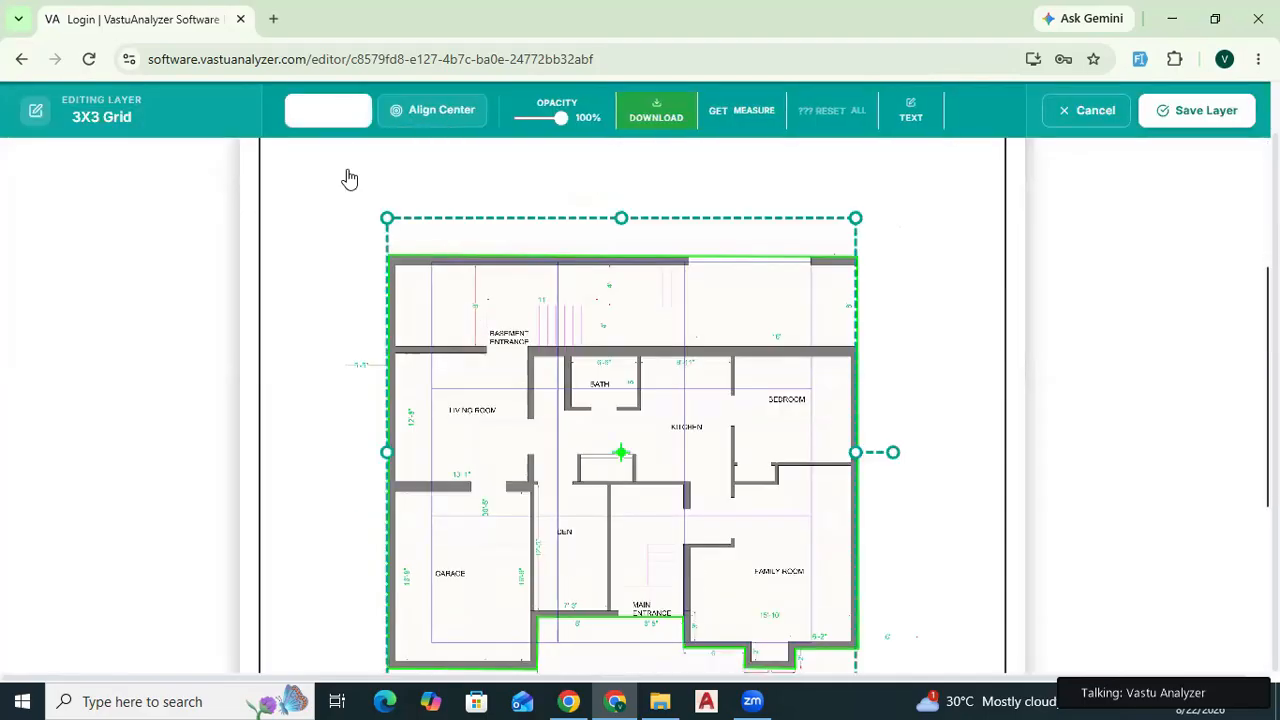
{"action": "left_click_drag", "start_coordinate": [387, 217], "coordinate": [341, 209]}
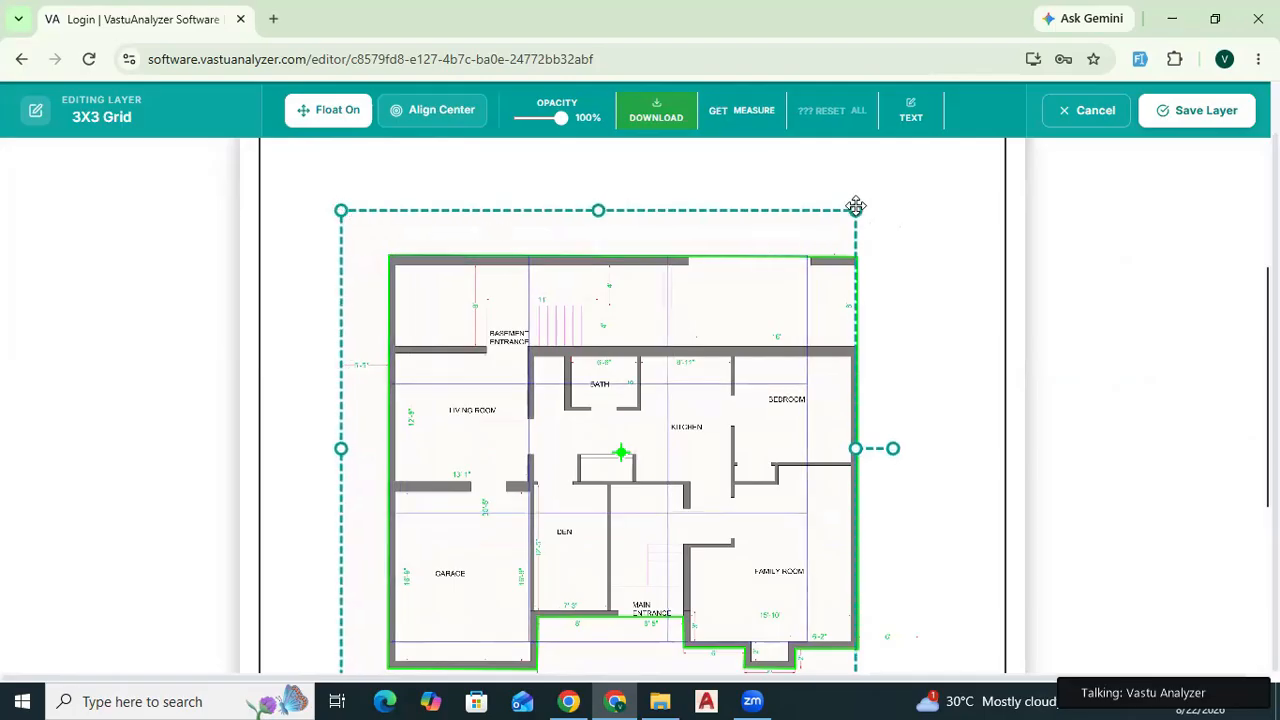
{"action": "left_click_drag", "start_coordinate": [857, 209], "coordinate": [911, 212]}
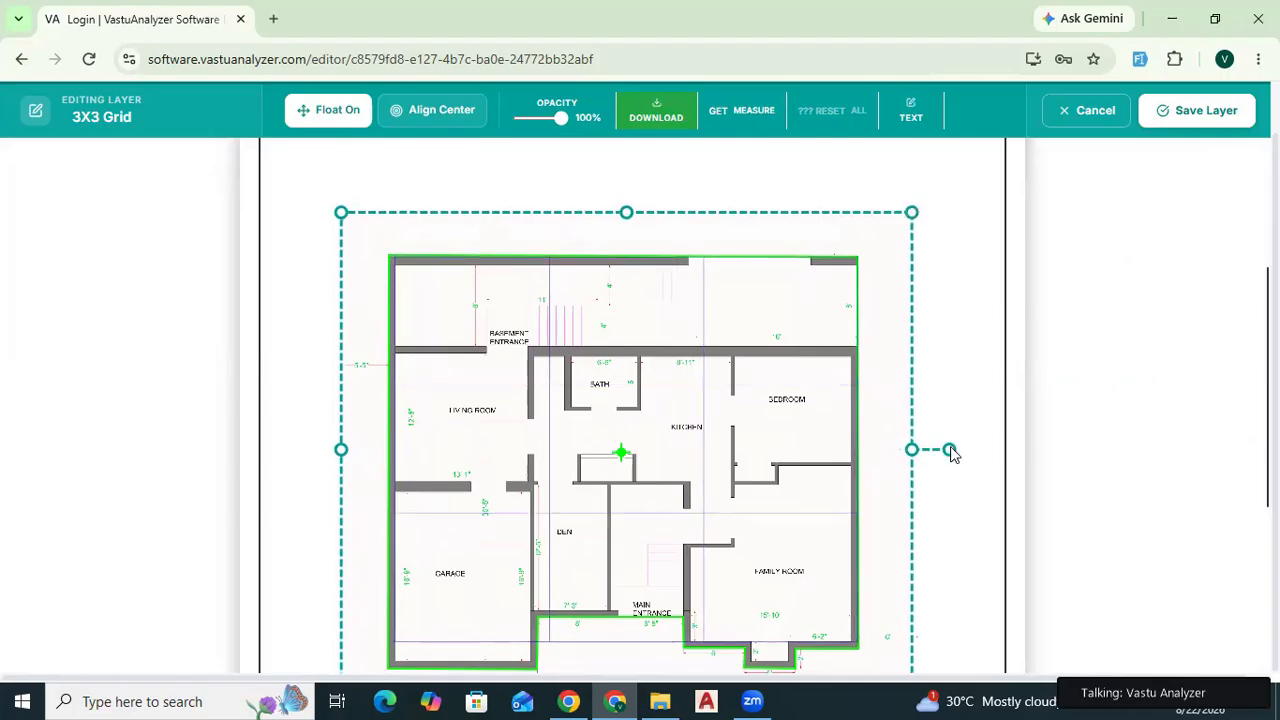
{"action": "mouse_move", "coordinate": [950, 448]}
{"action": "left_mouse_down"}
{"action": "mouse_move", "coordinate": [931, 531]}
{"action": "mouse_move", "coordinate": [951, 443]}
{"action": "left_mouse_up"}
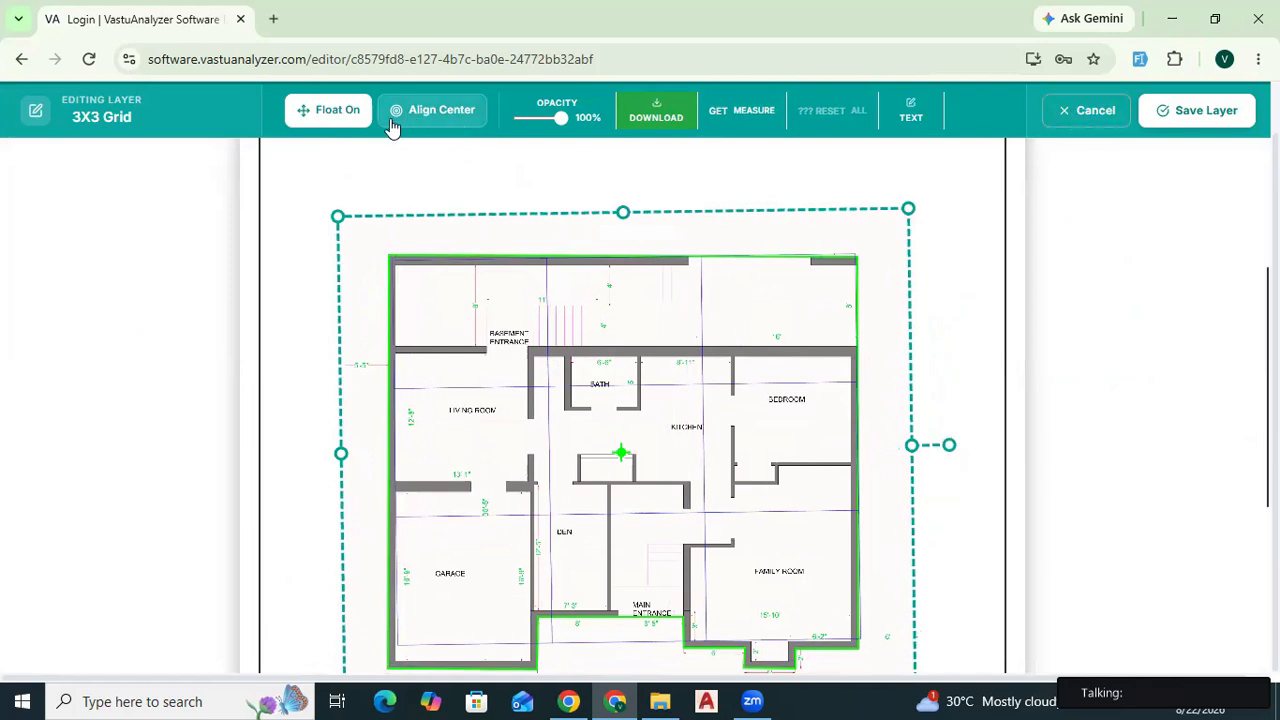
{"action": "left_click", "coordinate": [325, 110]}
{"action": "left_click", "coordinate": [1190, 110]}
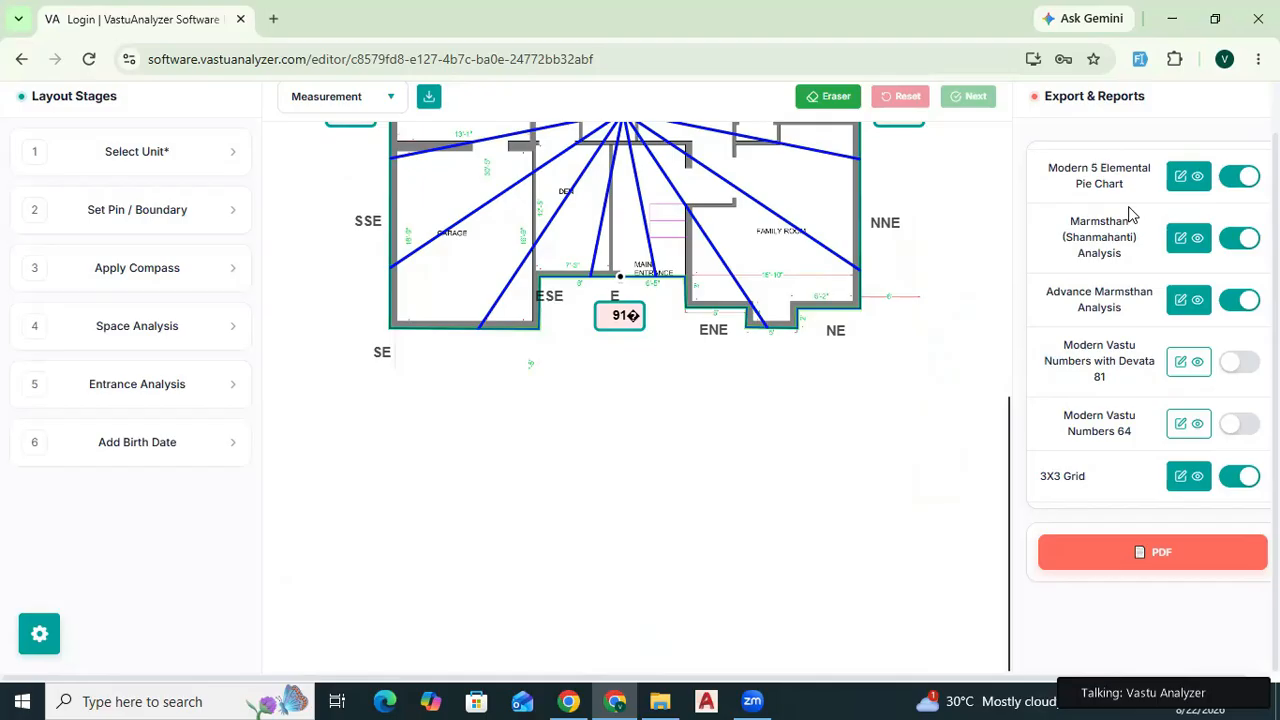
Save the Vedic Mahavastu Chakra and 16 Directional Domestic Vastu layers from the Vedic Vastu group for the report.
{"action": "scroll", "coordinate": [1110, 290], "scroll_direction": "down", "scroll_amount": 4}
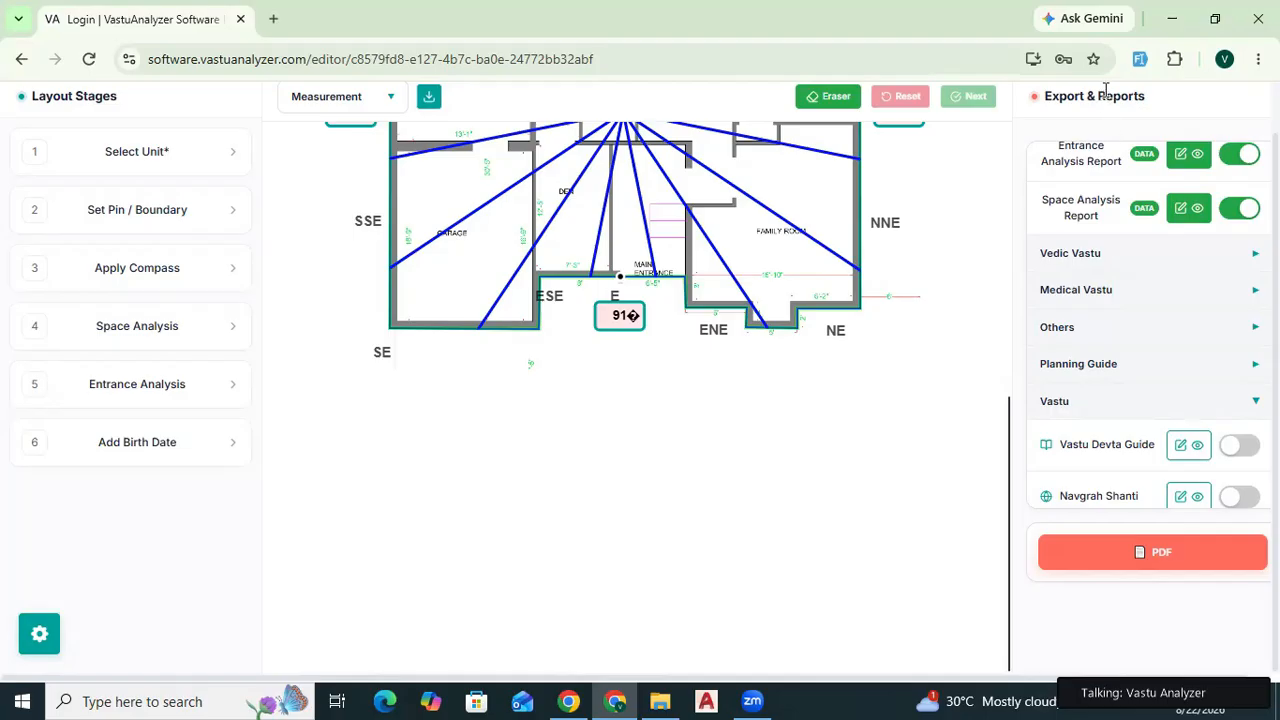
{"action": "left_click", "coordinate": [1143, 259]}
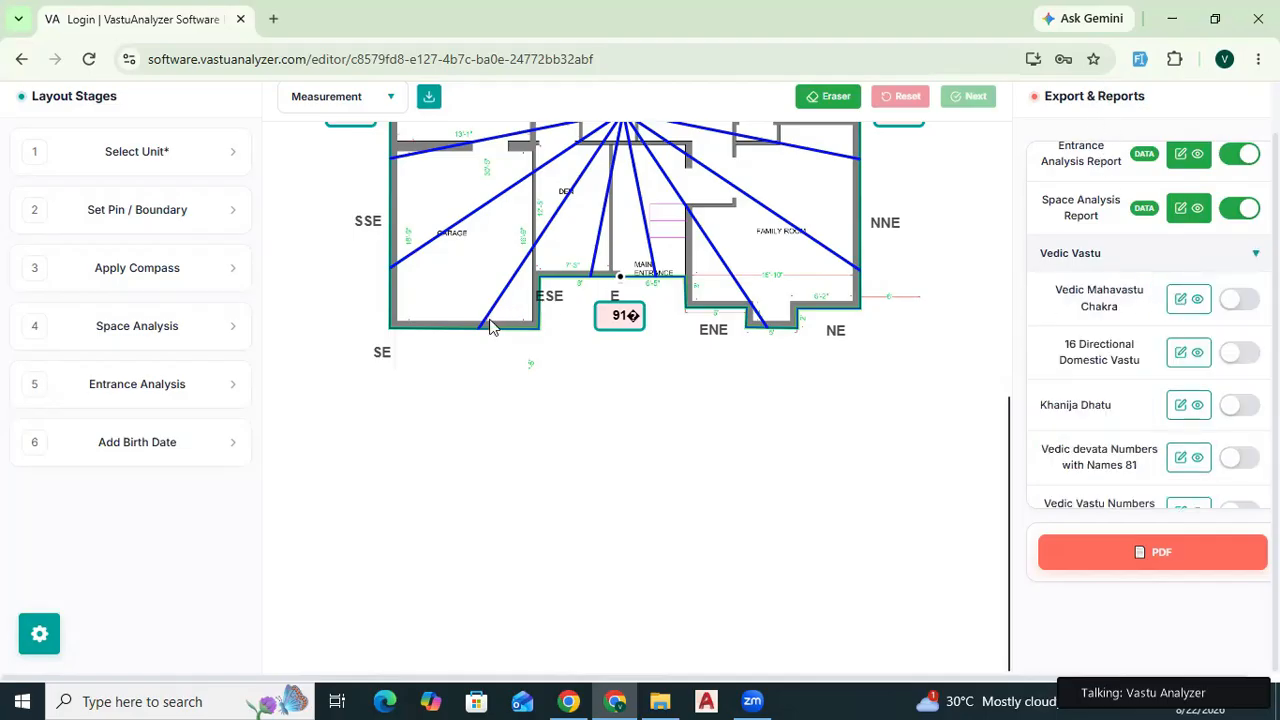
{"action": "left_click", "coordinate": [1180, 300]}
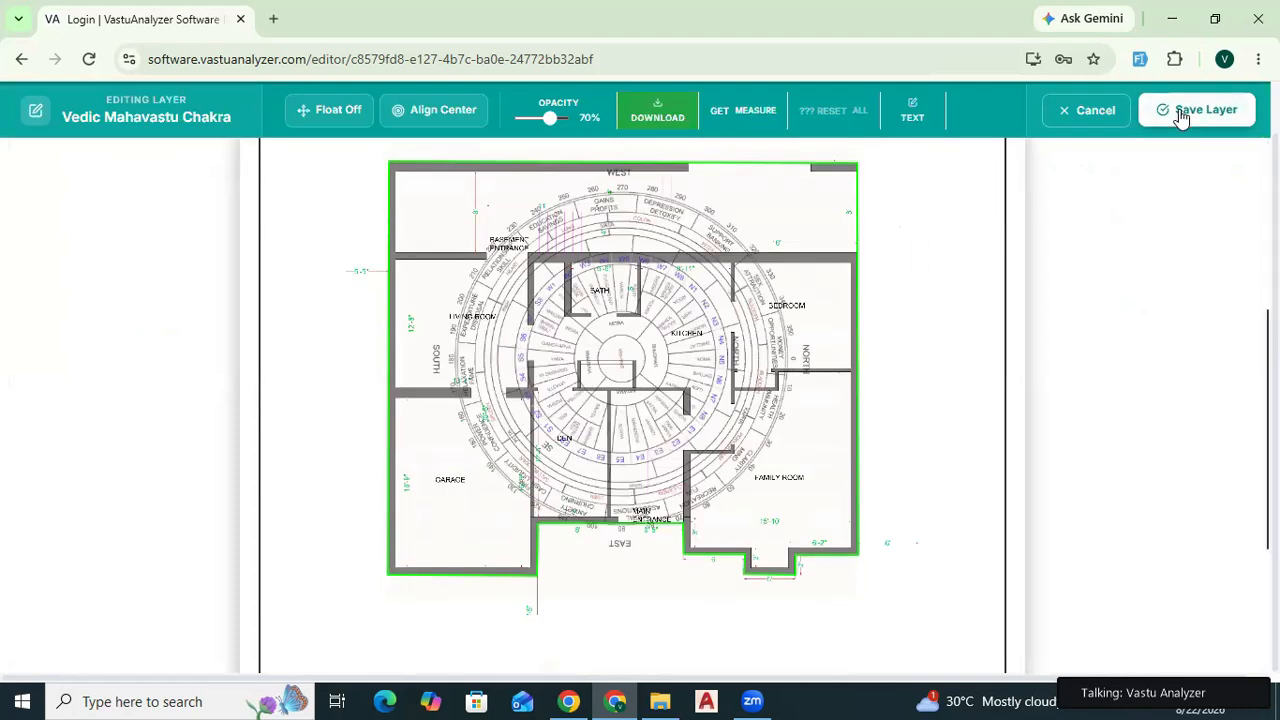
{"action": "left_click", "coordinate": [1181, 112]}
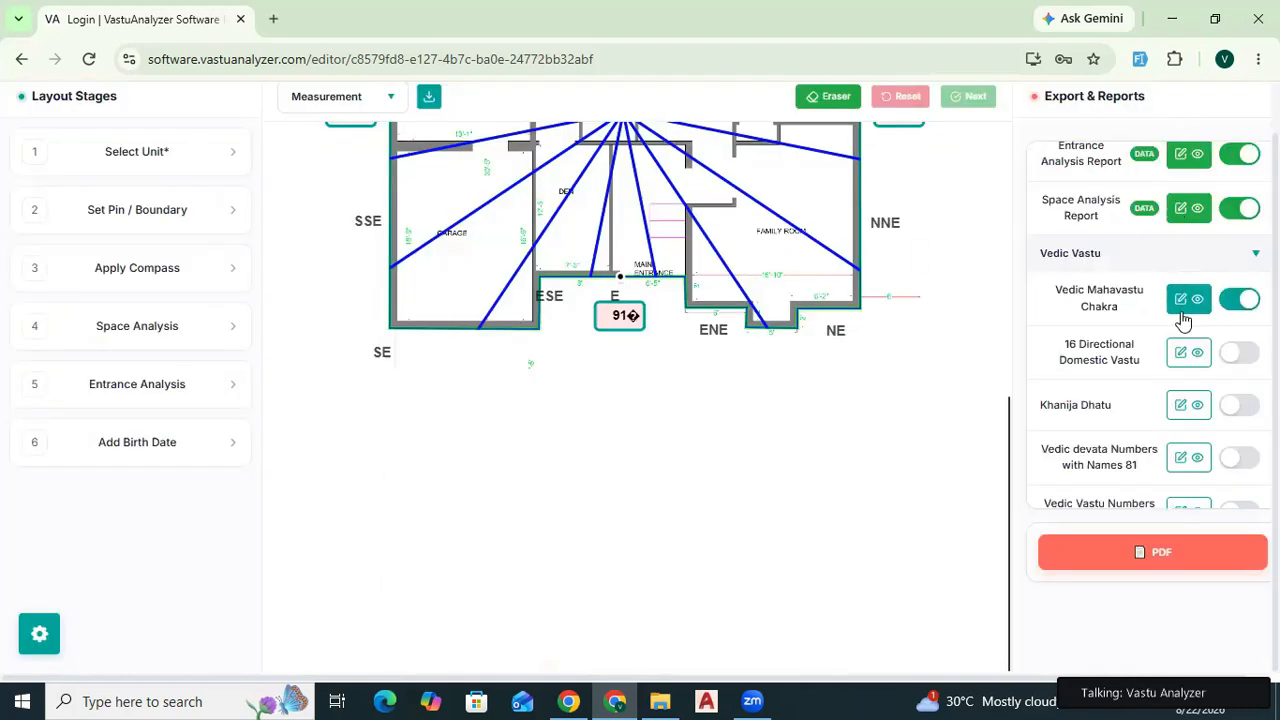
{"action": "left_click", "coordinate": [1180, 352]}
{"action": "left_click", "coordinate": [1152, 122]}
Save the Direction Deity Planet and Devata Bhojan Aadi layers for the report.
{"action": "scroll", "coordinate": [1135, 420], "scroll_direction": "down", "scroll_amount": 2}
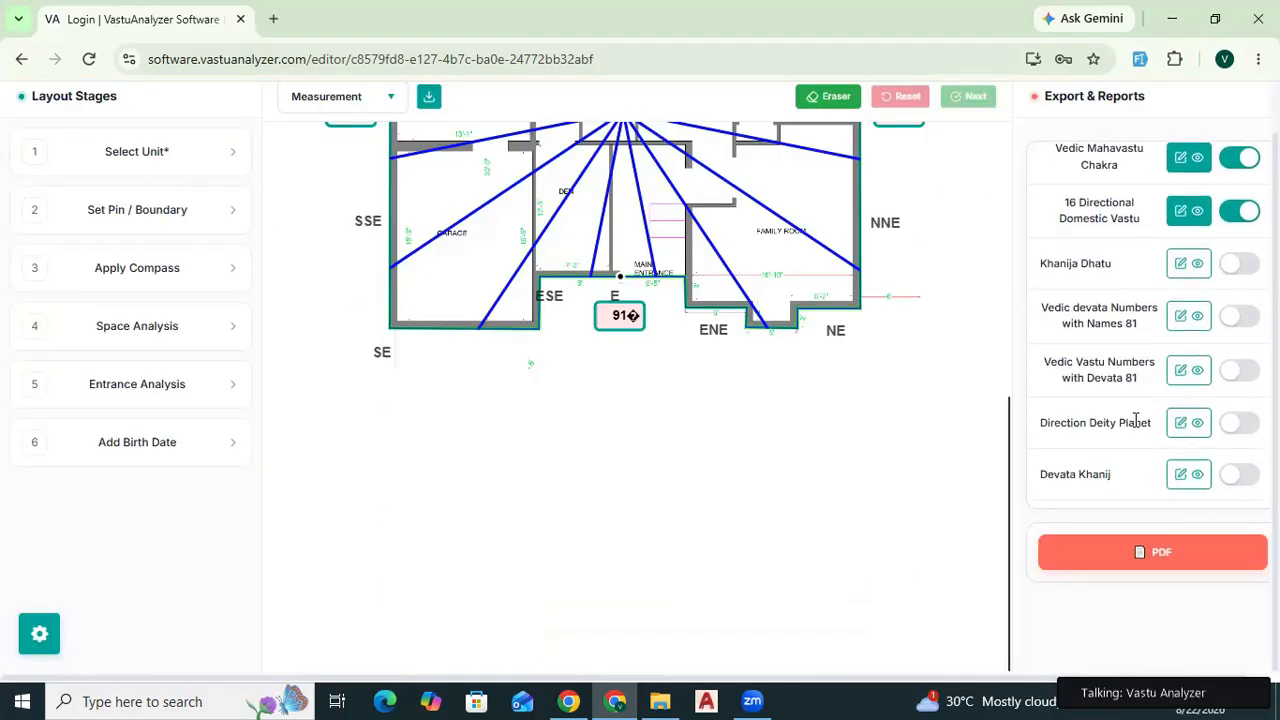
{"action": "scroll", "coordinate": [1135, 420], "scroll_direction": "down", "scroll_amount": 1}
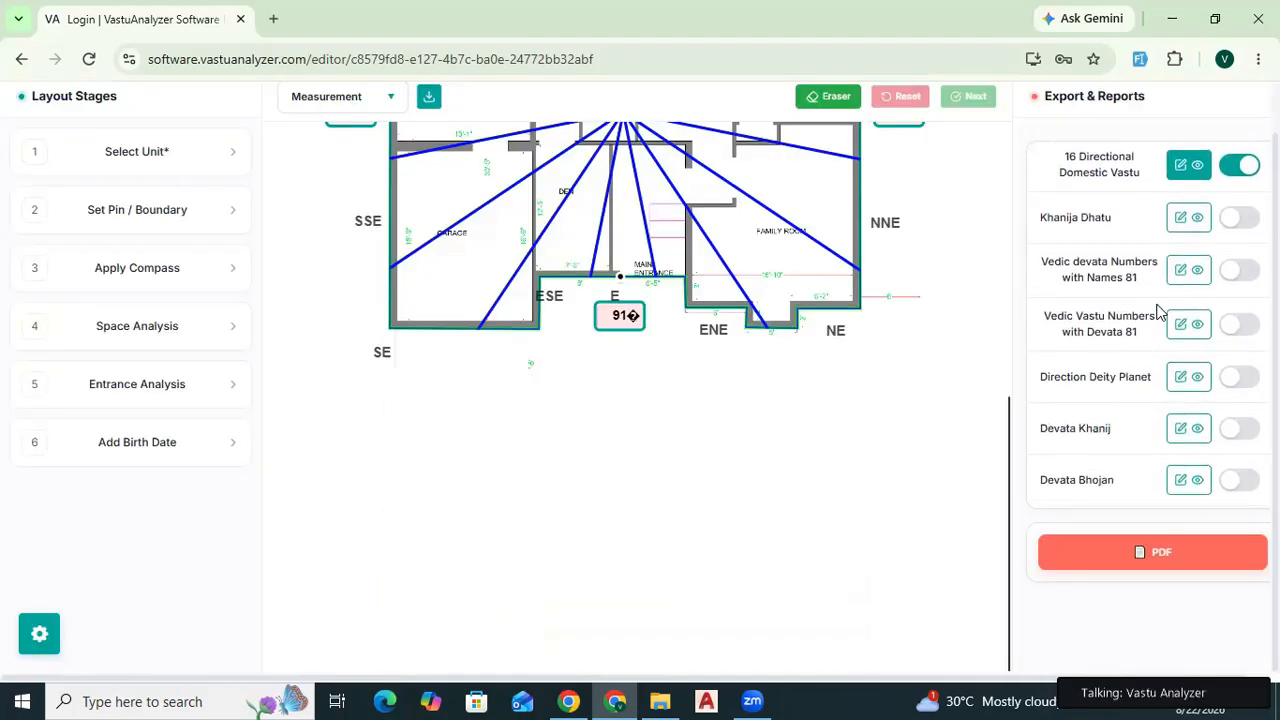
{"action": "left_click", "coordinate": [1180, 376]}
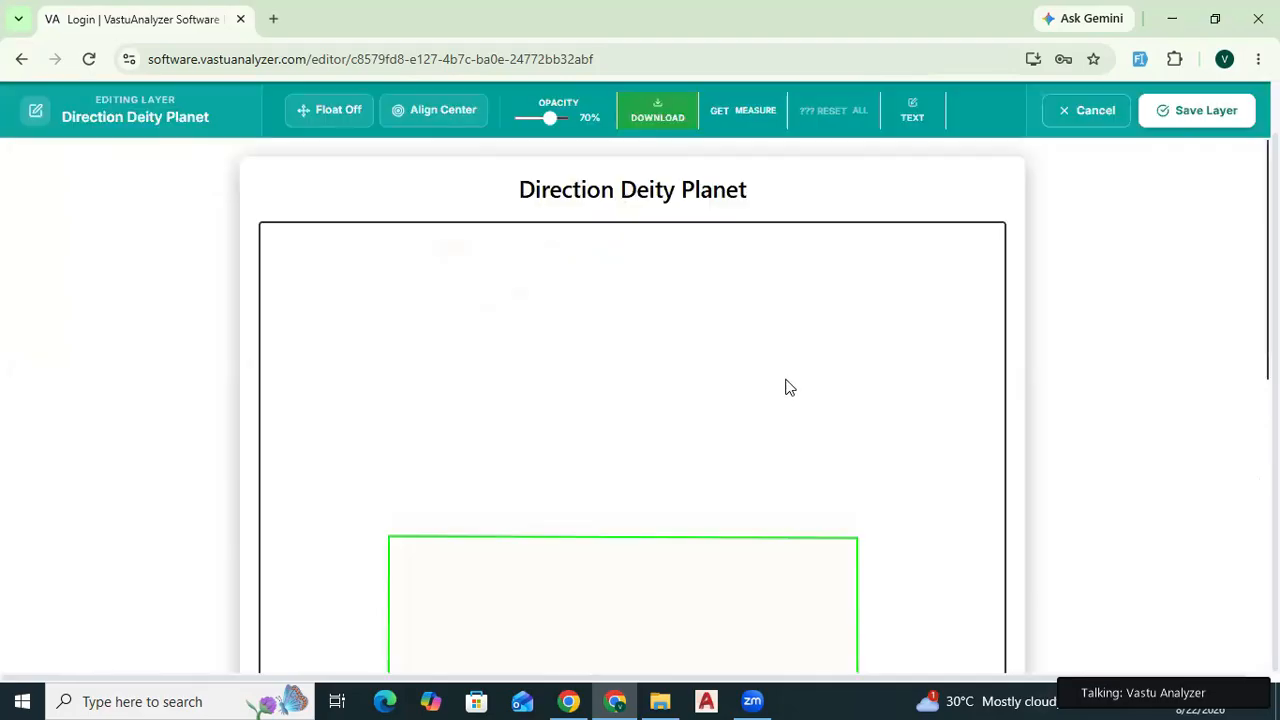
{"action": "left_click", "coordinate": [1190, 114]}
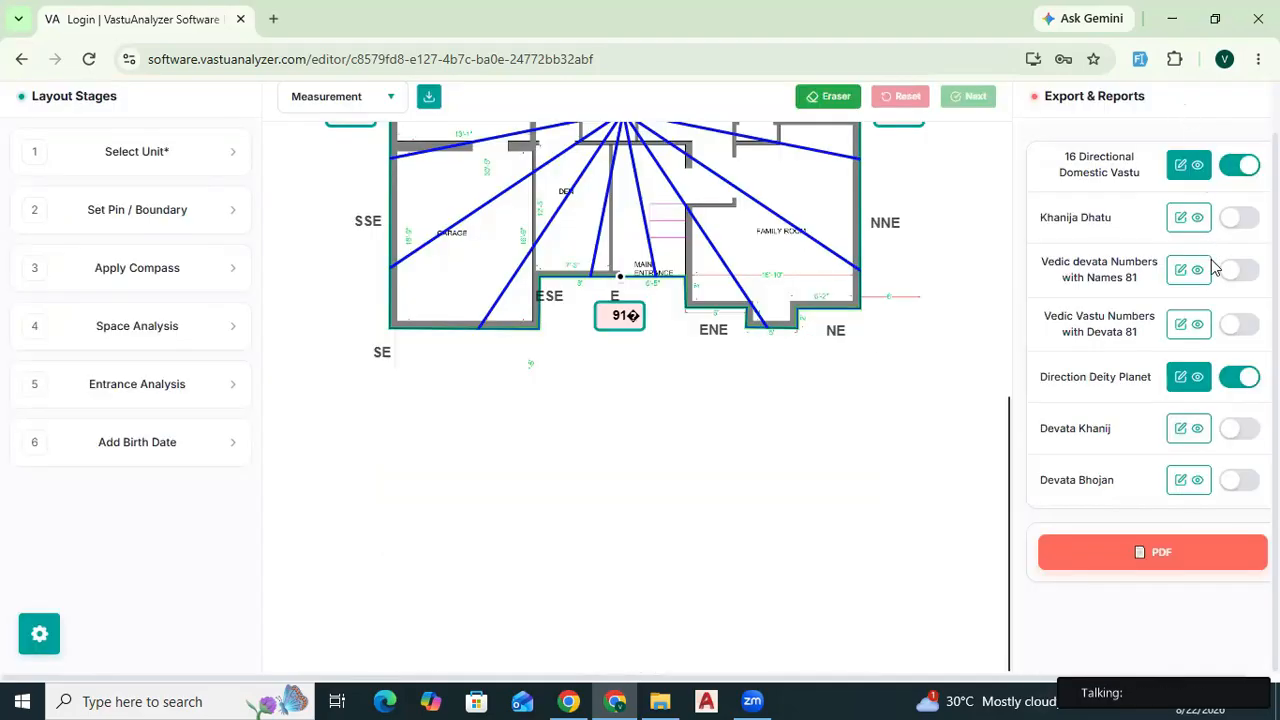
{"action": "scroll", "coordinate": [1190, 380], "scroll_direction": "down", "scroll_amount": 4}
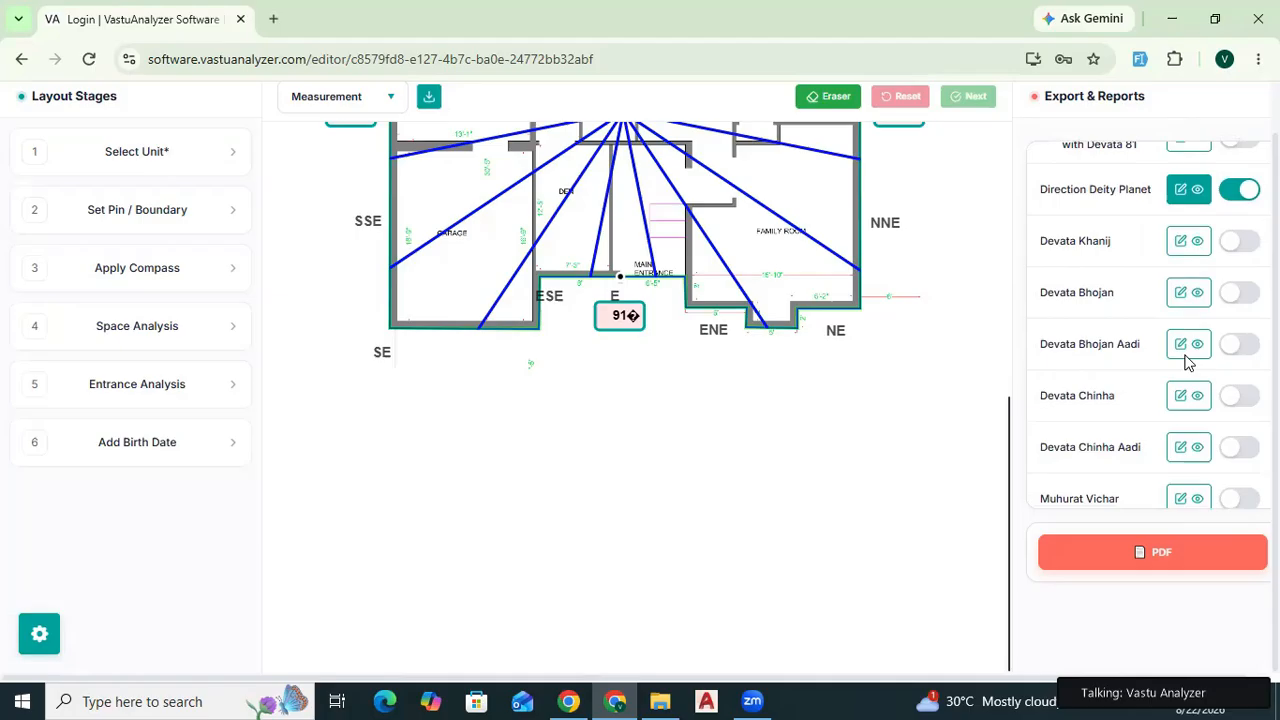
{"action": "left_click", "coordinate": [1181, 344]}
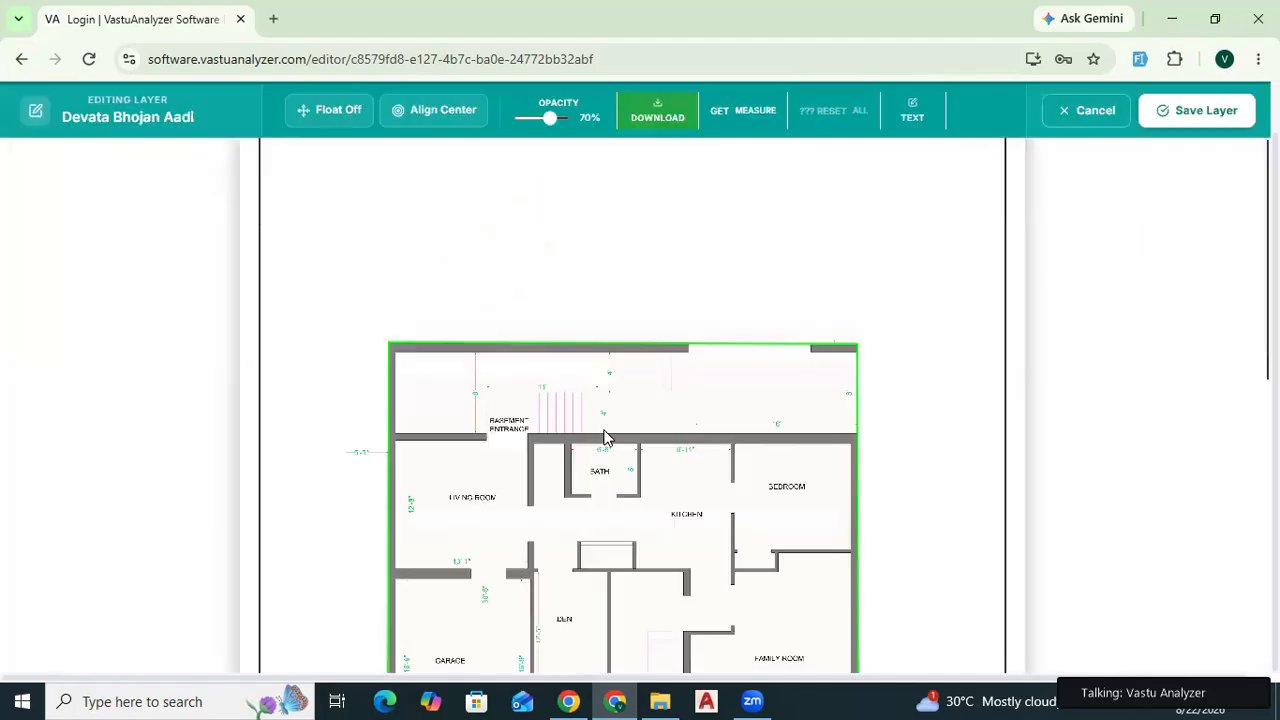
{"action": "left_click", "coordinate": [1185, 116]}
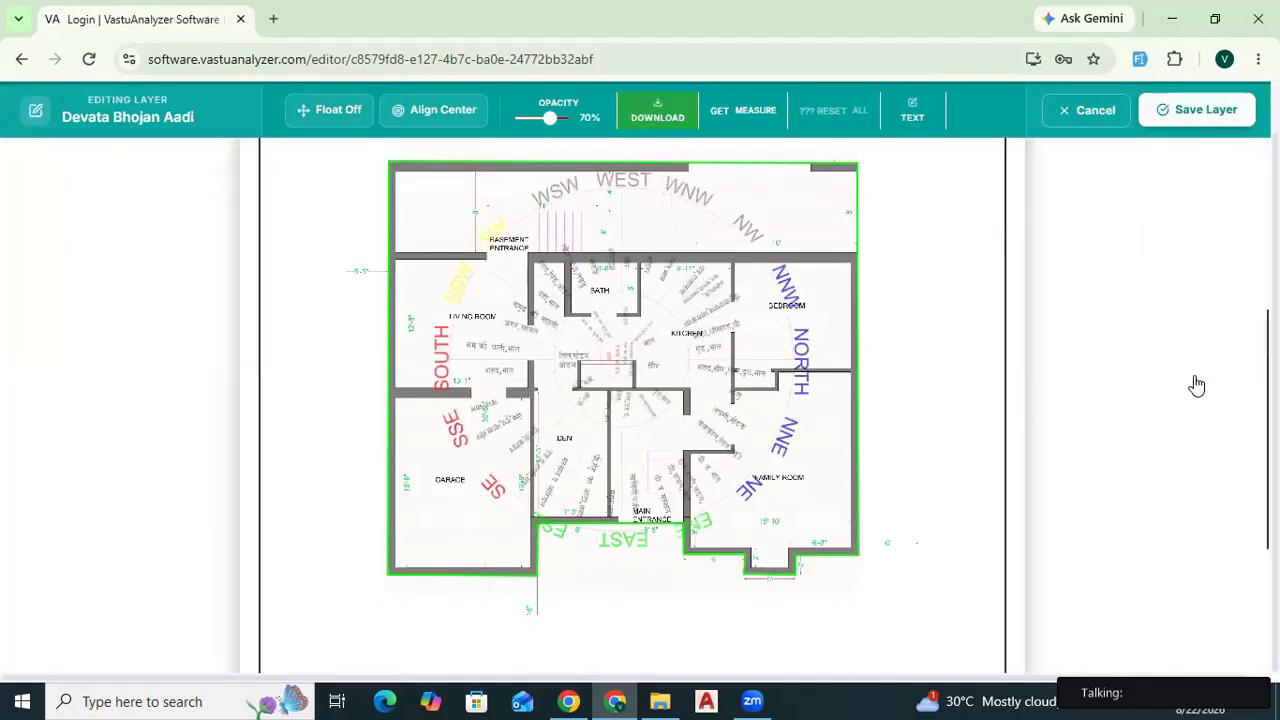
Save the Vedic 45 Devata (with name) layer for the report.
{"action": "scroll", "coordinate": [1152, 420], "scroll_direction": "down", "scroll_amount": 2}
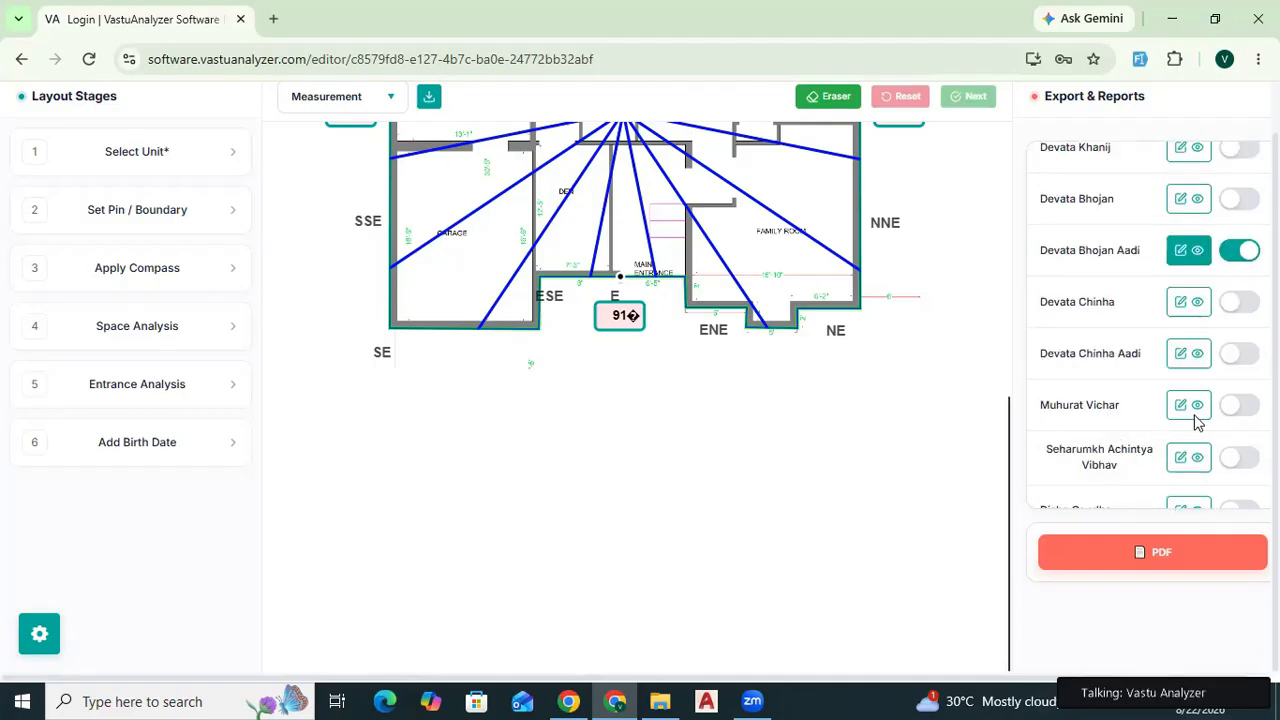
{"action": "scroll", "coordinate": [1170, 440], "scroll_direction": "down", "scroll_amount": 4}
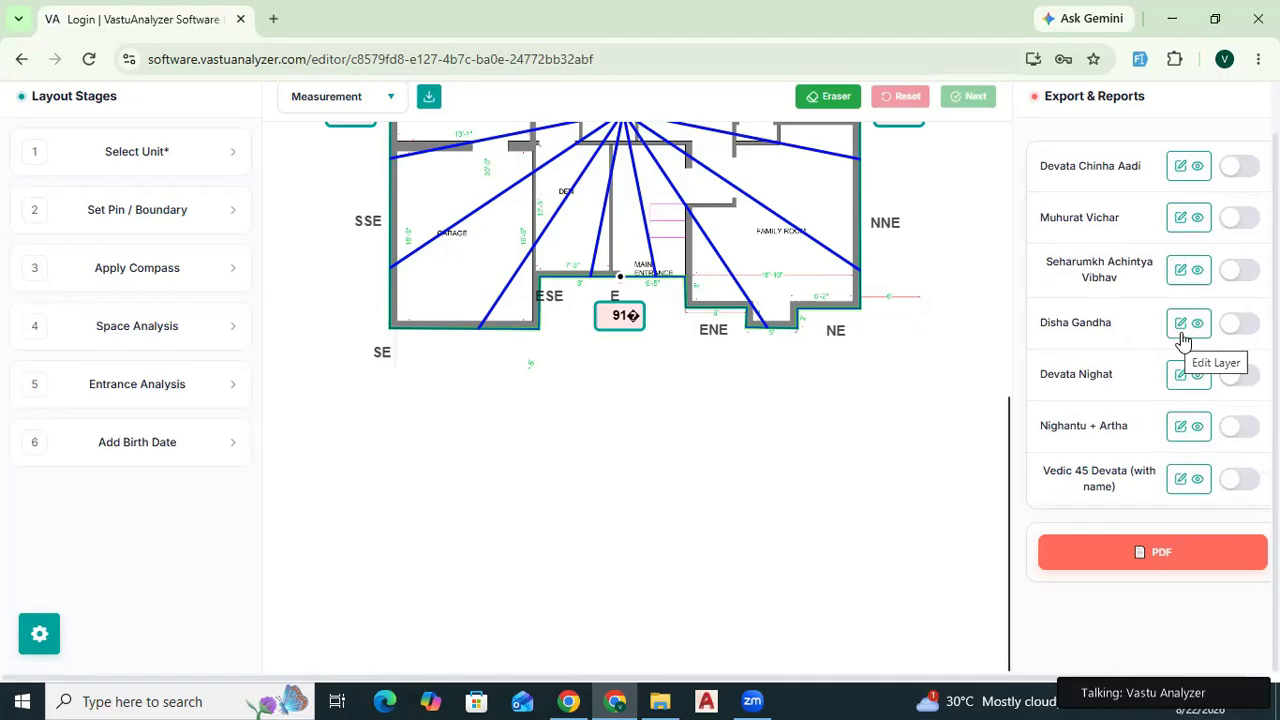
{"action": "scroll", "coordinate": [1165, 390], "scroll_direction": "down", "scroll_amount": 2}
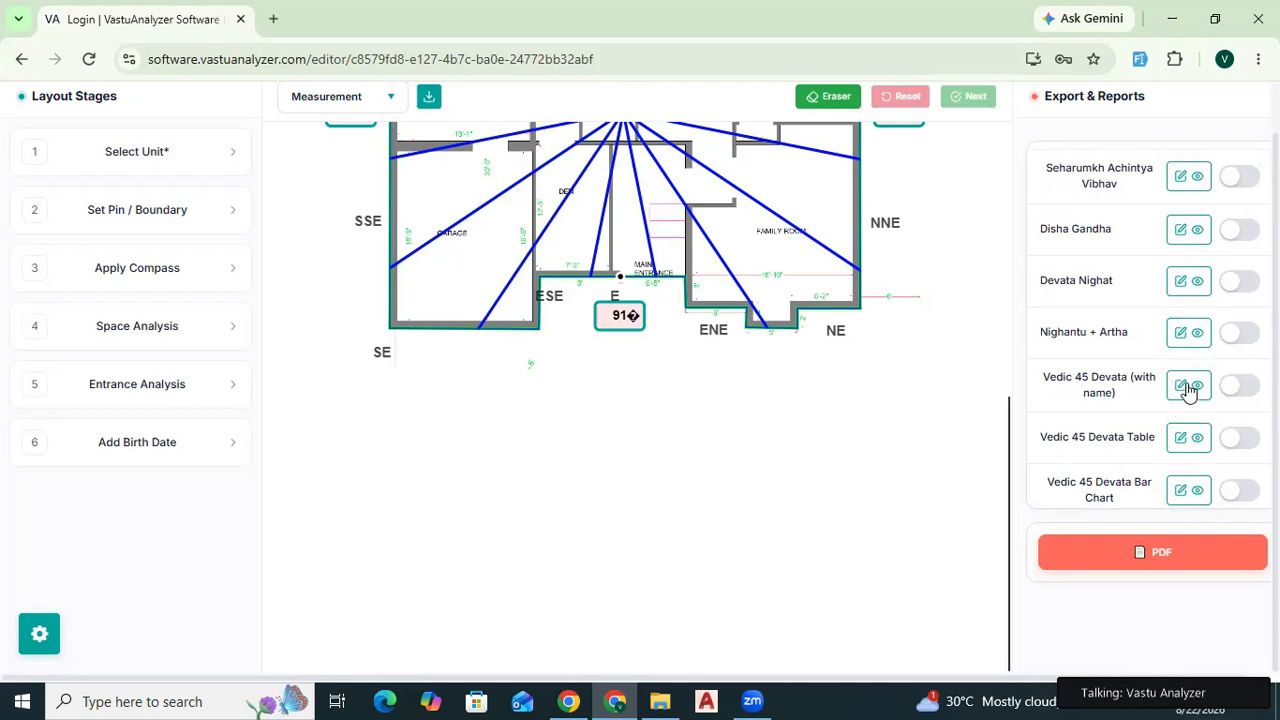
{"action": "left_click", "coordinate": [1183, 387]}
{"action": "scroll", "coordinate": [677, 402], "scroll_direction": "down", "scroll_amount": 3}
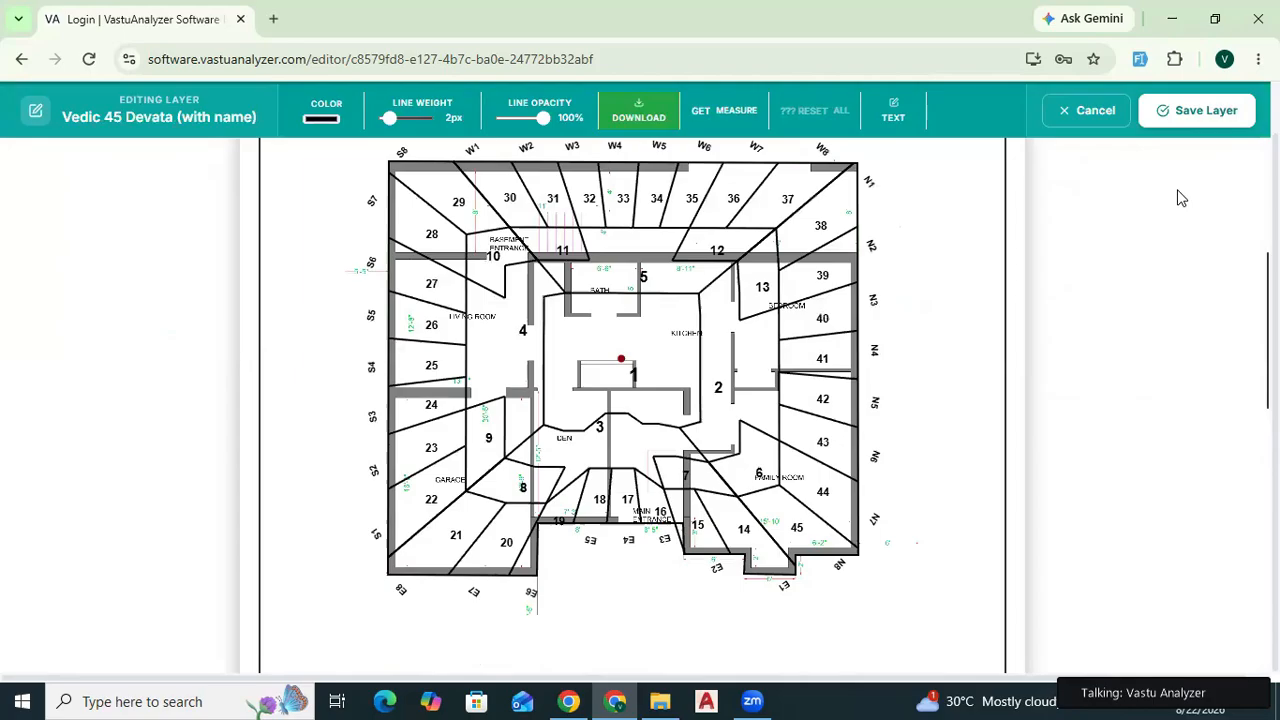
{"action": "left_click", "coordinate": [1195, 109]}
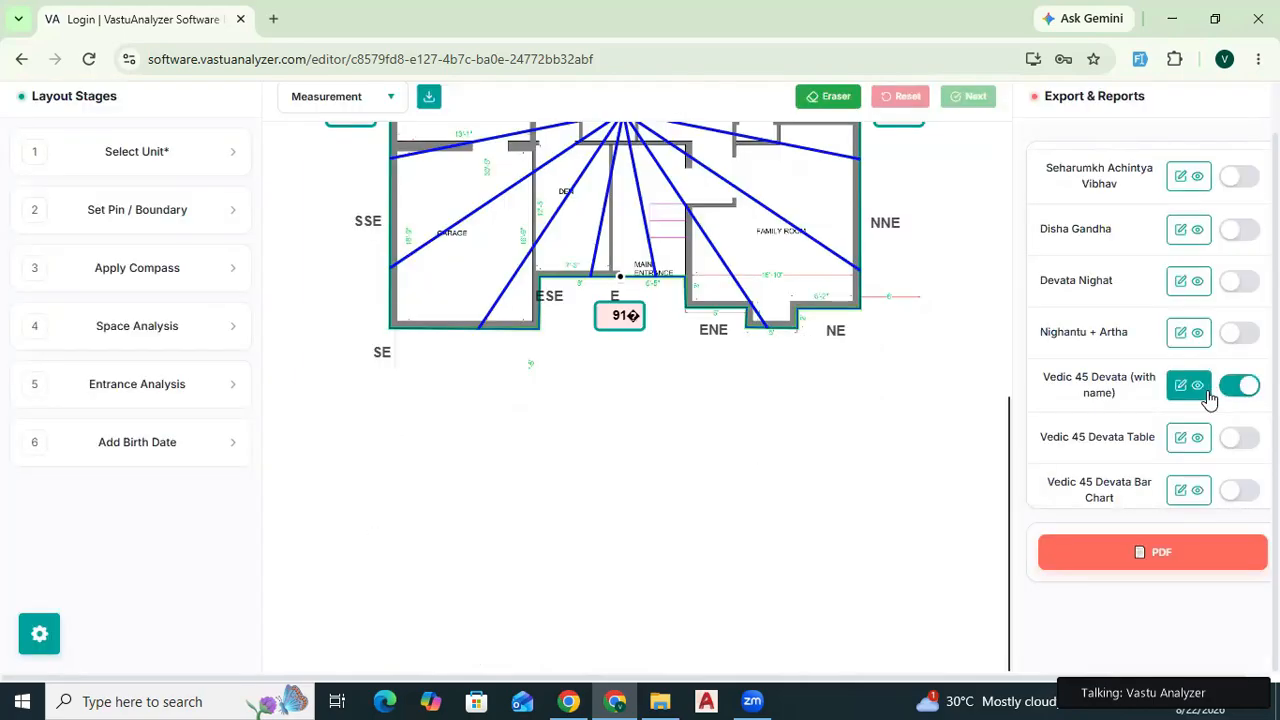
Save the 4 State Analysis and 64 Padvinyash Analysis layers for the report.
{"action": "scroll", "coordinate": [1195, 405], "scroll_direction": "down", "scroll_amount": 1}
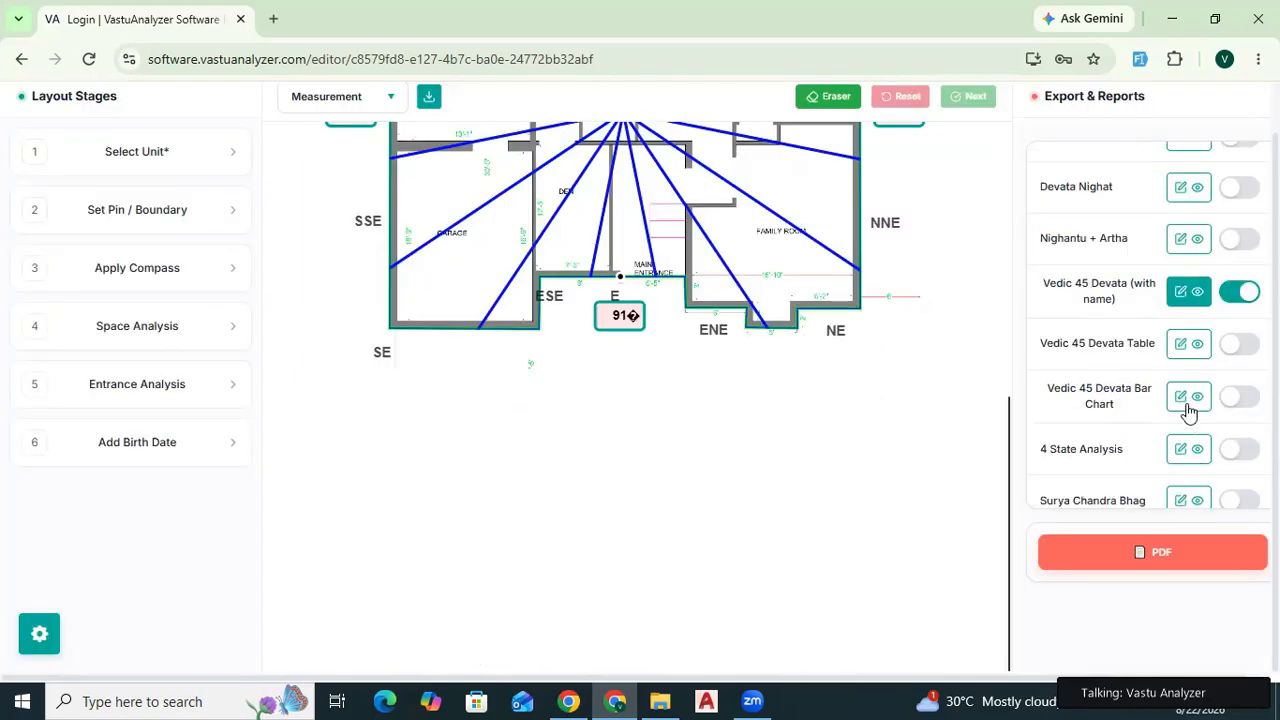
{"action": "left_click", "coordinate": [1183, 451]}
{"action": "scroll", "coordinate": [855, 428], "scroll_direction": "down", "scroll_amount": 3}
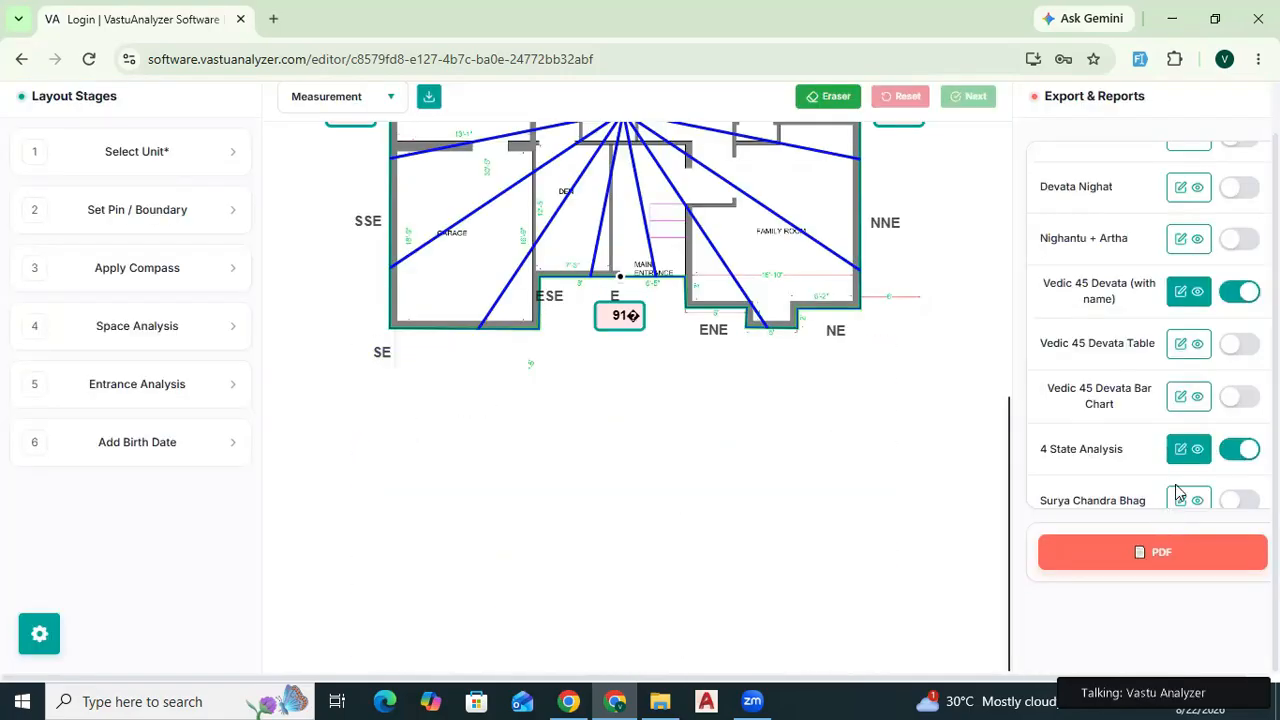
{"action": "scroll", "coordinate": [1174, 492], "scroll_direction": "down", "scroll_amount": 2}
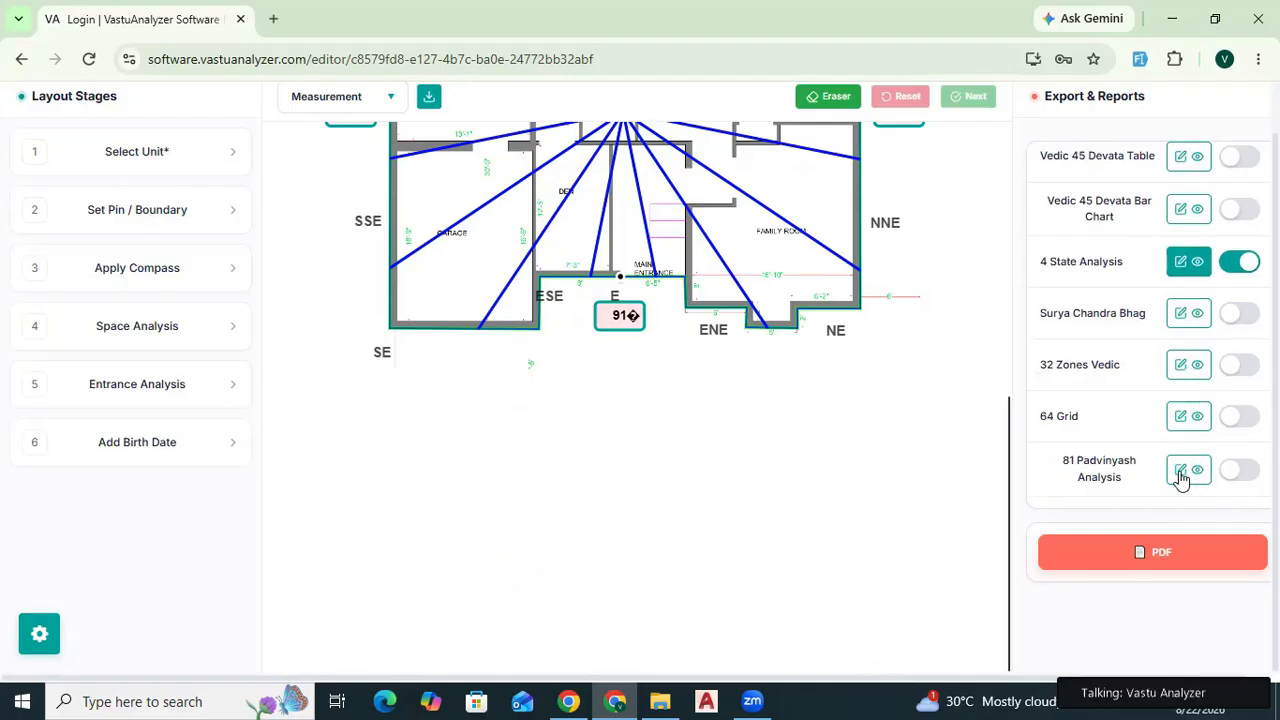
{"action": "scroll", "coordinate": [1121, 390], "scroll_direction": "down", "scroll_amount": 3}
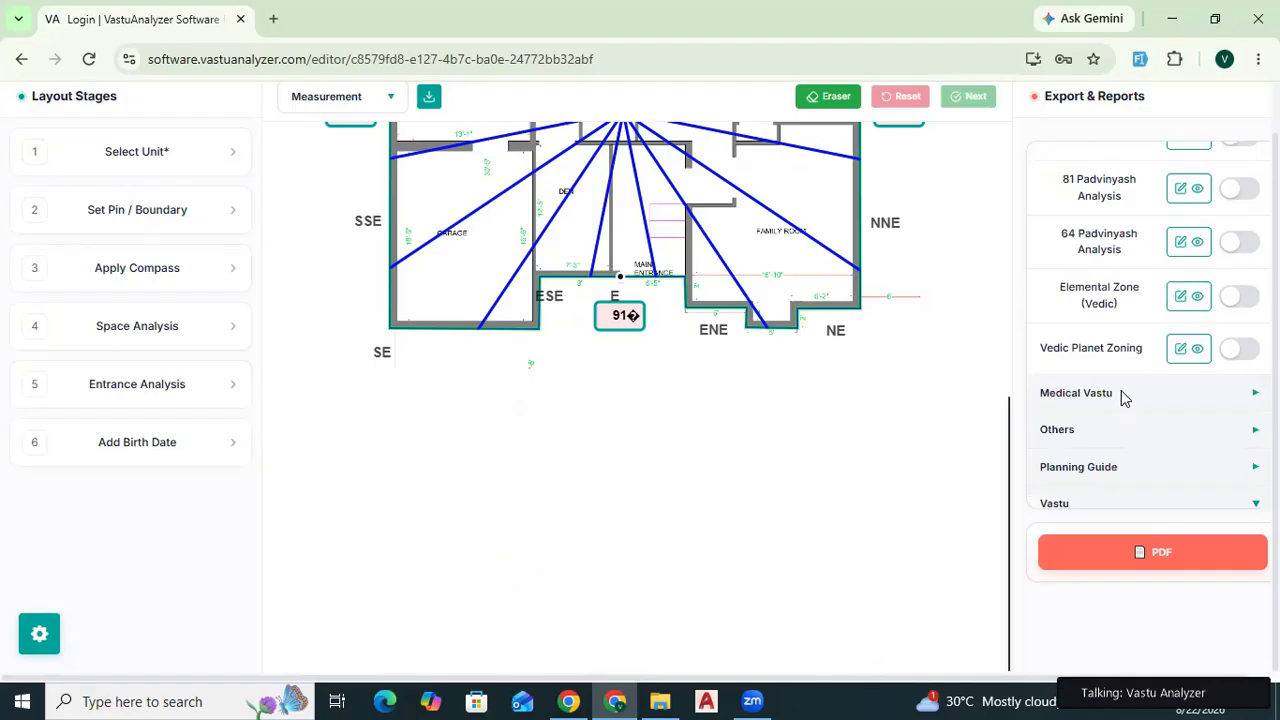
{"action": "left_click", "coordinate": [1190, 245]}
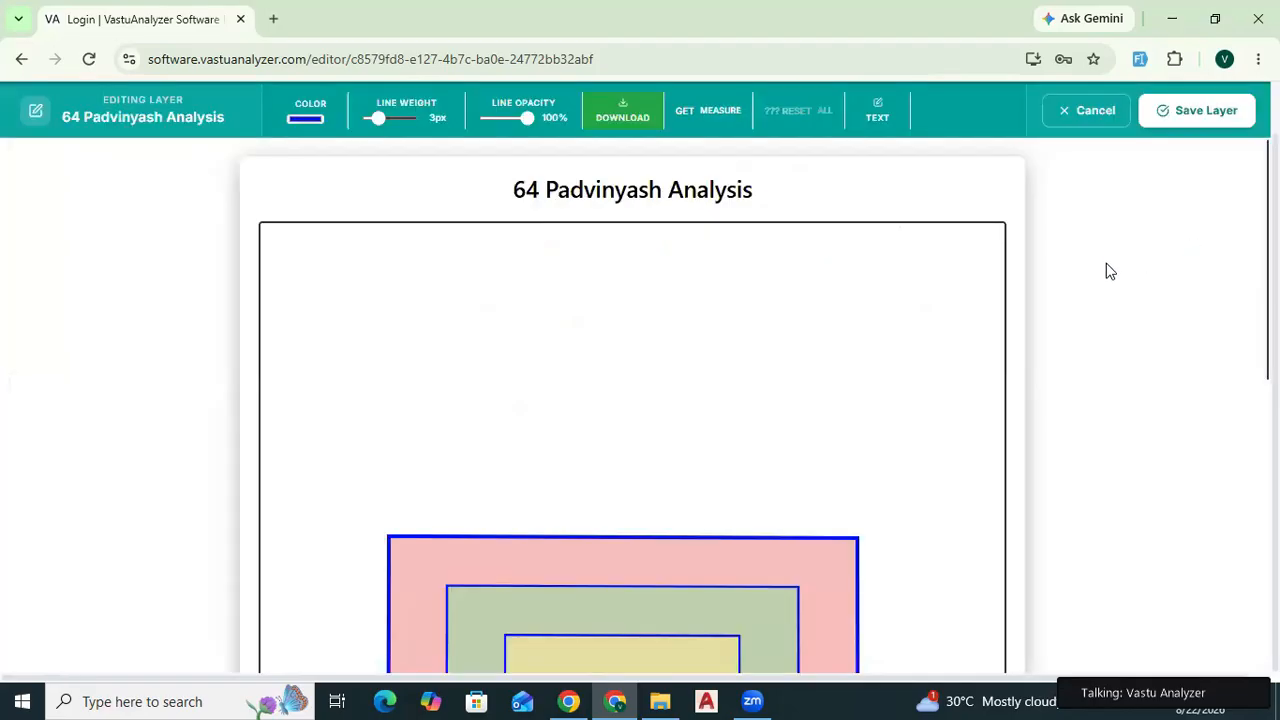
{"action": "scroll", "coordinate": [1151, 183], "scroll_direction": "down", "scroll_amount": 1}
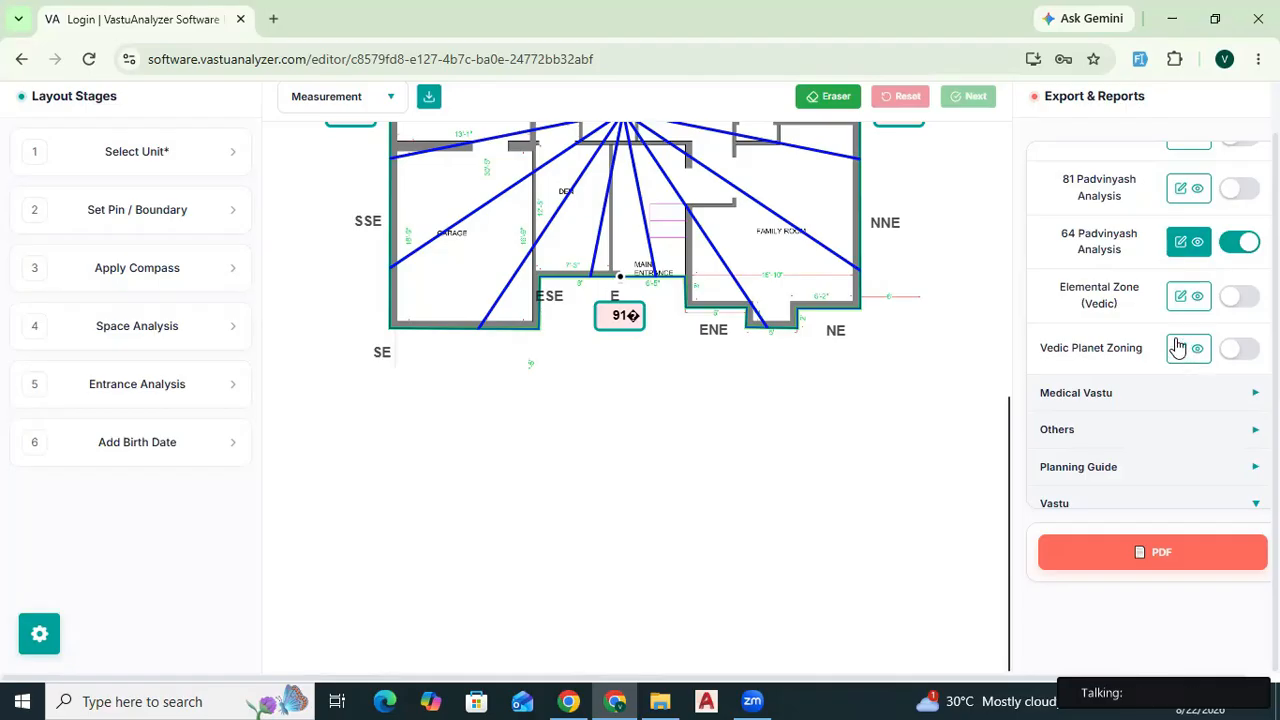
Save the Tri-Dosh Vedic and Tri-Guna Vedic layers from the Medical Vastu group for the report.
{"action": "left_click", "coordinate": [1127, 396]}
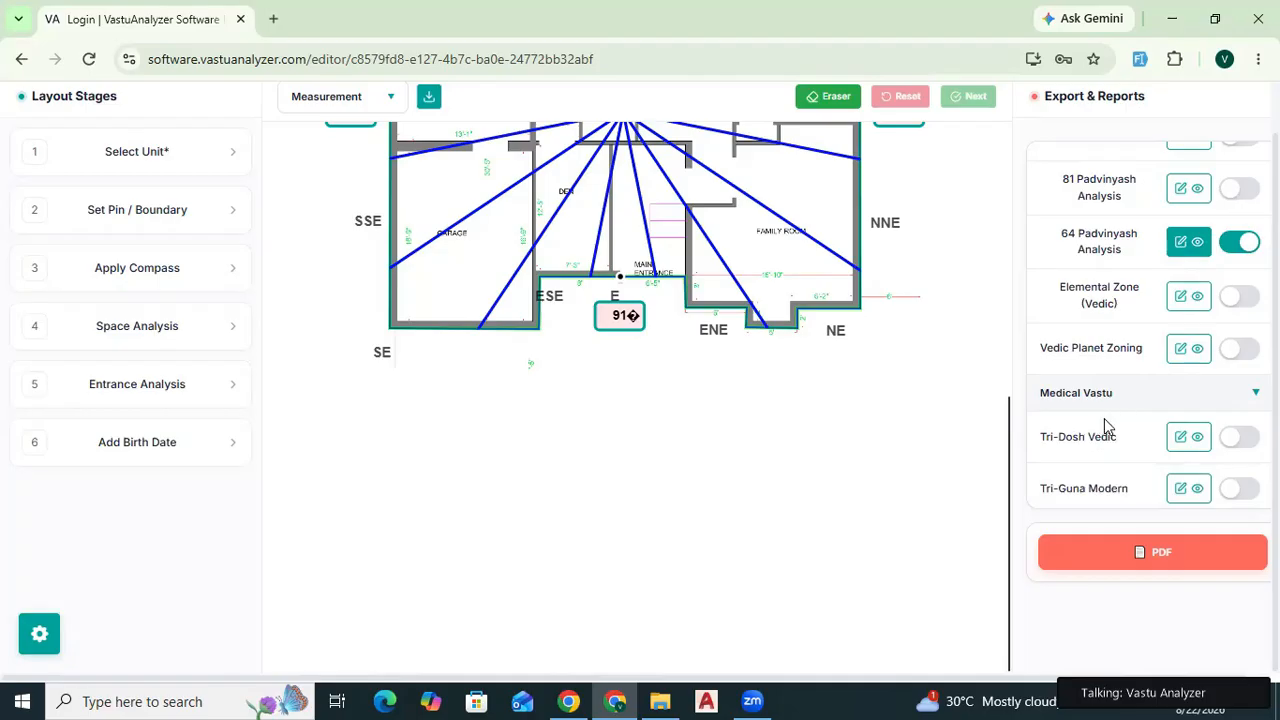
{"action": "scroll", "coordinate": [1160, 424], "scroll_direction": "down", "scroll_amount": 2}
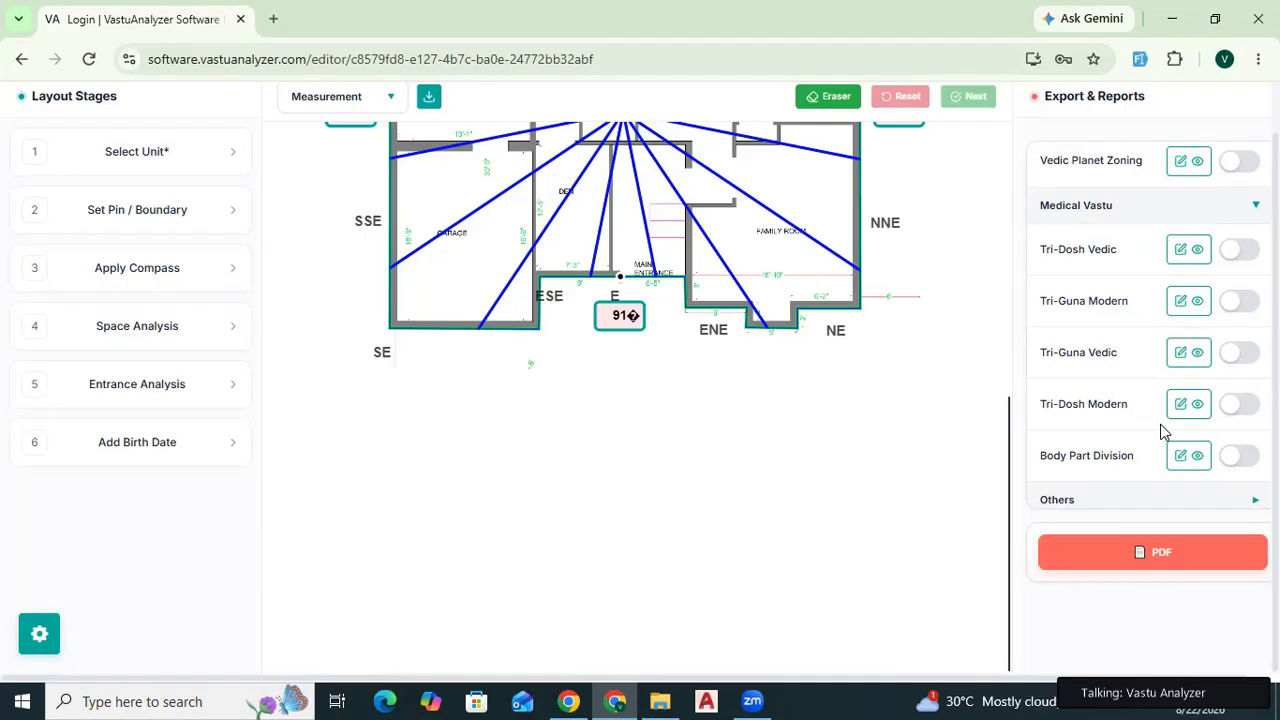
{"action": "left_click", "coordinate": [1179, 249]}
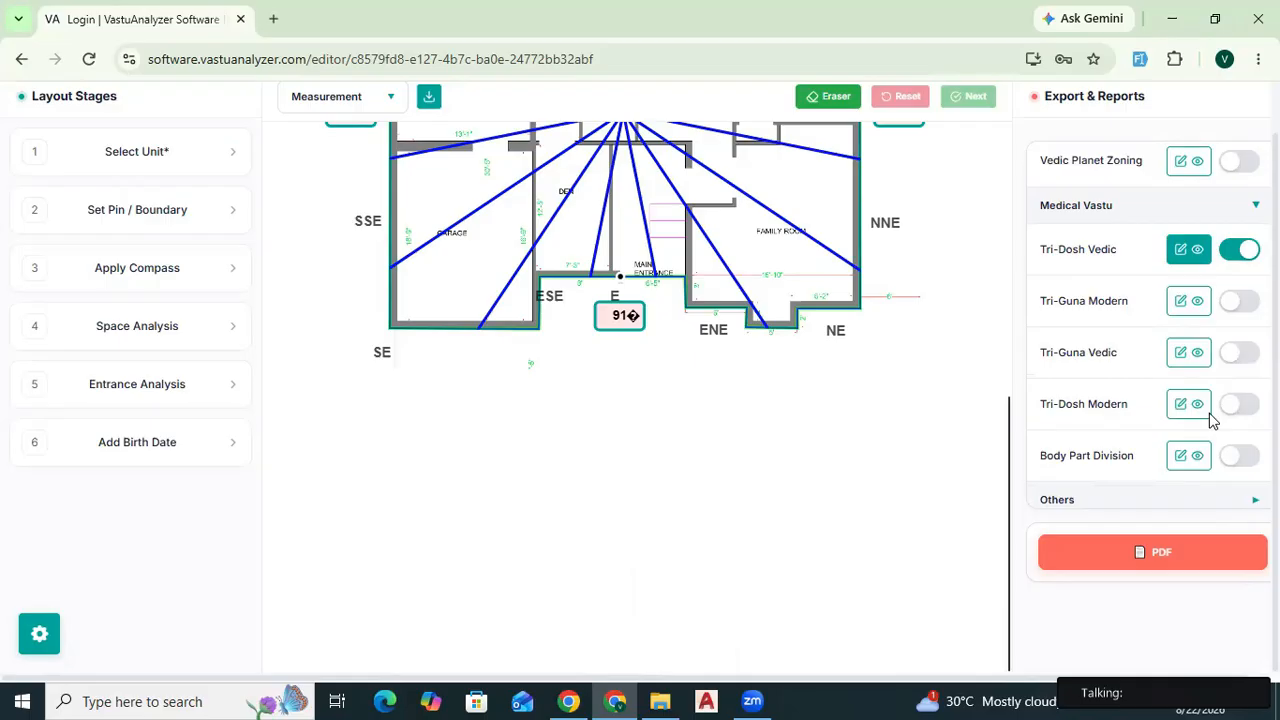
{"action": "left_click", "coordinate": [1188, 355]}
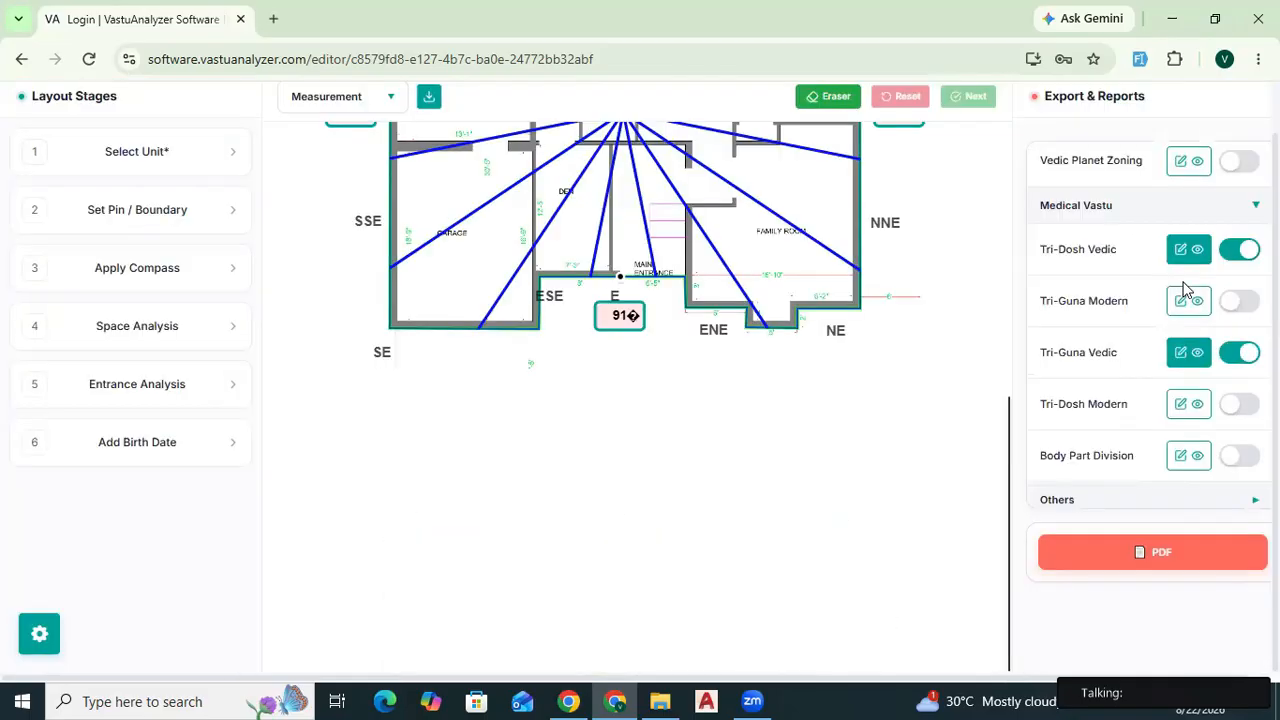
Save the Body Part Division layer from Medical Vastu and the Mandal Image layer from Others for the report.
{"action": "left_click", "coordinate": [1188, 460]}
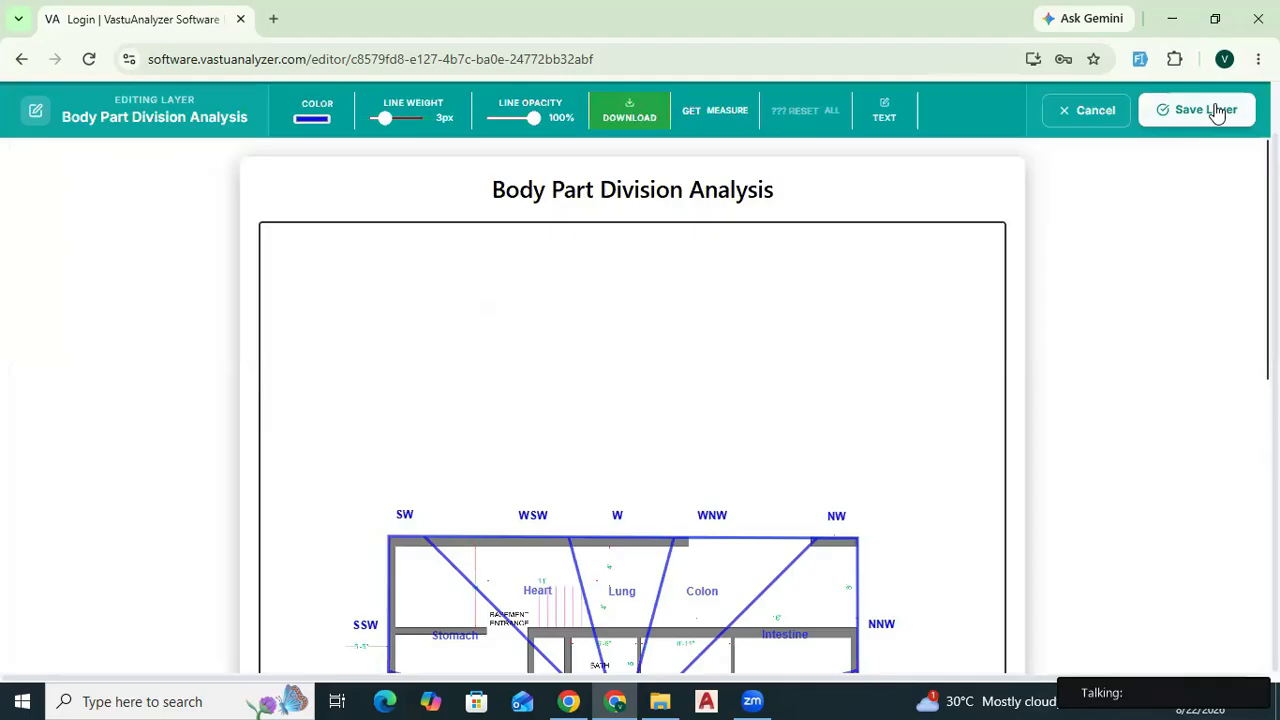
{"action": "left_click", "coordinate": [1220, 110]}
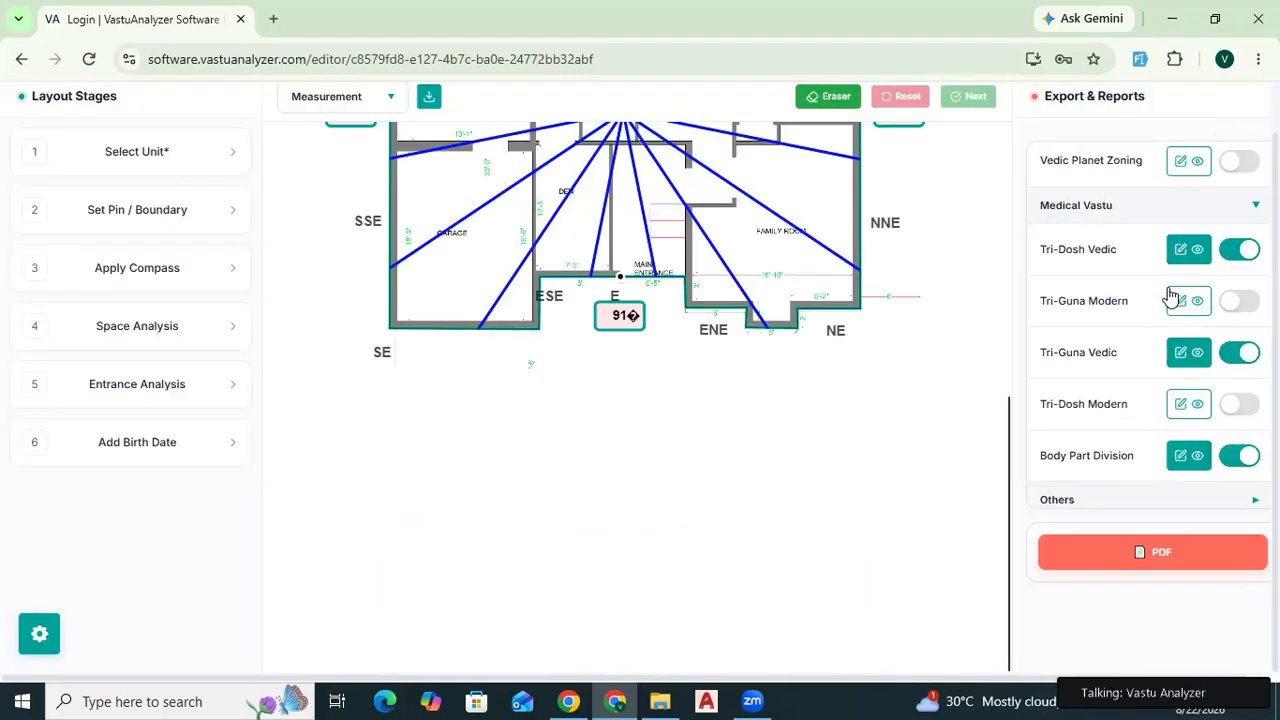
{"action": "scroll", "coordinate": [1150, 300], "scroll_direction": "down", "scroll_amount": 3}
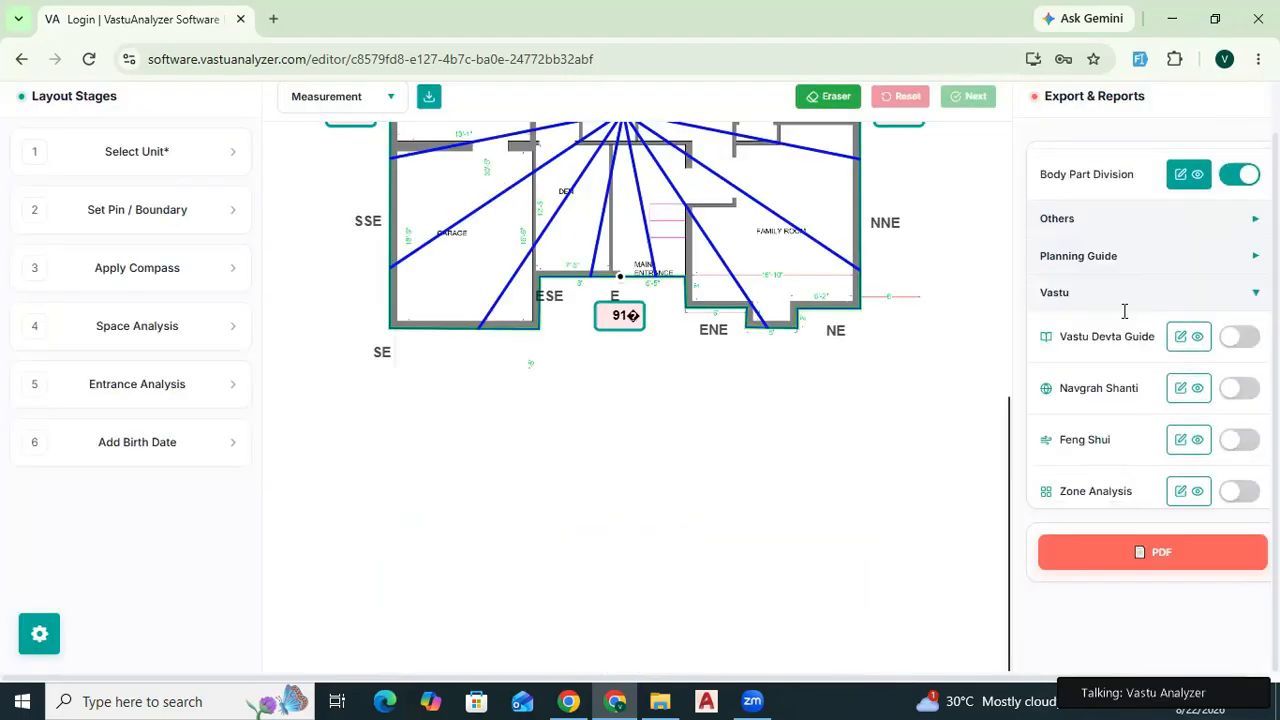
{"action": "left_click", "coordinate": [1106, 220]}
{"action": "left_click", "coordinate": [1181, 265]}
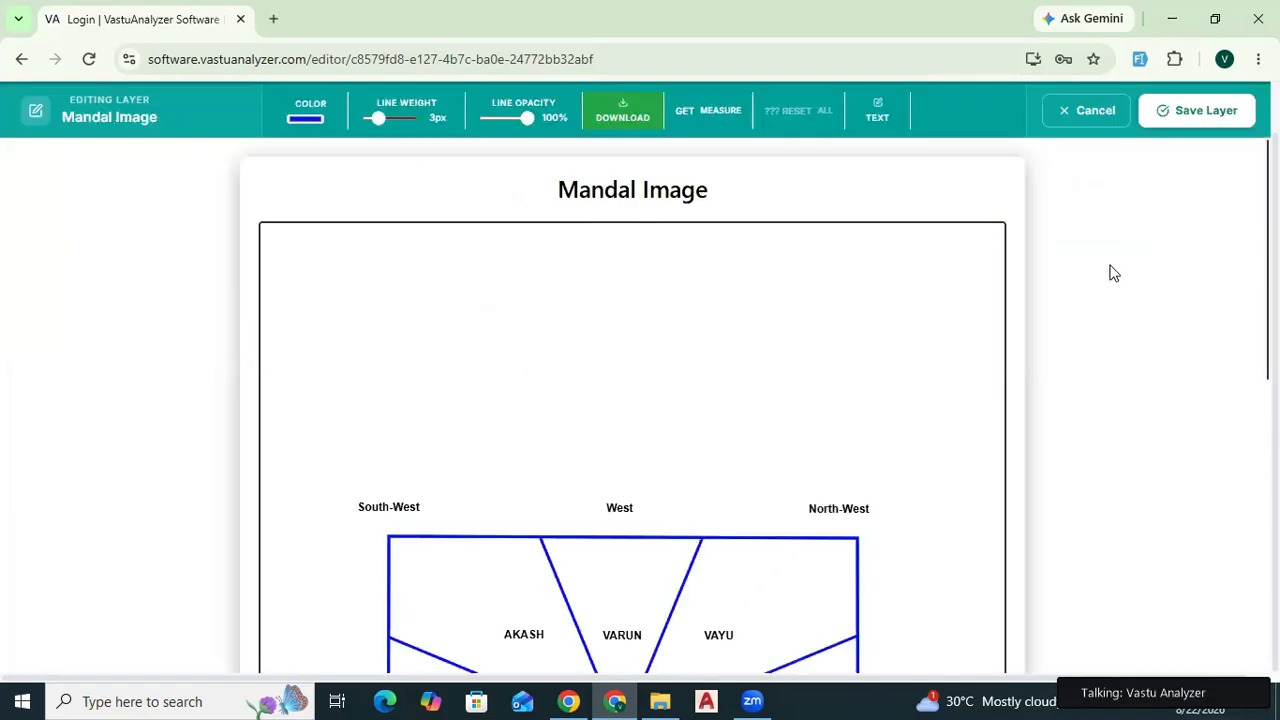
{"action": "left_click", "coordinate": [1176, 122]}
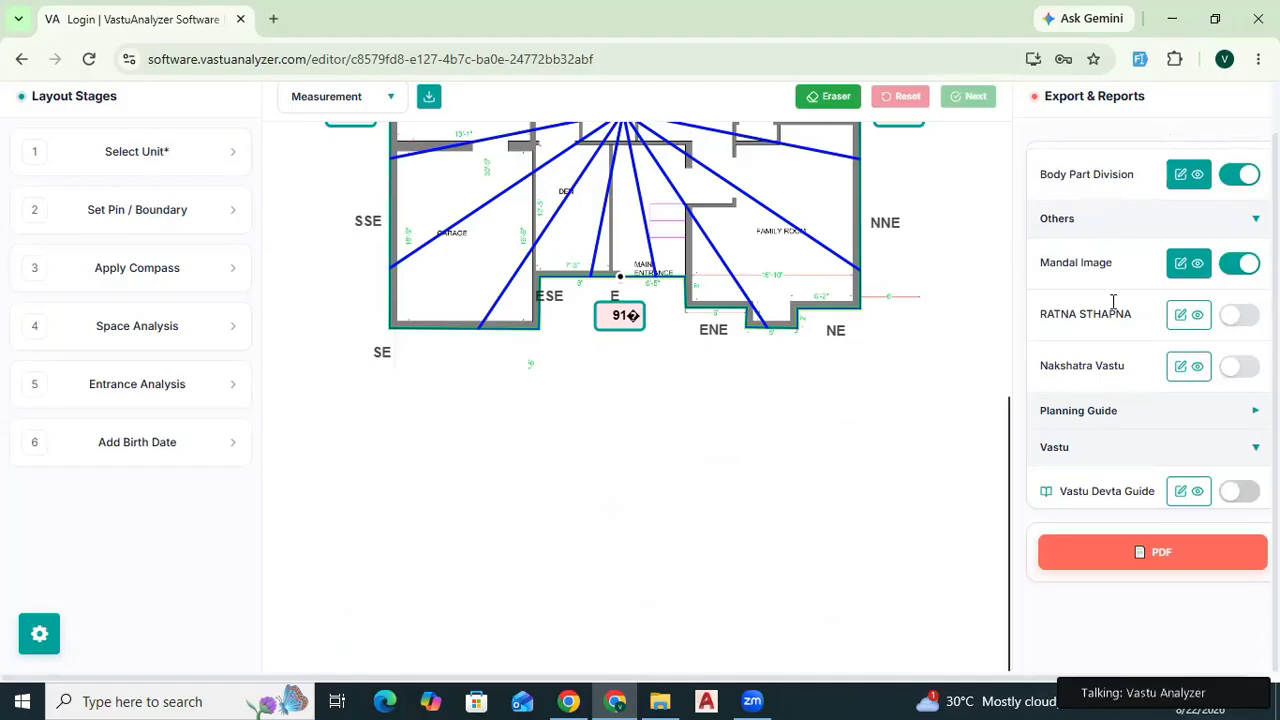
Review the Ratna Sthapna plan and table, and save the Ratna Sthapna and Nakshatra Vastu layers for the report.
{"action": "left_click", "coordinate": [1182, 316]}
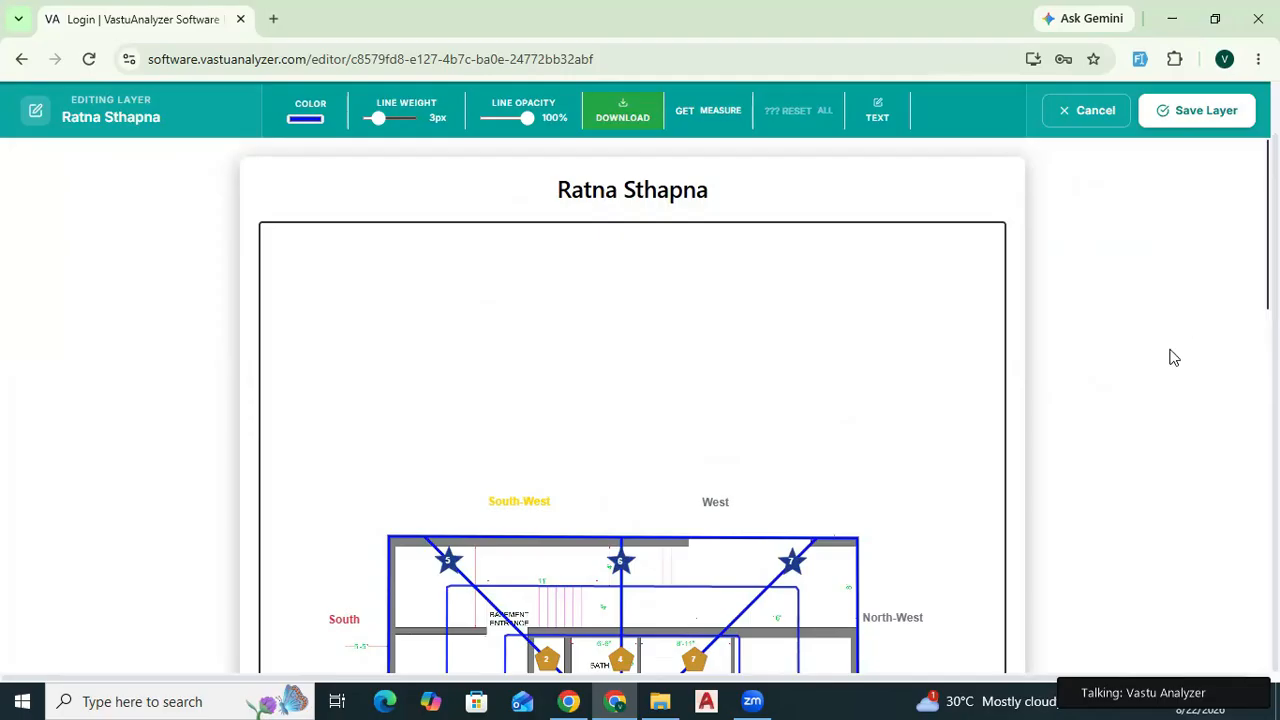
{"action": "scroll", "coordinate": [1169, 357], "scroll_direction": "down", "scroll_amount": 8}
{"action": "scroll", "coordinate": [617, 525], "scroll_direction": "down", "scroll_amount": 4}
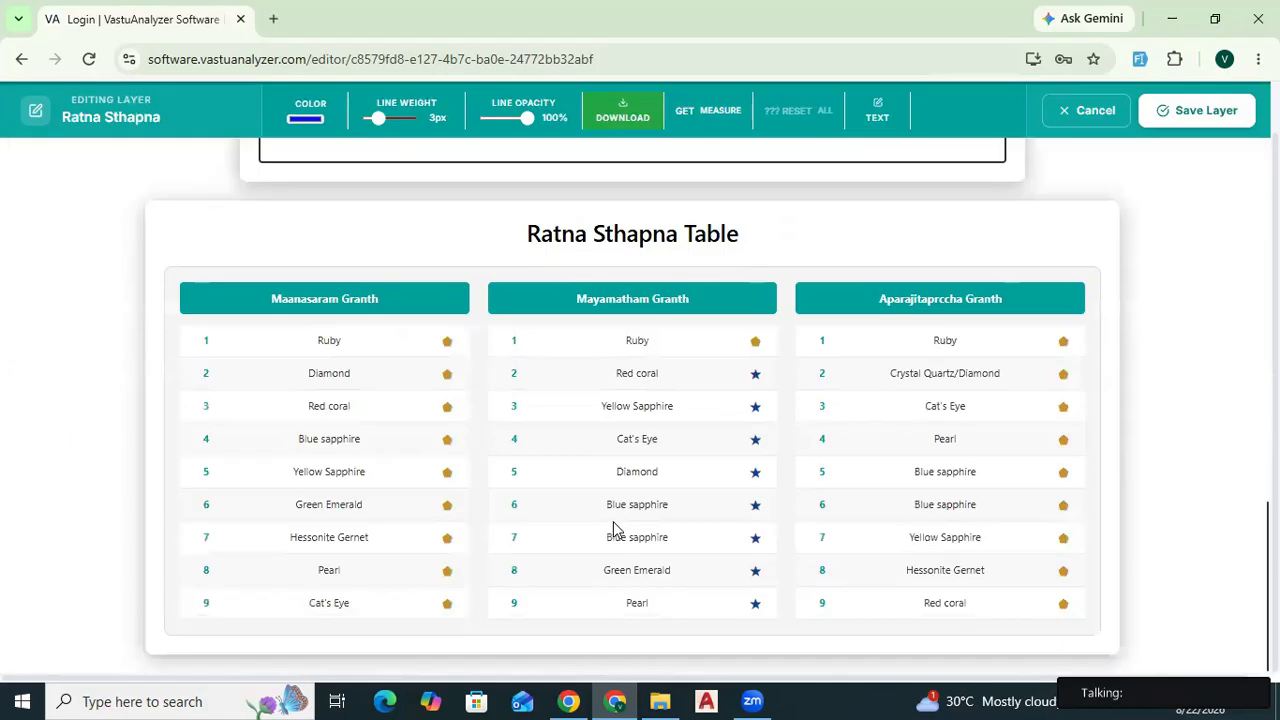
{"action": "scroll", "coordinate": [615, 525], "scroll_direction": "up", "scroll_amount": 5}
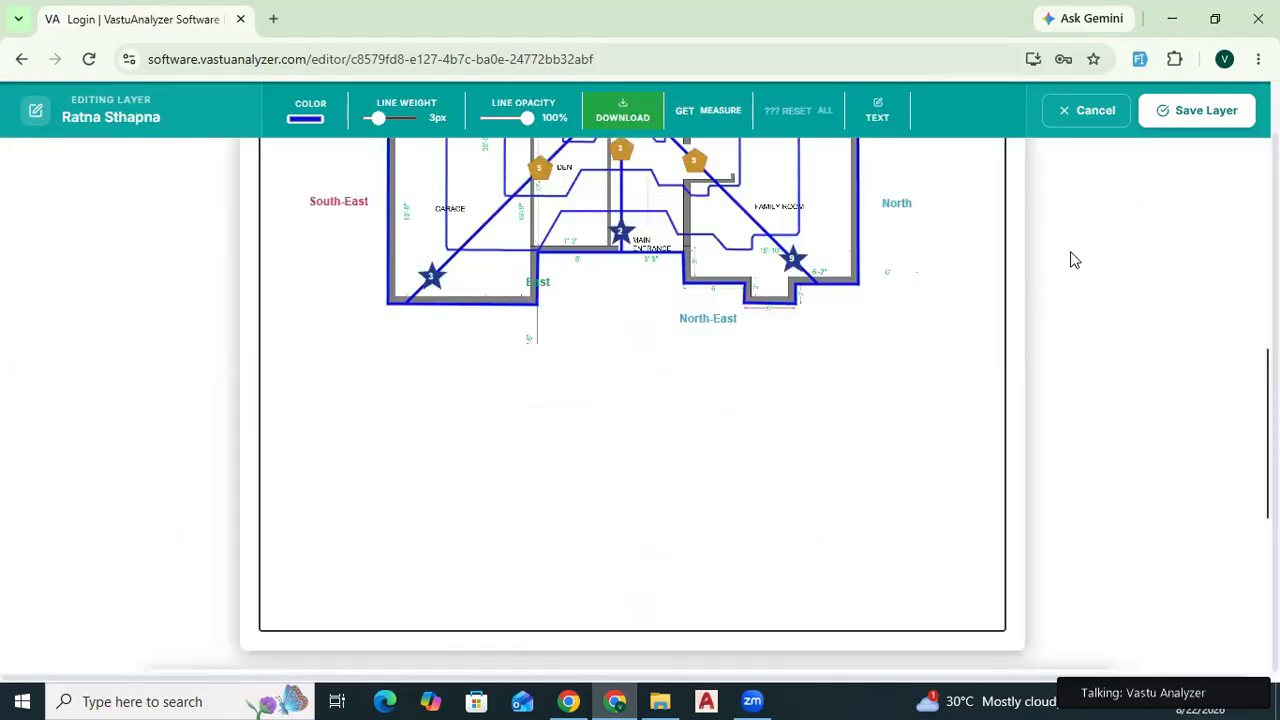
{"action": "left_click", "coordinate": [1205, 110]}
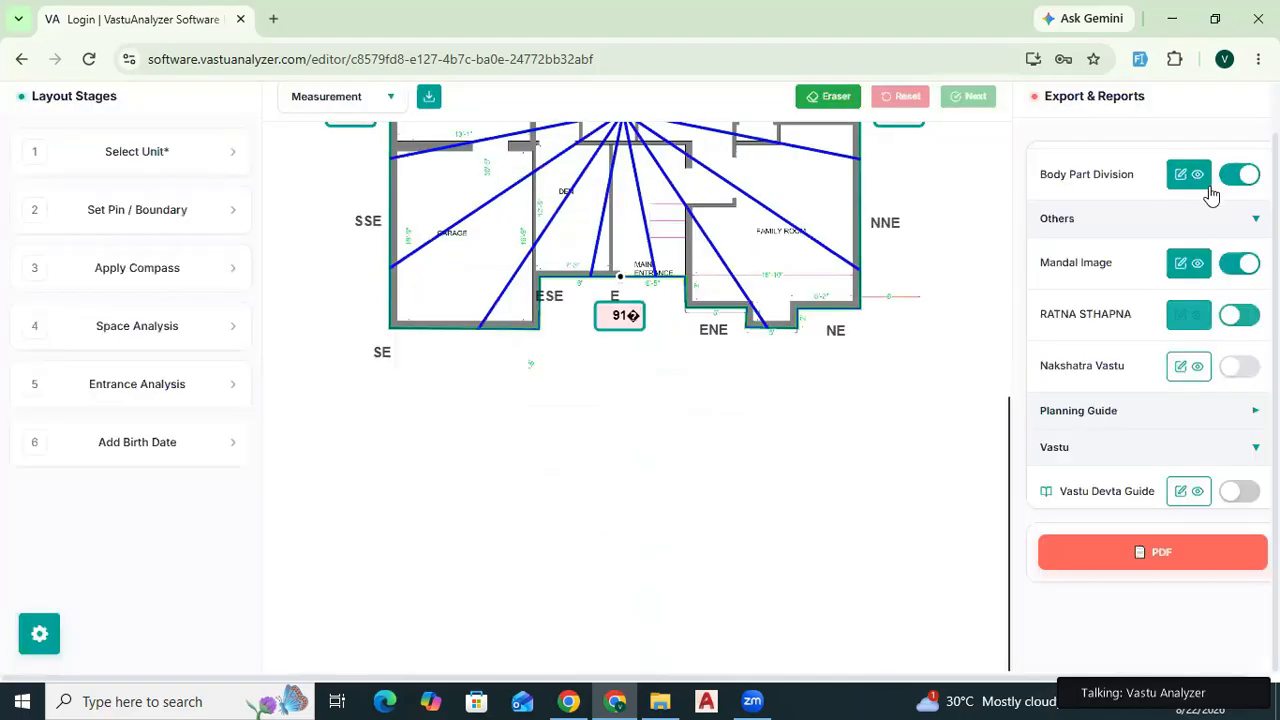
{"action": "scroll", "coordinate": [1195, 320], "scroll_direction": "down", "scroll_amount": 1}
{"action": "left_click", "coordinate": [1184, 277]}
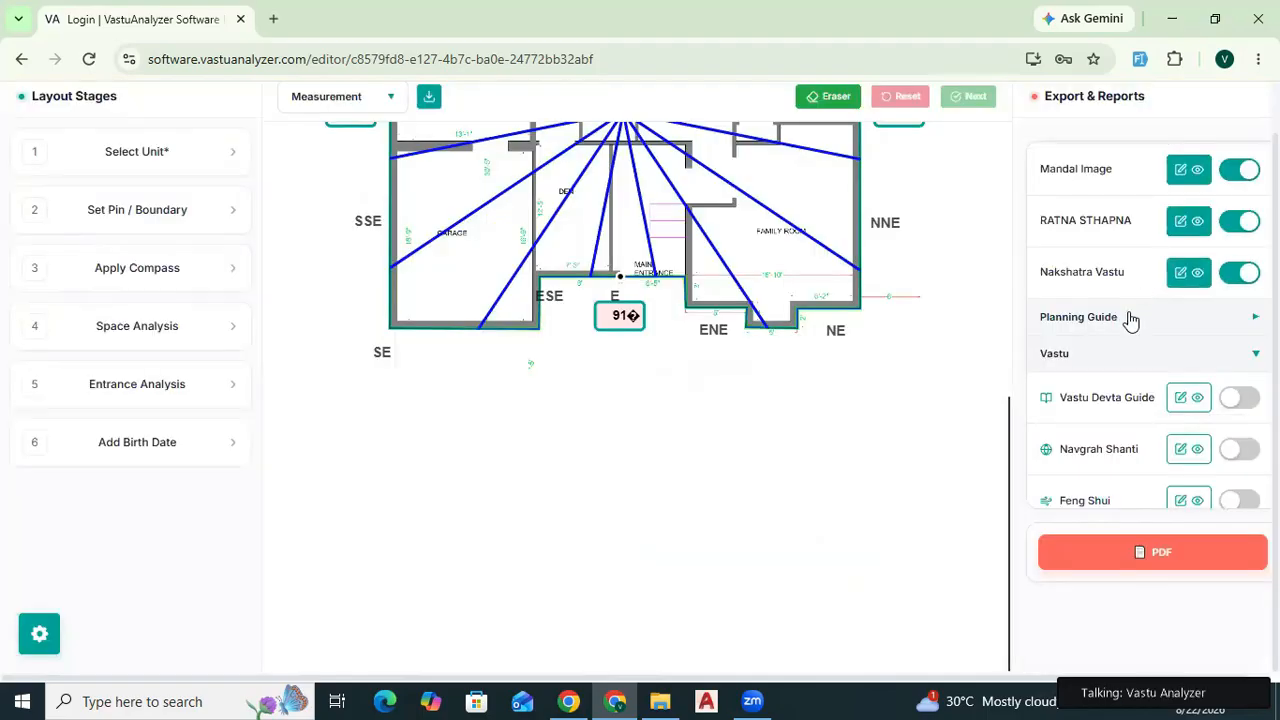
Enable the Chandra (Moon) entry in the Navgrah Shanti section and save that section for the report.
{"action": "left_click", "coordinate": [1130, 319]}
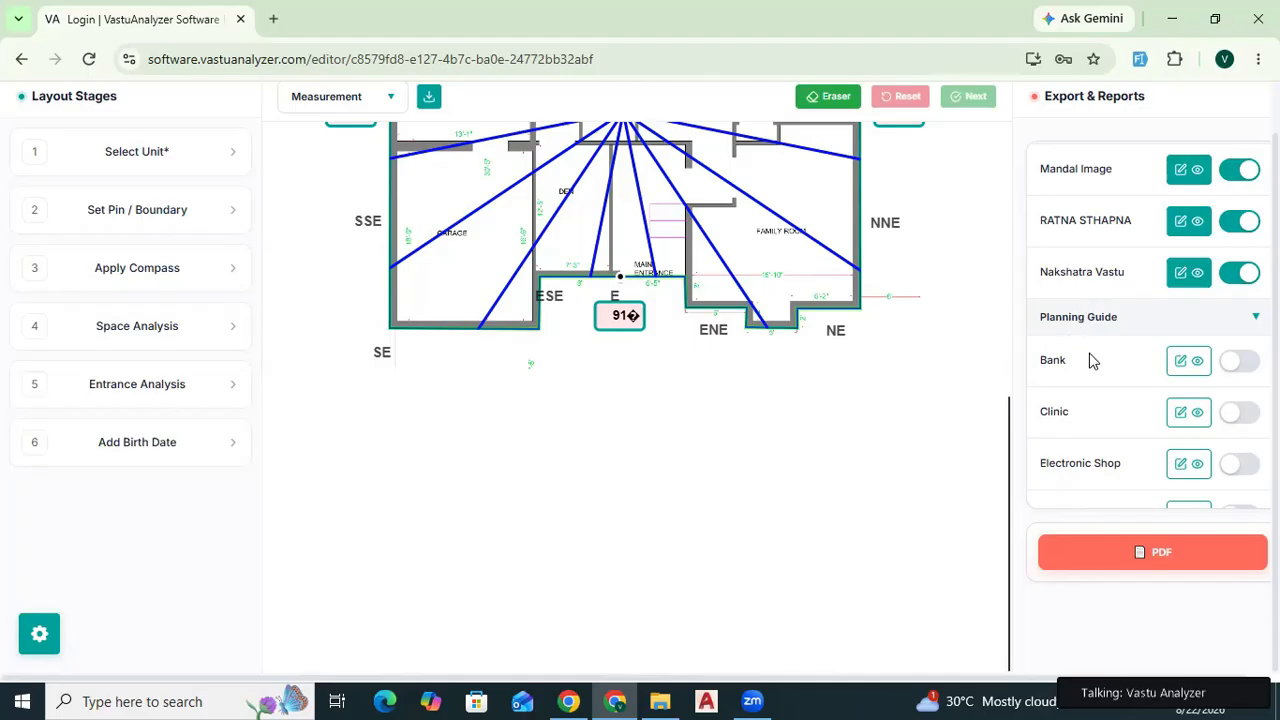
{"action": "scroll", "coordinate": [1097, 383], "scroll_direction": "down", "scroll_amount": 8}
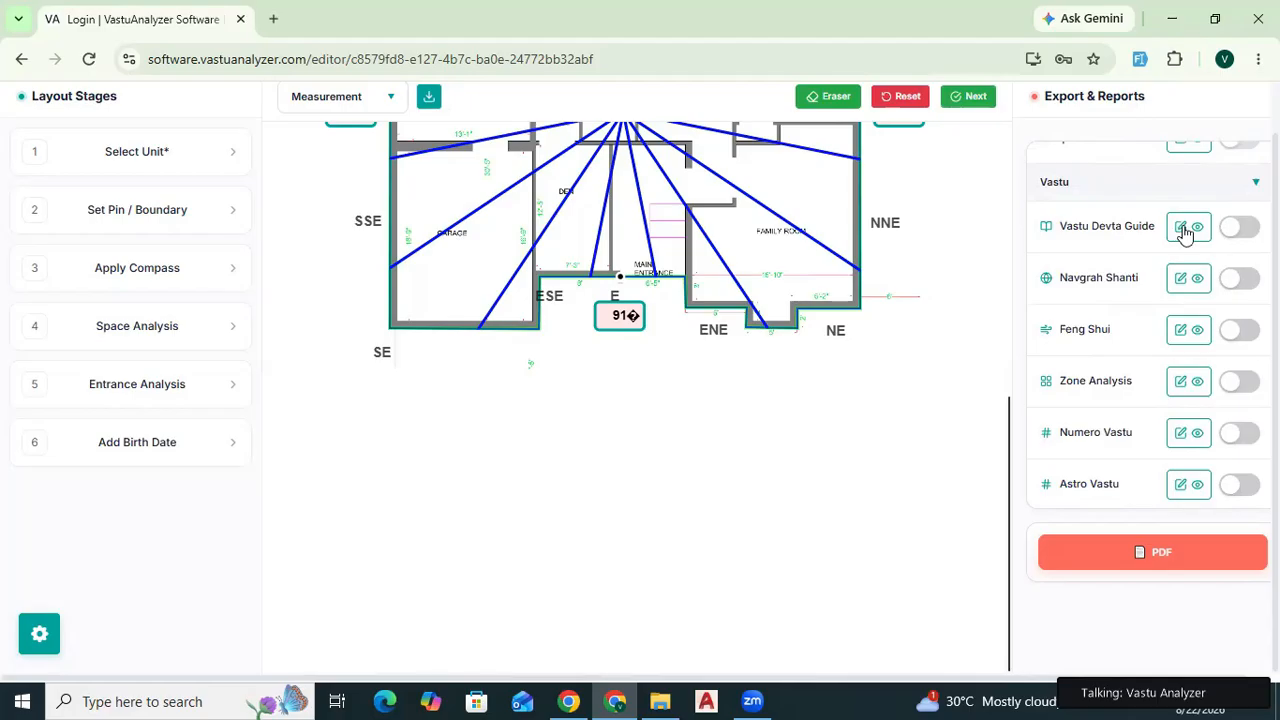
{"action": "left_click", "coordinate": [1182, 283]}
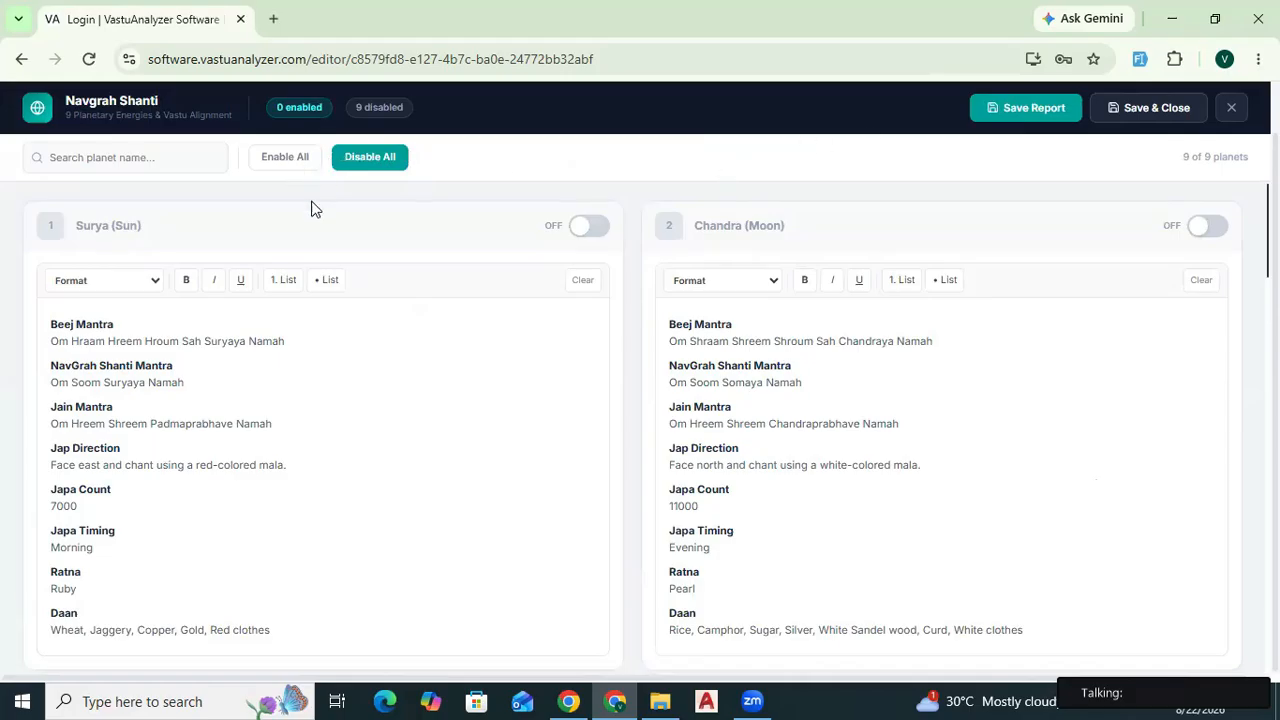
{"action": "left_click", "coordinate": [1220, 236]}
{"action": "left_click", "coordinate": [1150, 110]}
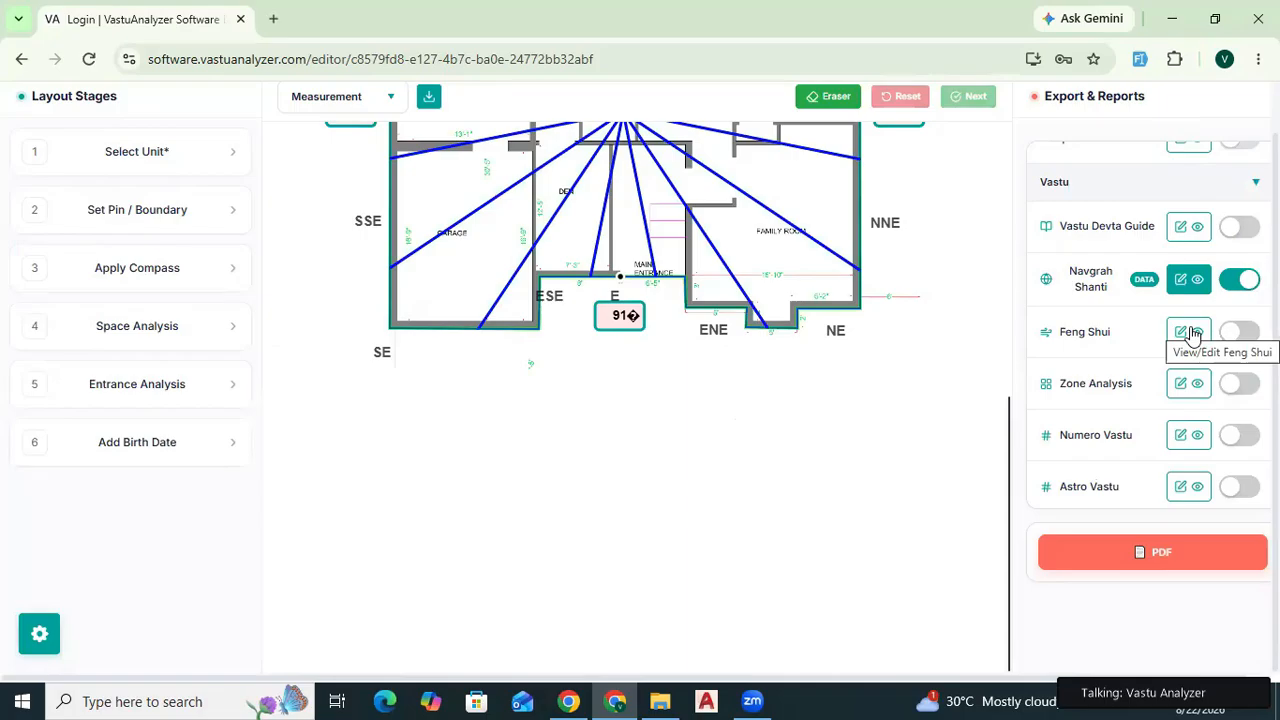
Review the Zone Analysis recommended items and zone filter choices, and save the Zone Analysis section for the report.
{"action": "left_click", "coordinate": [1196, 384]}
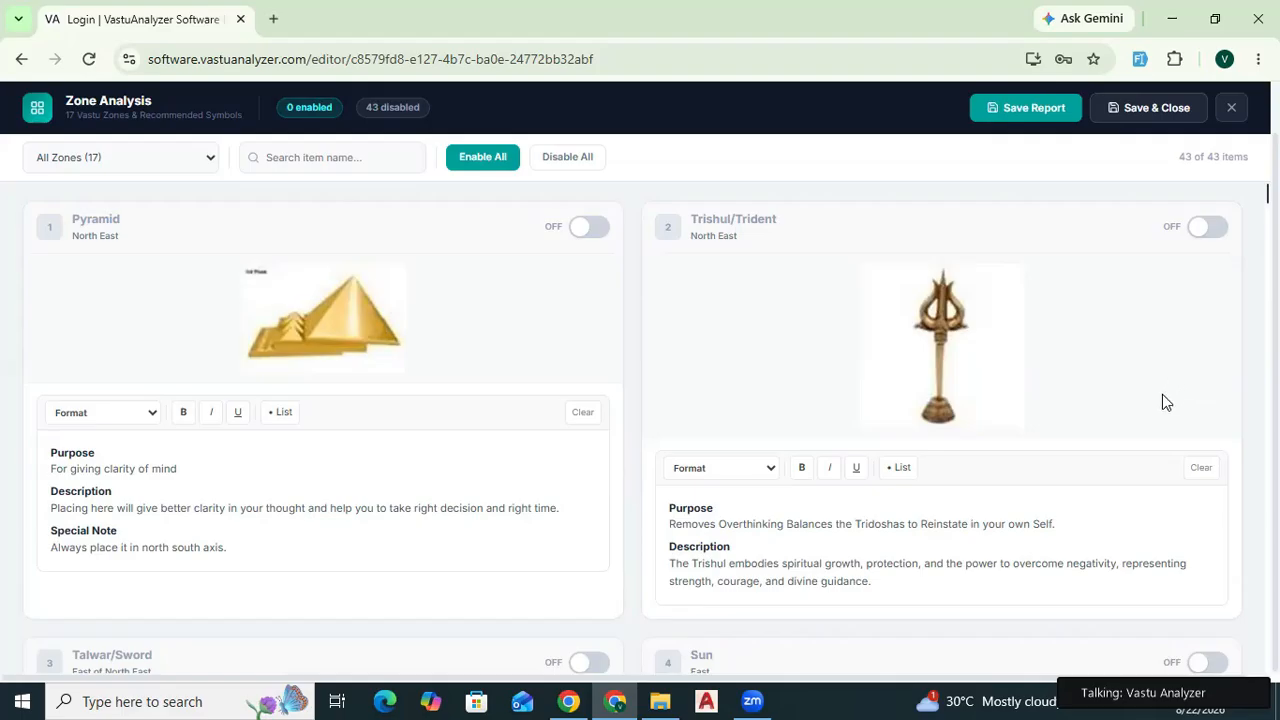
{"action": "scroll", "coordinate": [971, 491], "scroll_direction": "down", "scroll_amount": 3}
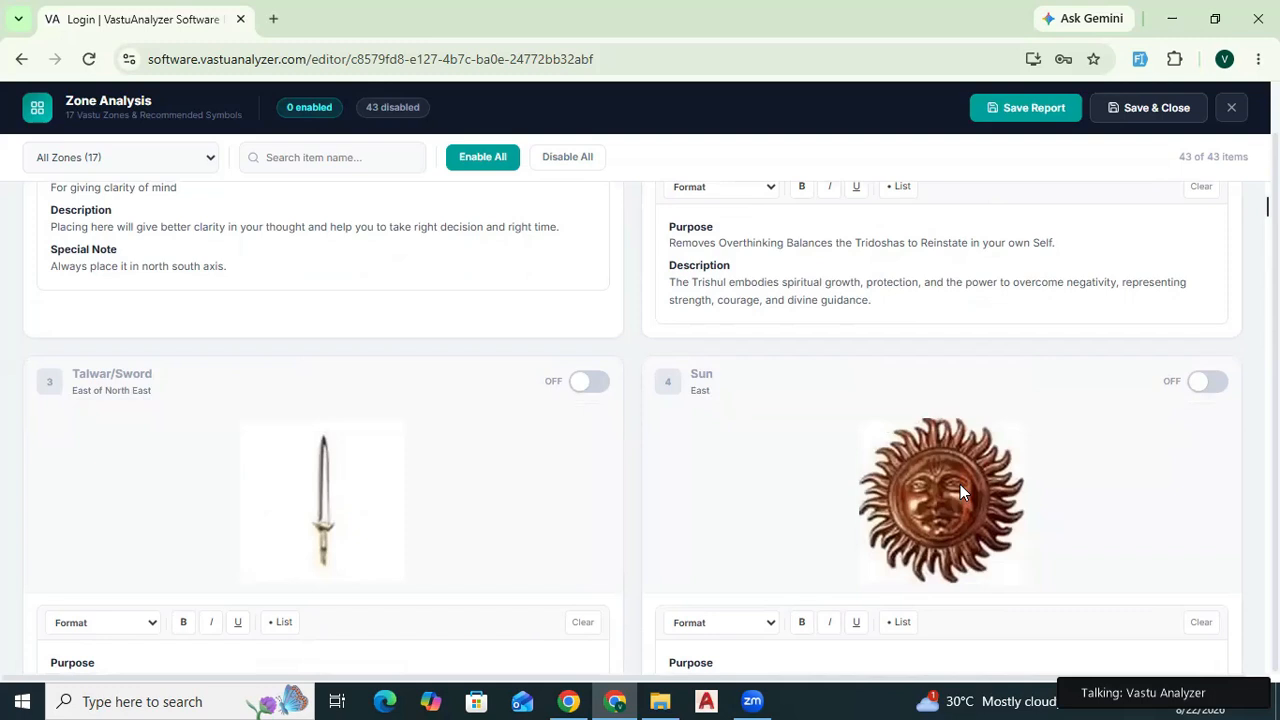
{"action": "scroll", "coordinate": [930, 481], "scroll_direction": "down", "scroll_amount": 1}
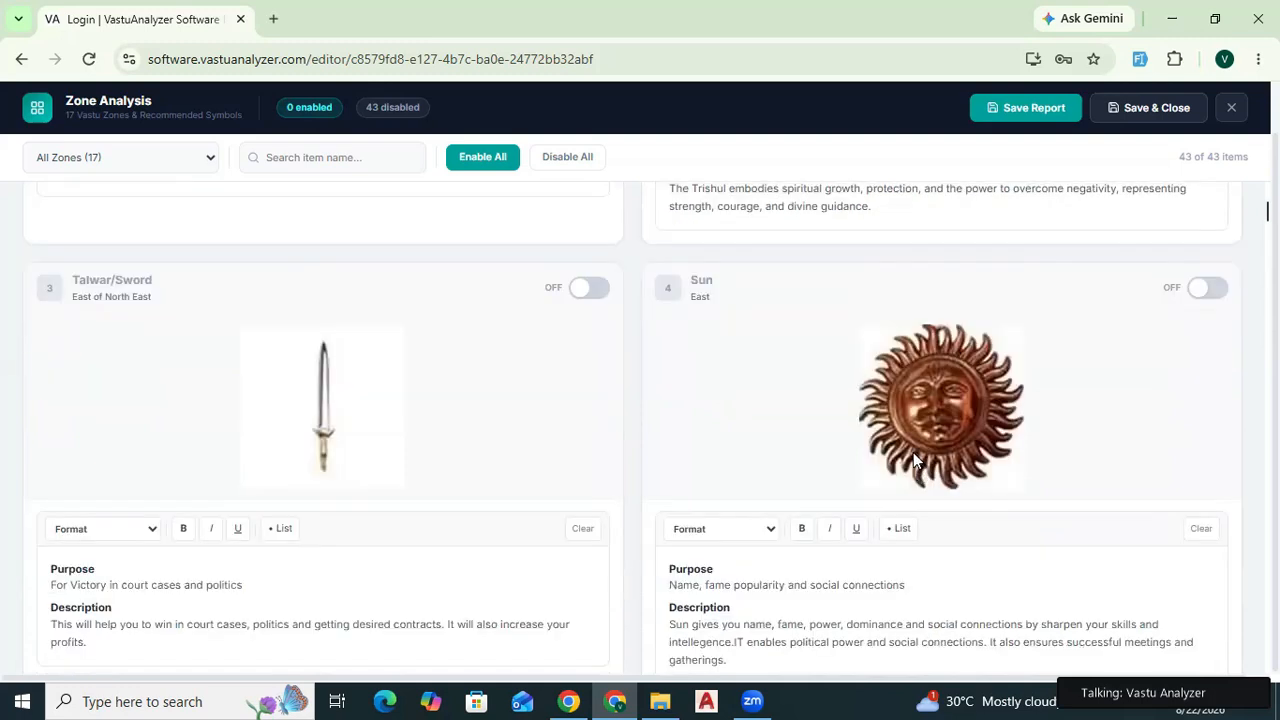
{"action": "scroll", "coordinate": [905, 480], "scroll_direction": "down", "scroll_amount": 1}
{"action": "scroll", "coordinate": [885, 495], "scroll_direction": "down", "scroll_amount": 1}
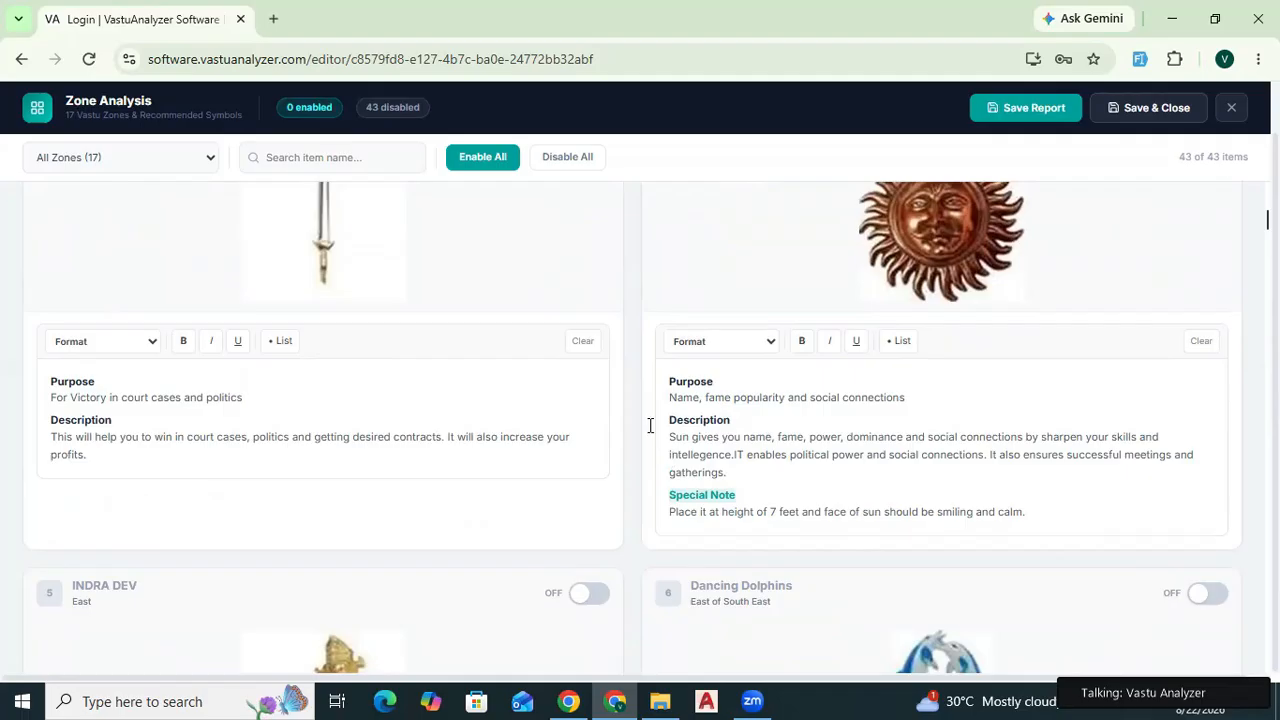
{"action": "left_click", "coordinate": [110, 165]}
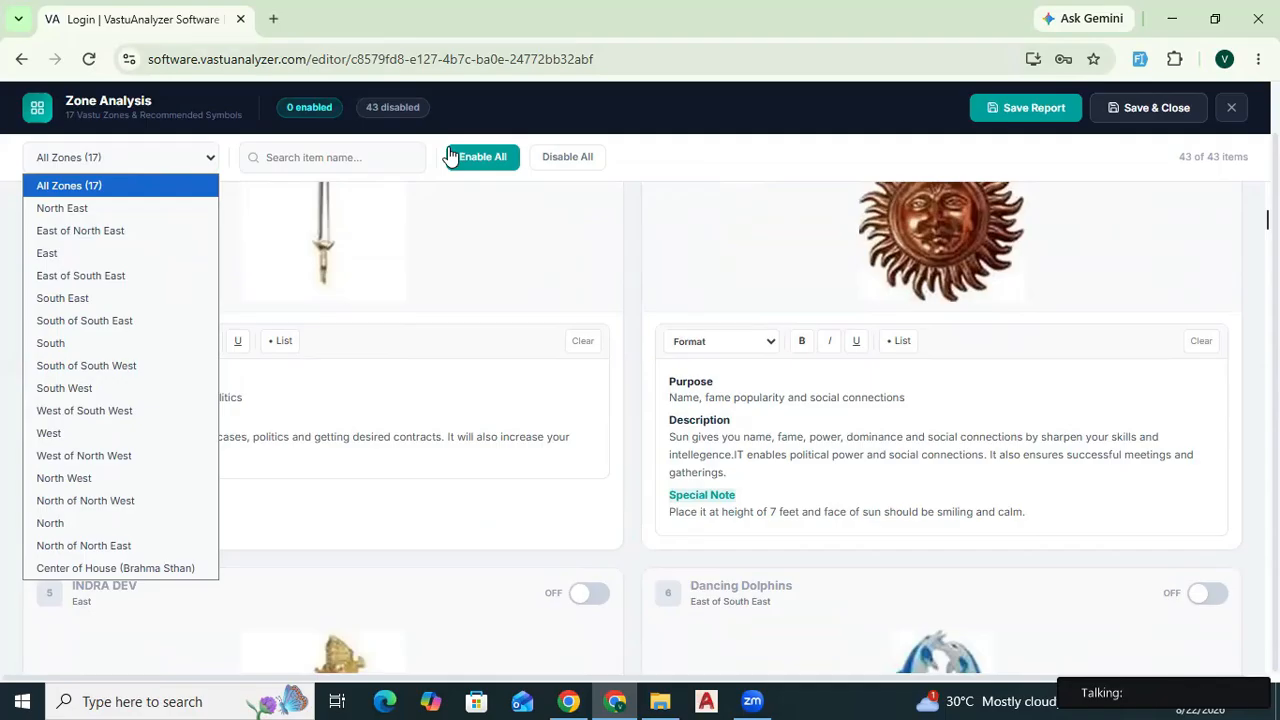
{"action": "left_click", "coordinate": [1030, 108]}
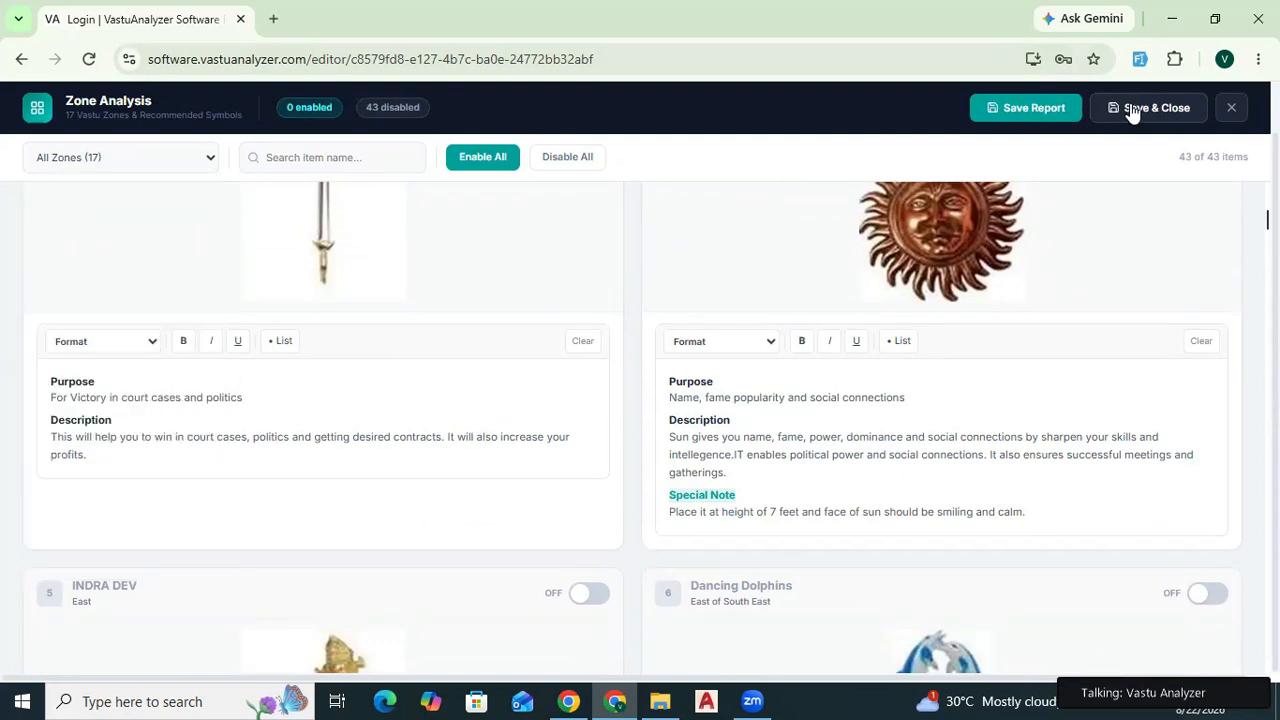
{"action": "left_click", "coordinate": [1231, 107]}
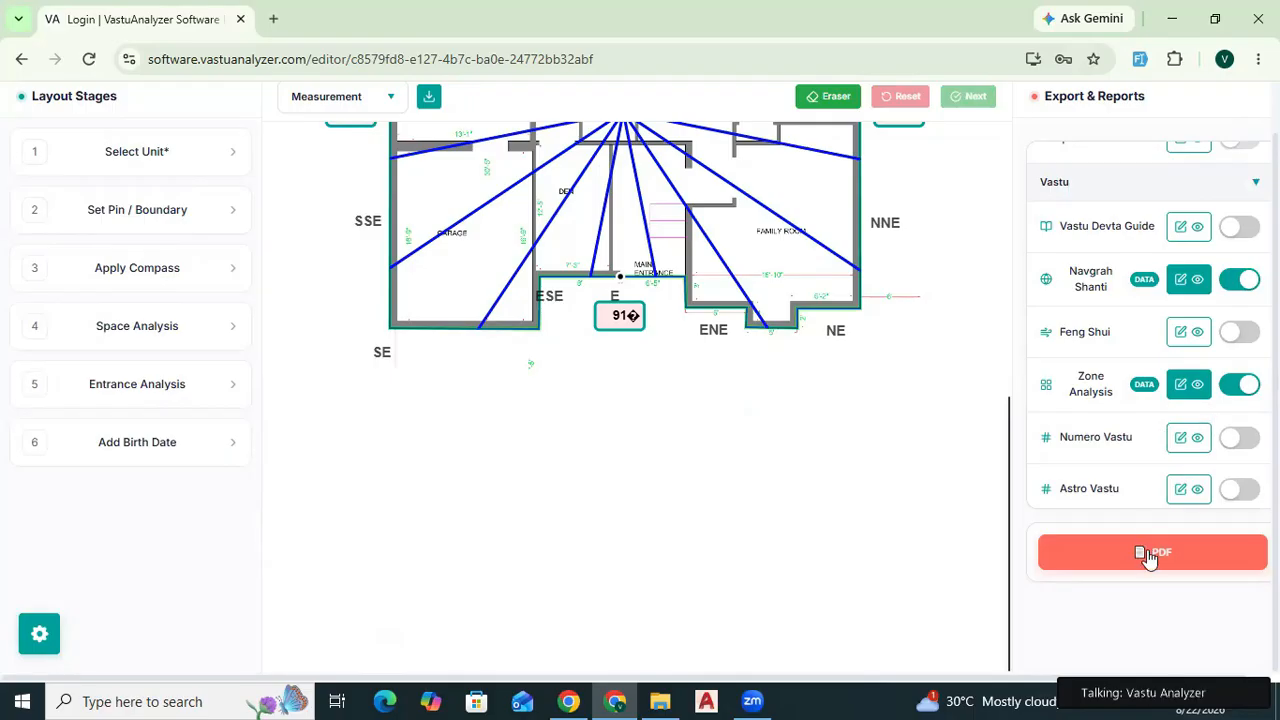
Save birth details for one person for the Numero Vastu analysis, with full name, gender Male, date of birth and birth place.
{"action": "left_click", "coordinate": [1196, 439]}
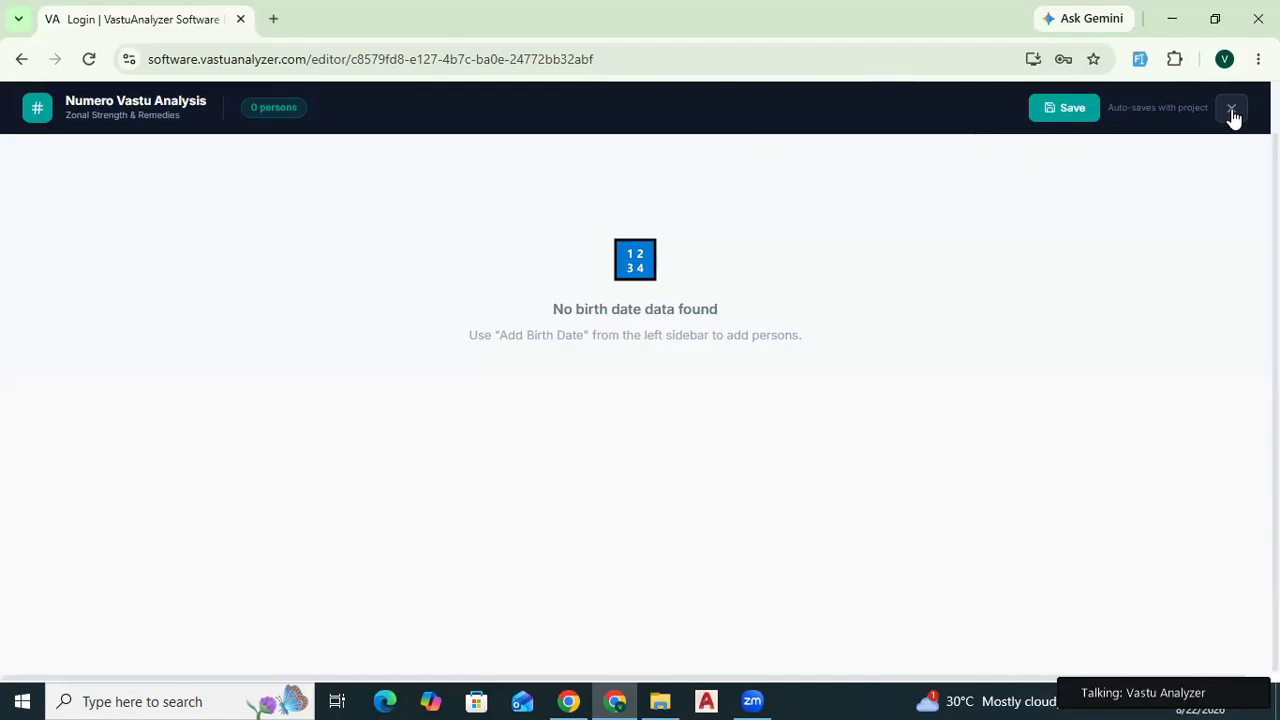
{"action": "key", "text": "Escape"}
{"action": "left_click", "coordinate": [134, 442]}
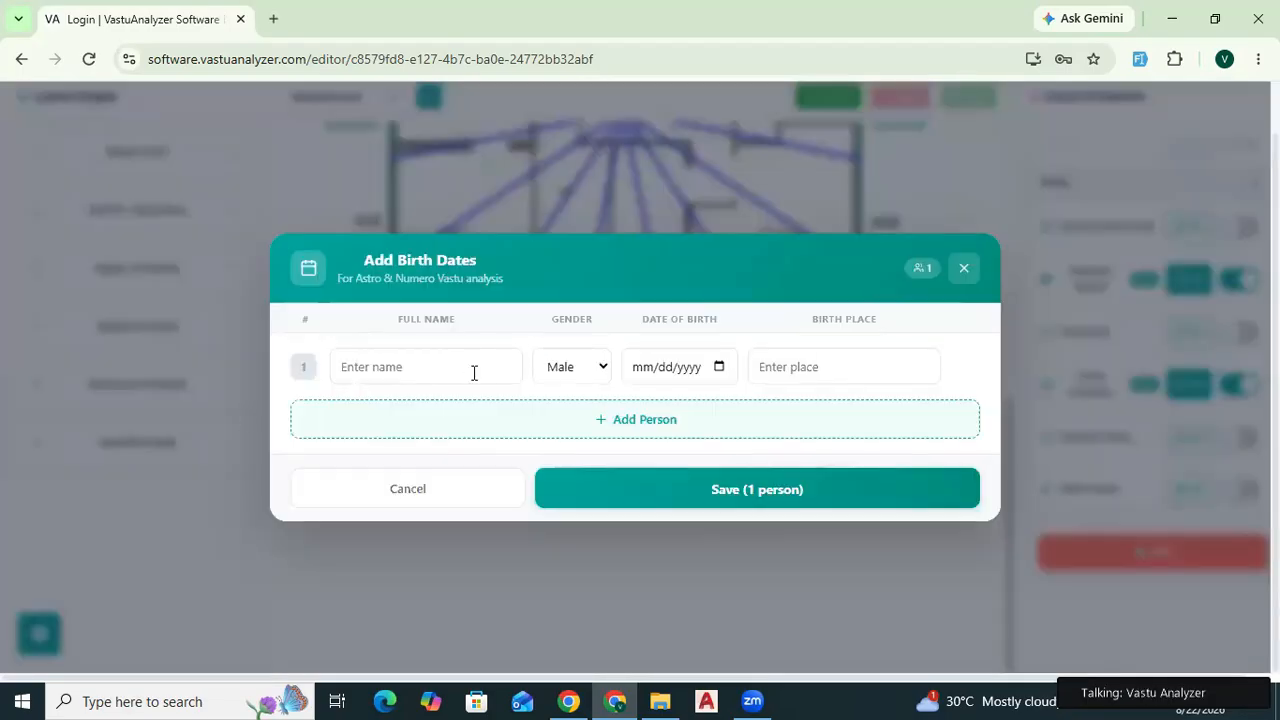
{"action": "left_click", "coordinate": [686, 370]}
{"action": "left_click", "coordinate": [823, 366]}
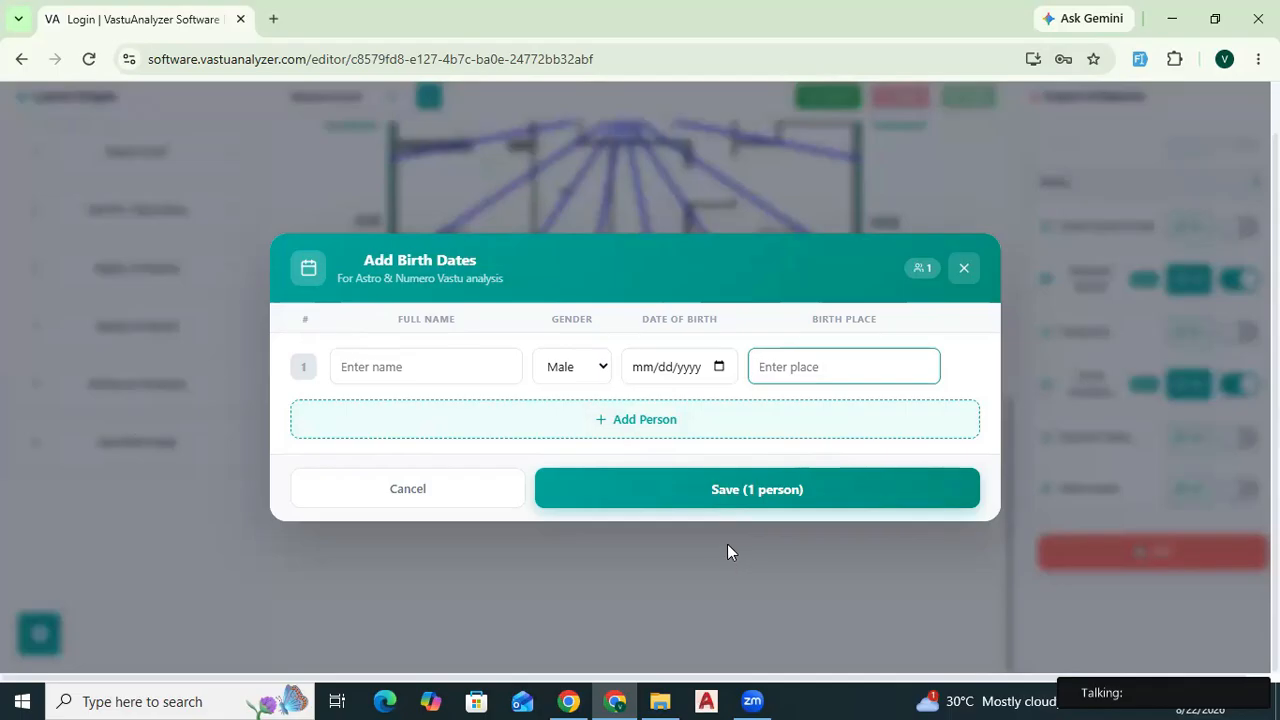
{"action": "left_click", "coordinate": [743, 490]}
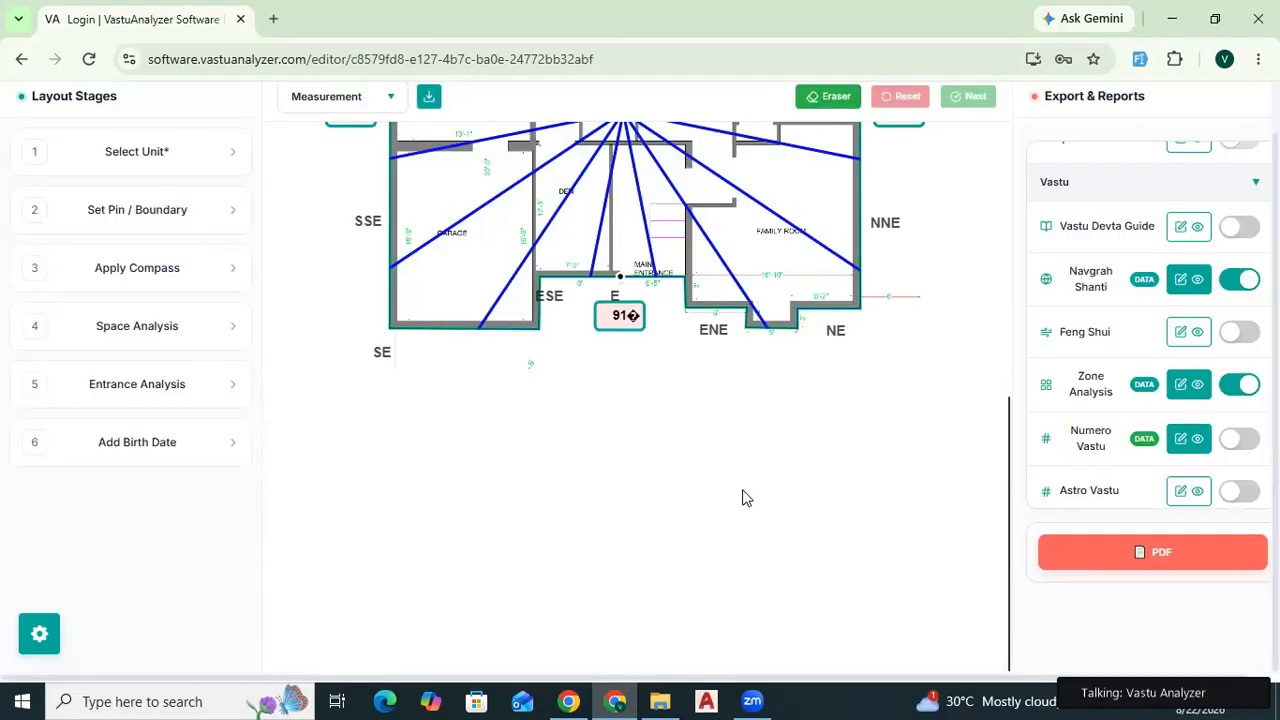
{"action": "left_click", "coordinate": [136, 452]}
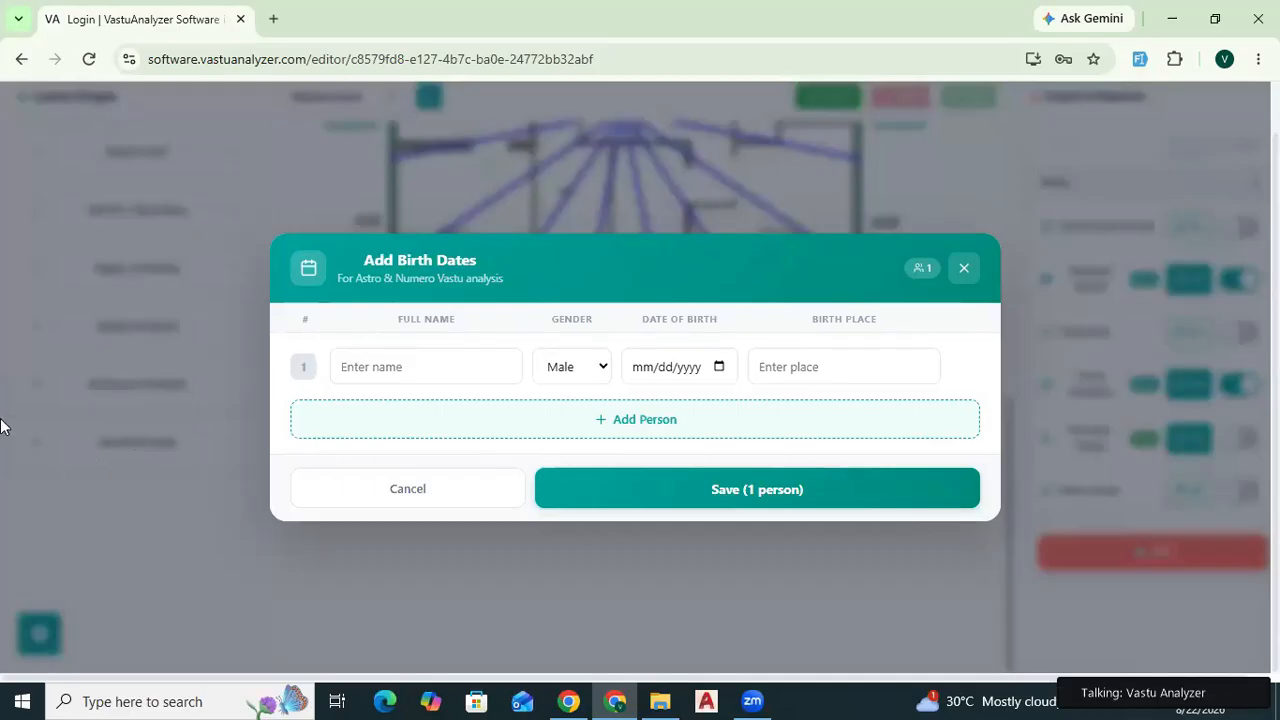
{"action": "left_click", "coordinate": [648, 421]}
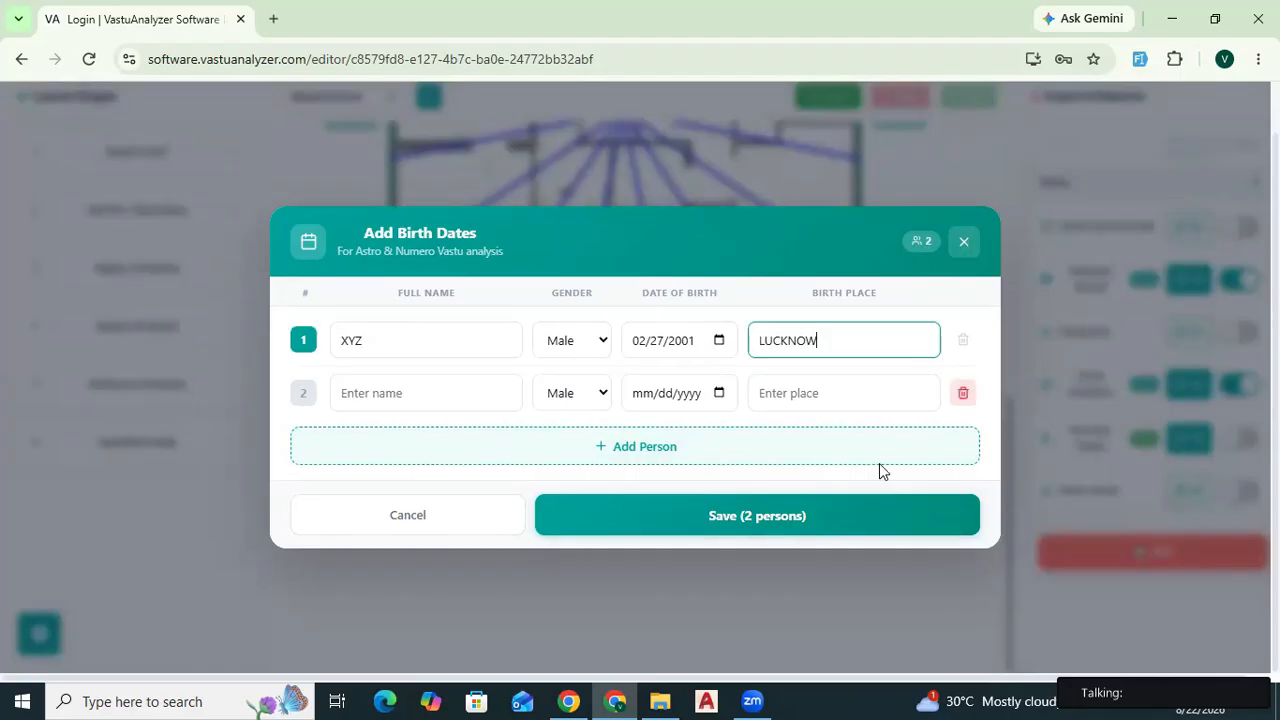
{"action": "left_click", "coordinate": [962, 400]}
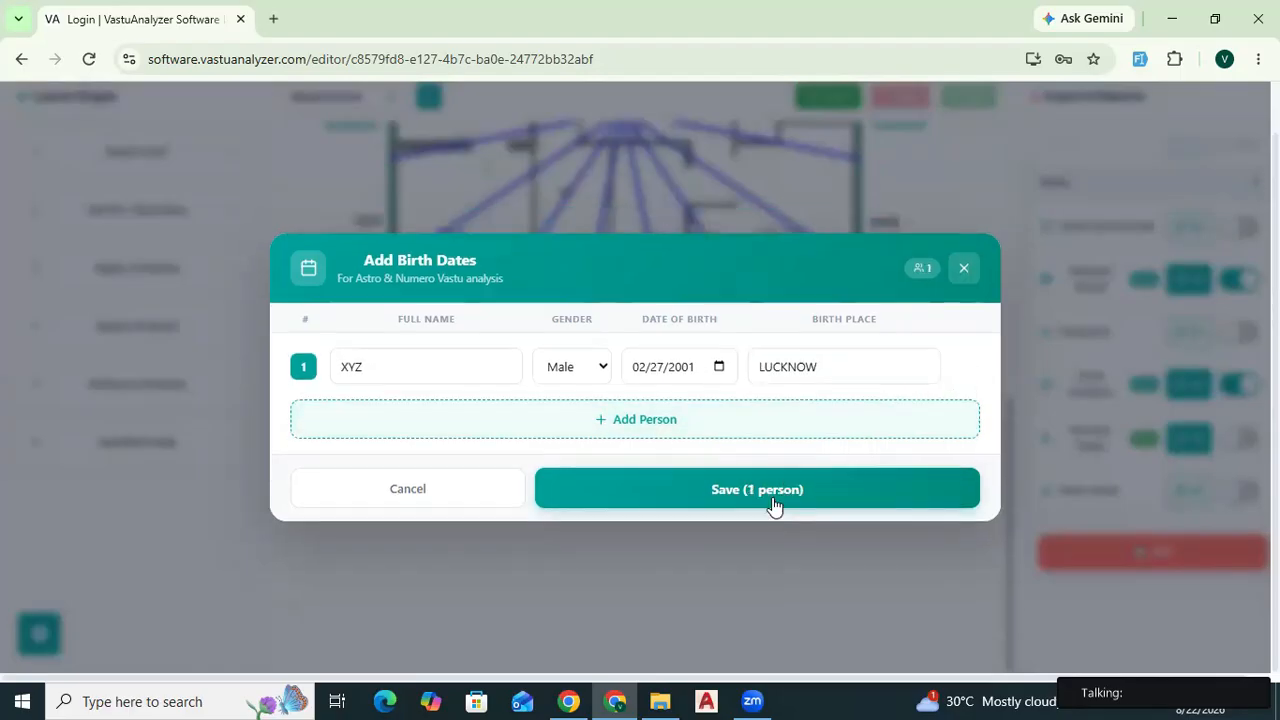
{"action": "left_click", "coordinate": [775, 505]}
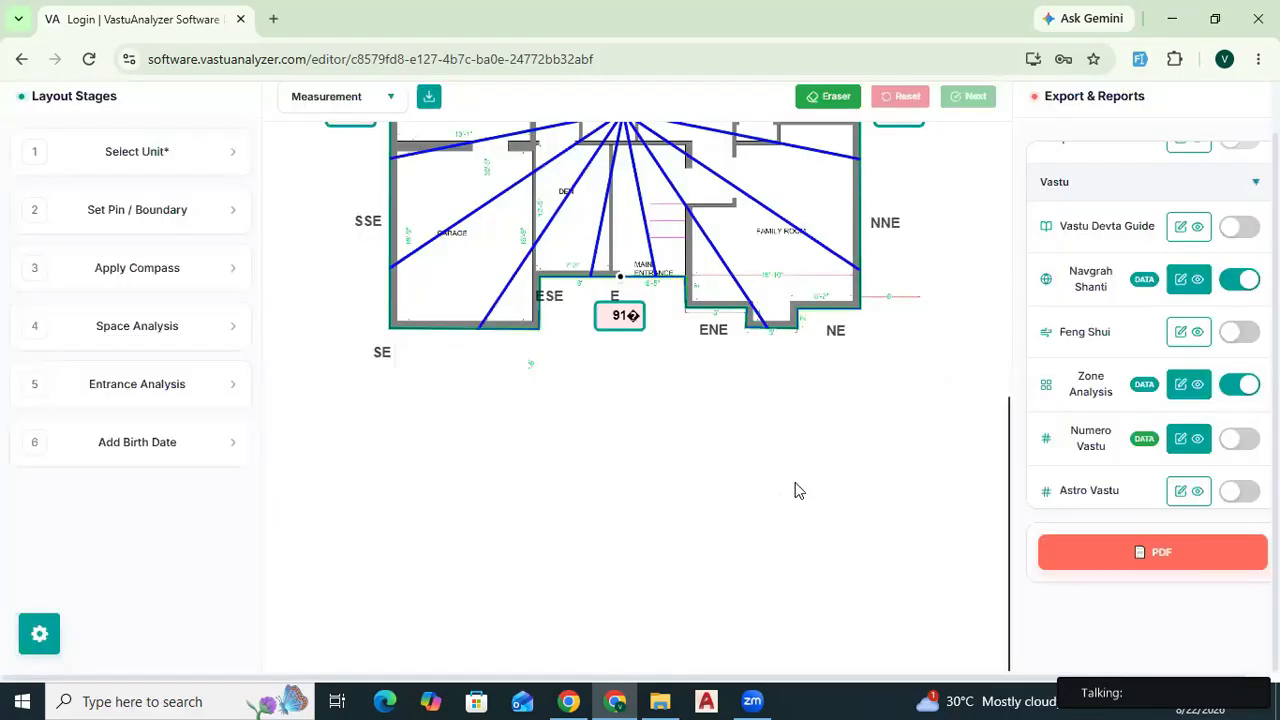
Examine the person's Numero Vastu number grid, zone strengths and the remedies for the missing numbers.
{"action": "left_click", "coordinate": [1185, 440]}
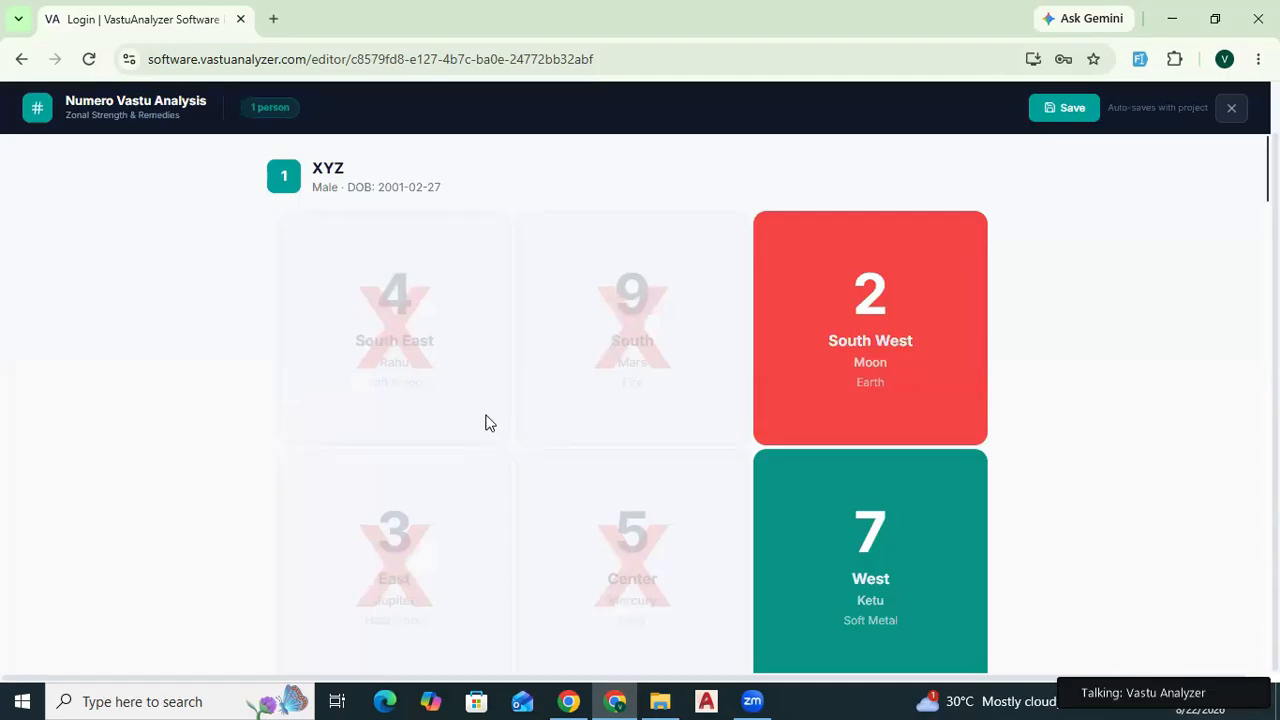
{"action": "scroll", "coordinate": [594, 534], "scroll_direction": "down", "scroll_amount": 10}
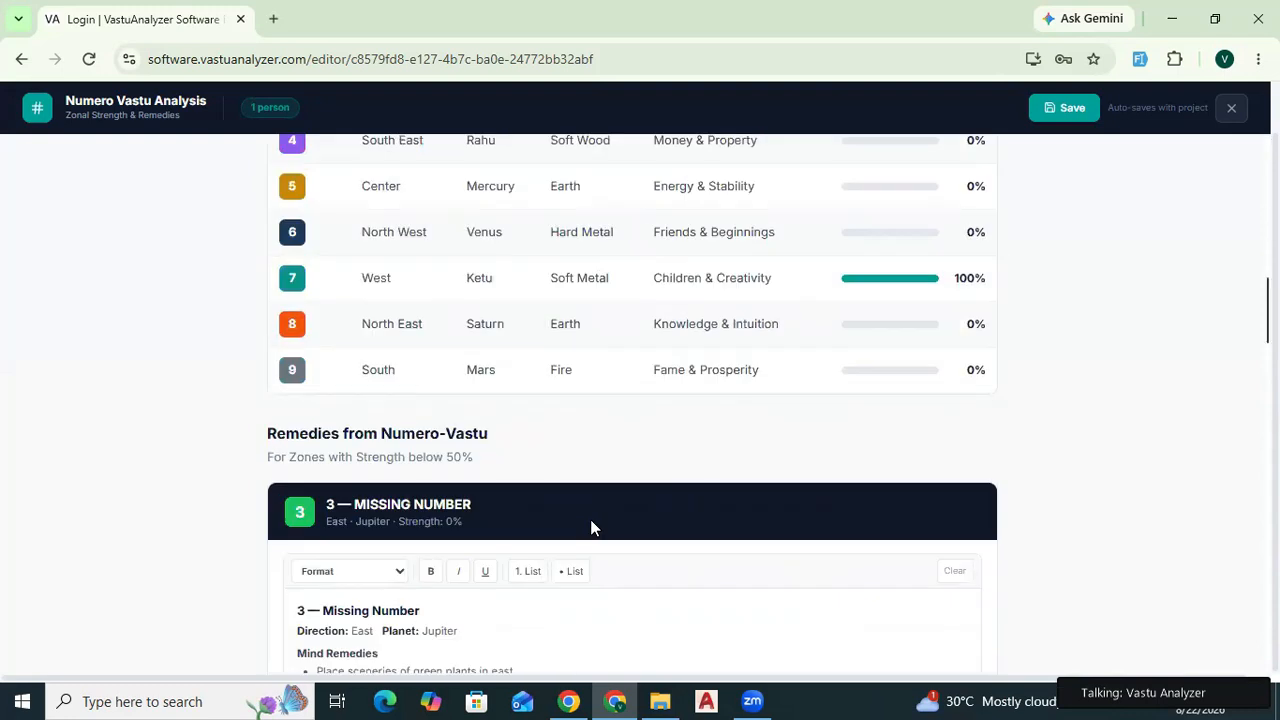
{"action": "scroll", "coordinate": [575, 520], "scroll_direction": "down", "scroll_amount": 20}
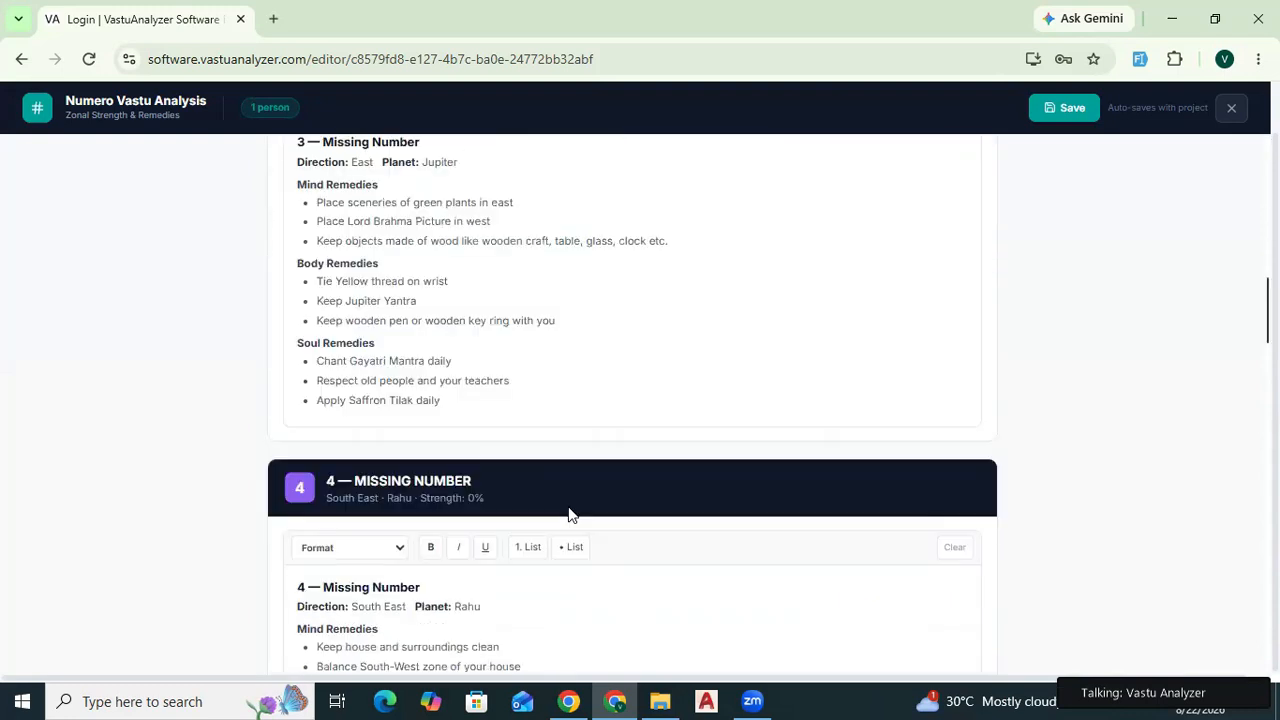
{"action": "scroll", "coordinate": [554, 539], "scroll_direction": "down", "scroll_amount": 6}
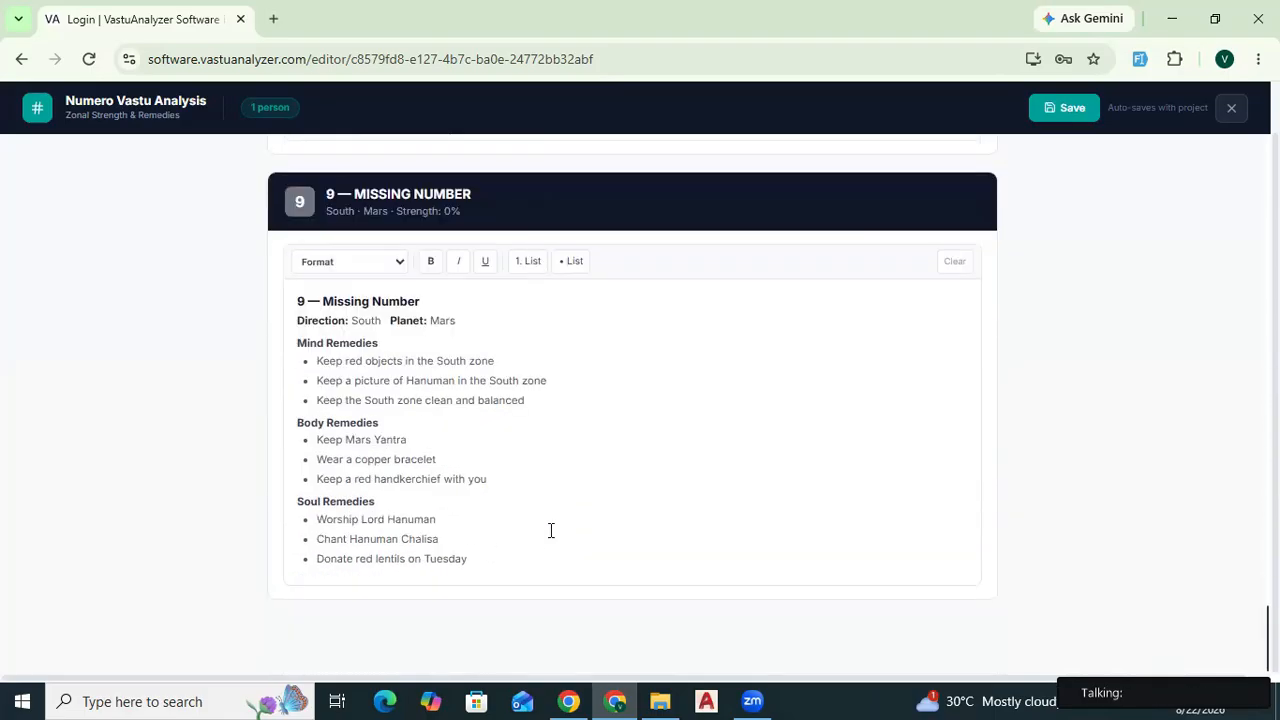
{"action": "scroll", "coordinate": [551, 530], "scroll_direction": "up", "scroll_amount": 20}
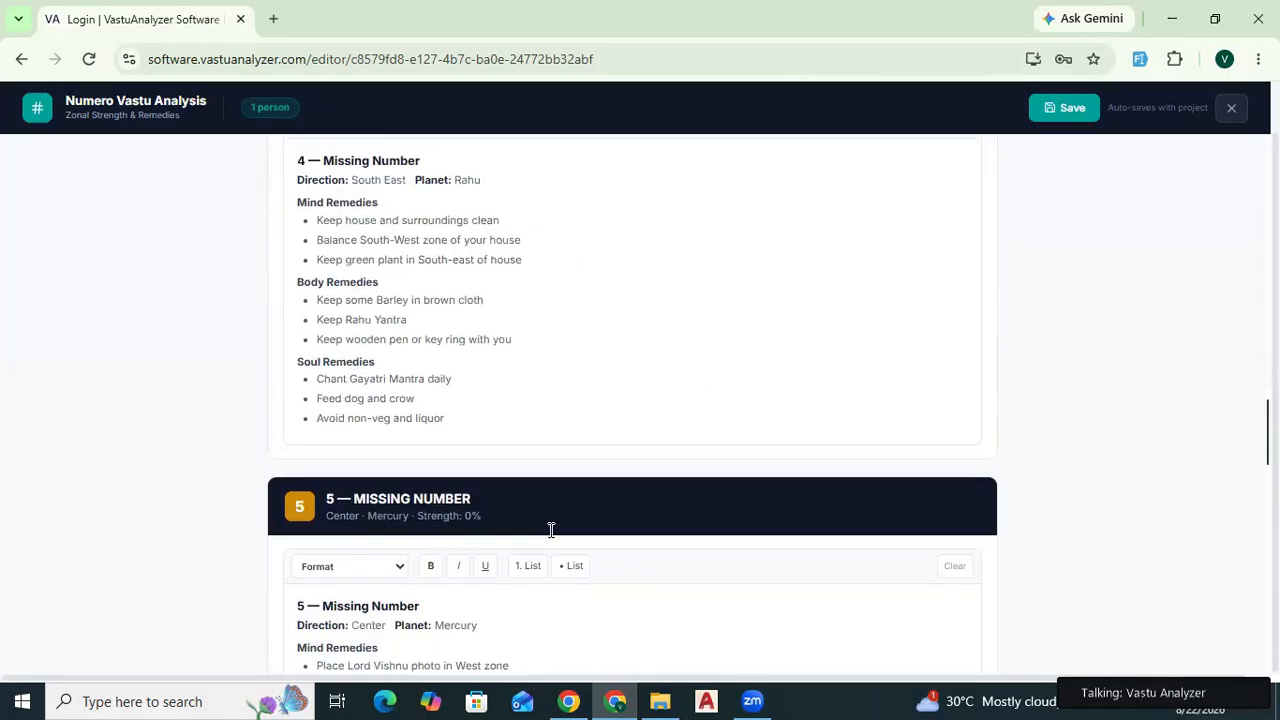
{"action": "scroll", "coordinate": [551, 530], "scroll_direction": "up", "scroll_amount": 10}
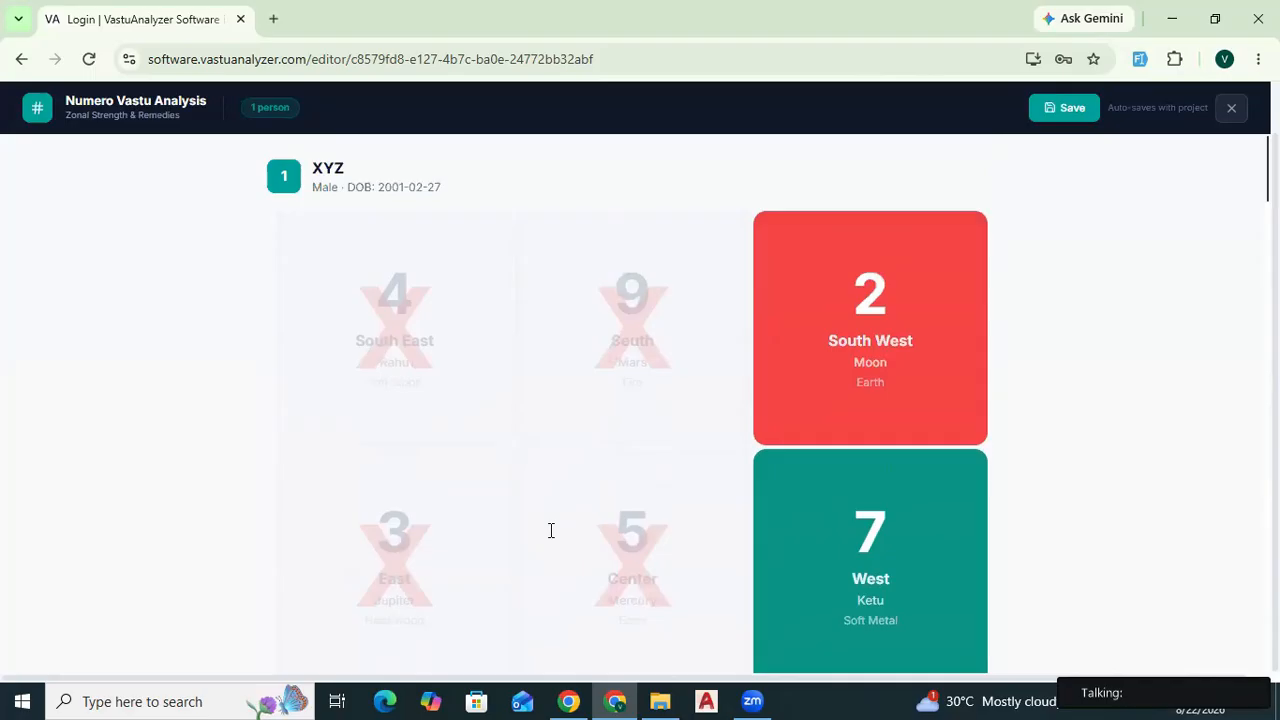
Save the Numero Vastu analysis with the project and close it to return to the report layers.
{"action": "left_click", "coordinate": [1085, 112]}
{"action": "left_click", "coordinate": [1232, 110]}
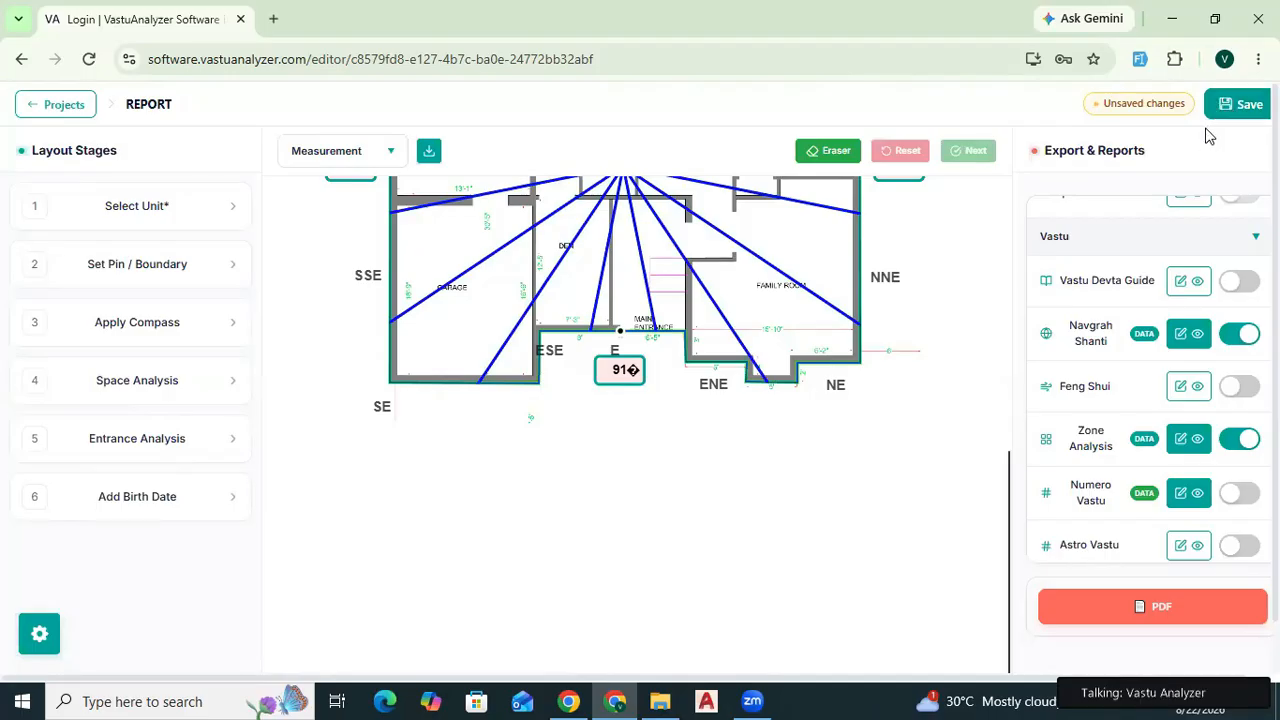
Review and save the Cover Page layer, and generate the PDF report from the enabled layers.
{"action": "left_click", "coordinate": [1250, 237]}
{"action": "scroll", "coordinate": [1240, 250], "scroll_direction": "up", "scroll_amount": 20}
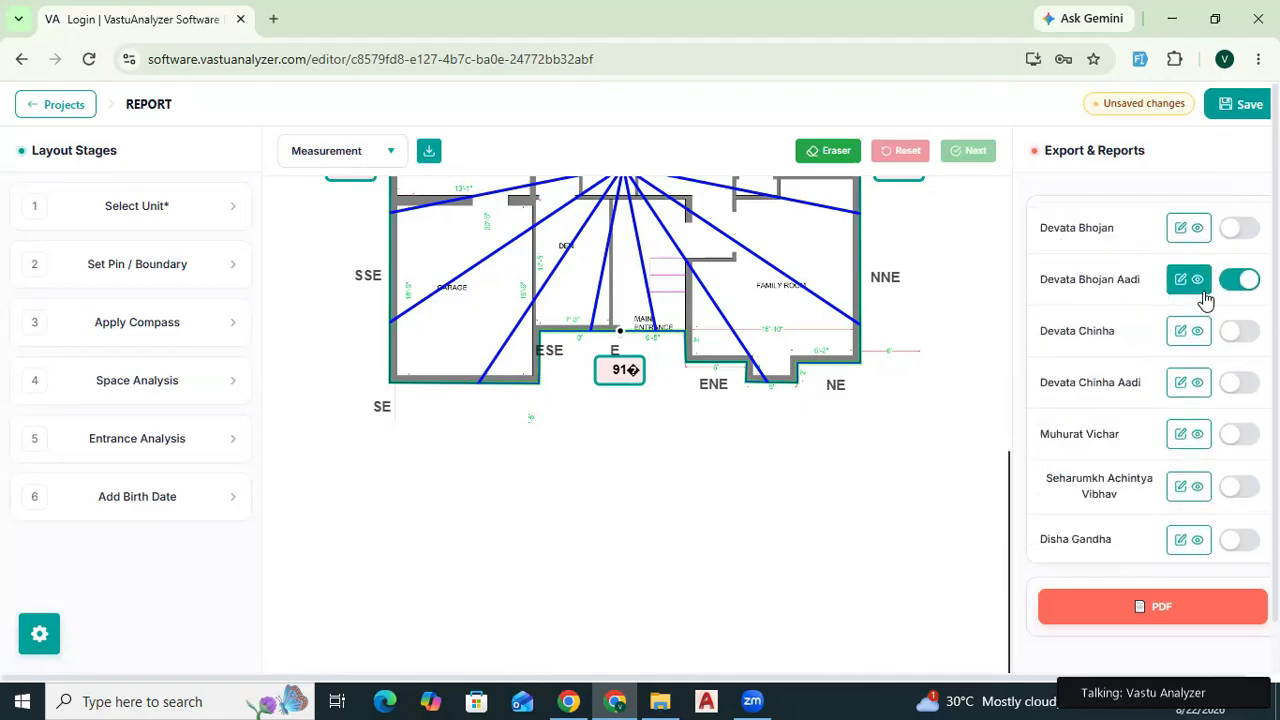
{"action": "scroll", "coordinate": [1197, 290], "scroll_direction": "up", "scroll_amount": 5}
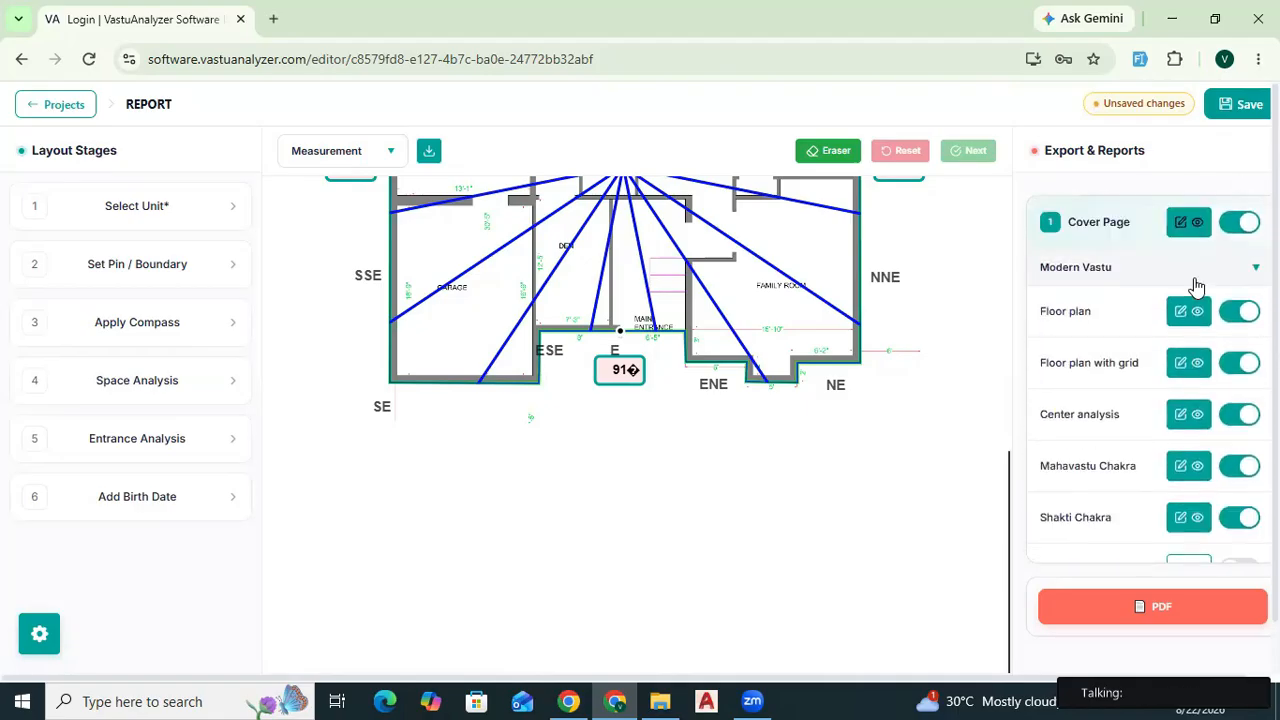
{"action": "left_click", "coordinate": [1189, 225]}
{"action": "scroll", "coordinate": [999, 230], "scroll_direction": "down", "scroll_amount": 3}
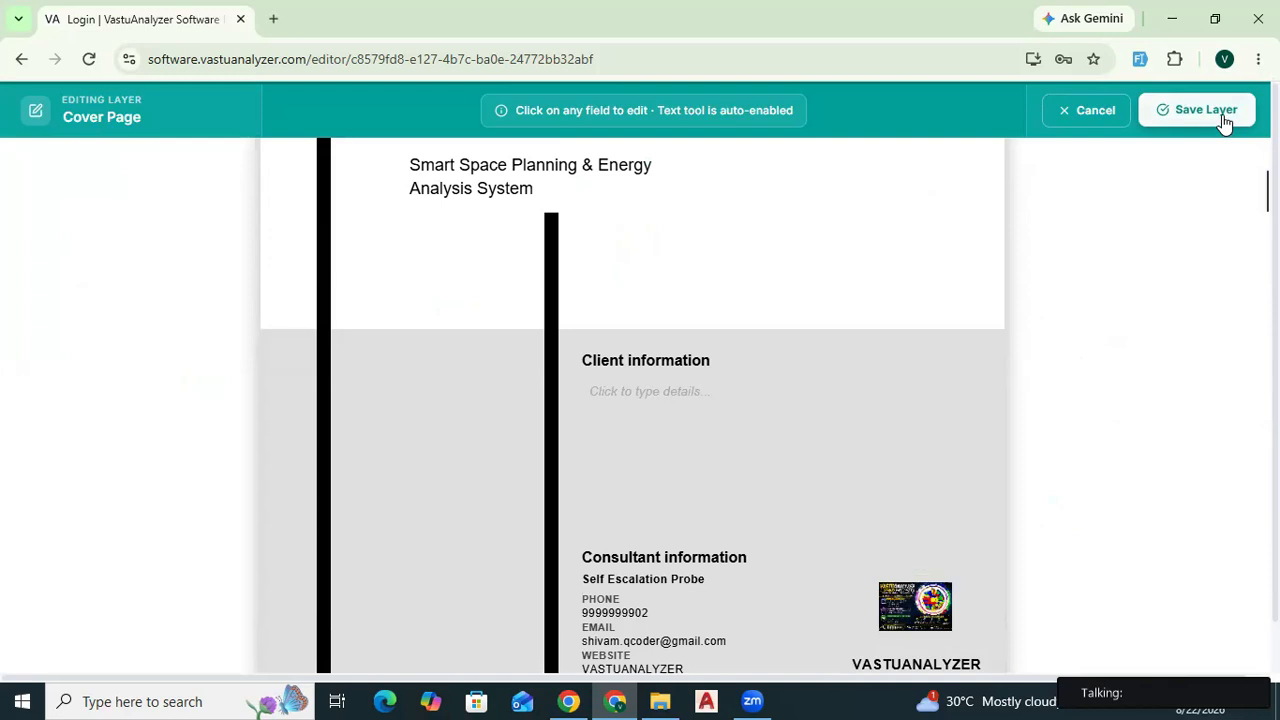
{"action": "left_click", "coordinate": [1197, 123]}
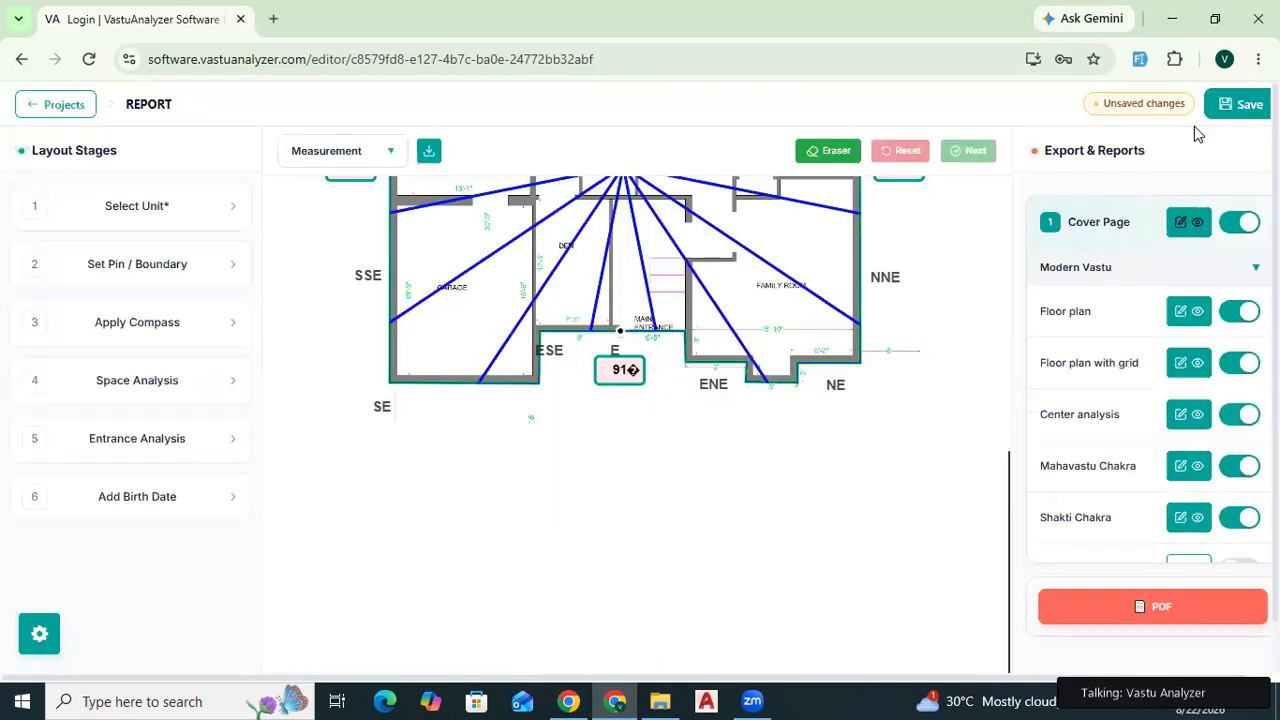
{"action": "left_click", "coordinate": [1139, 608]}
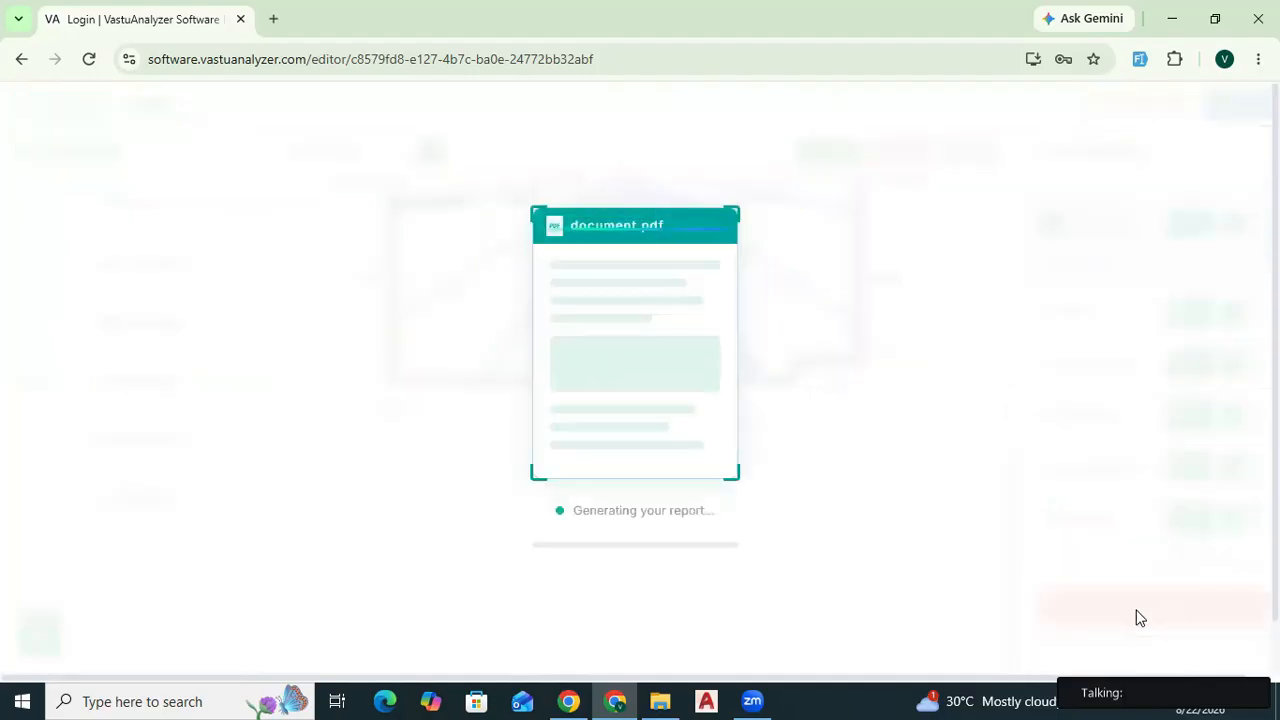